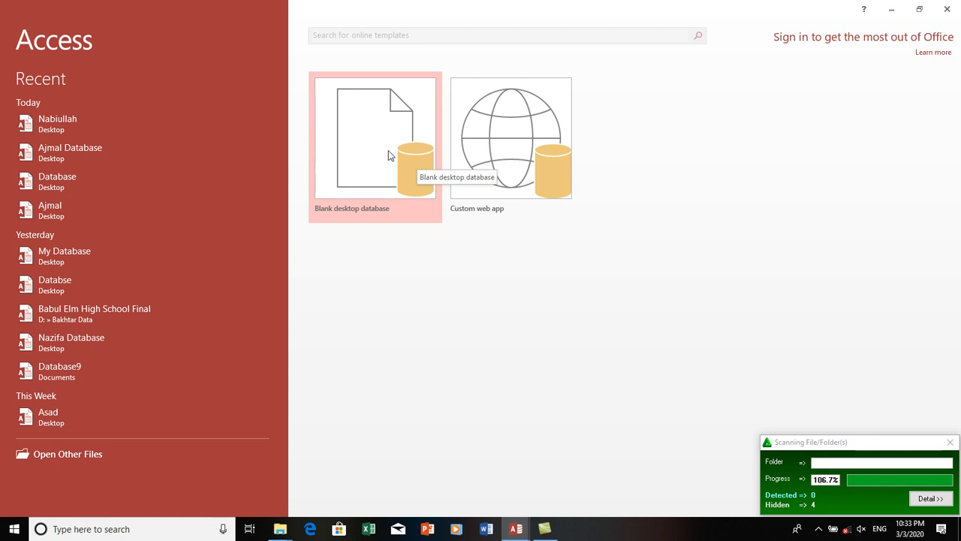
- Start a new blank desktop database and choose the Desktop folder as its save location
click(388, 154)
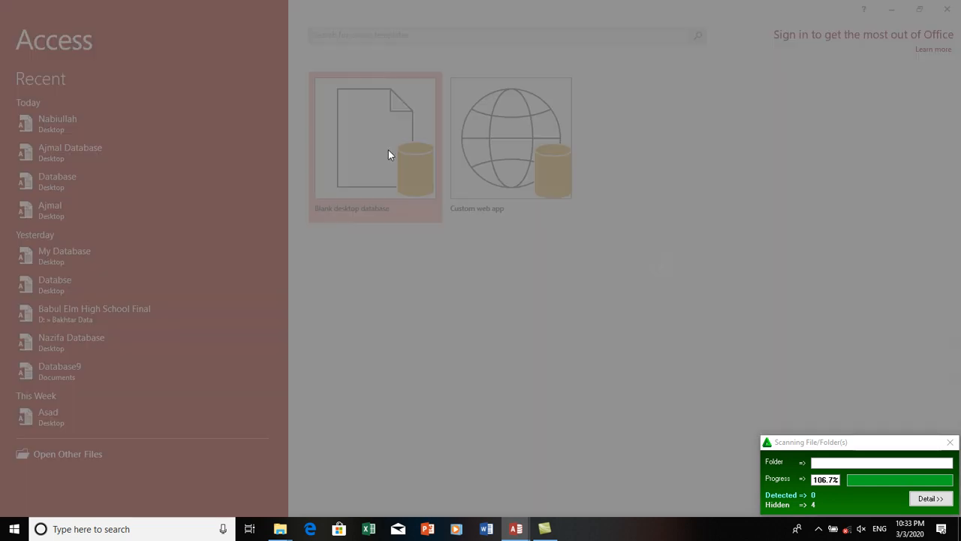
click(586, 253)
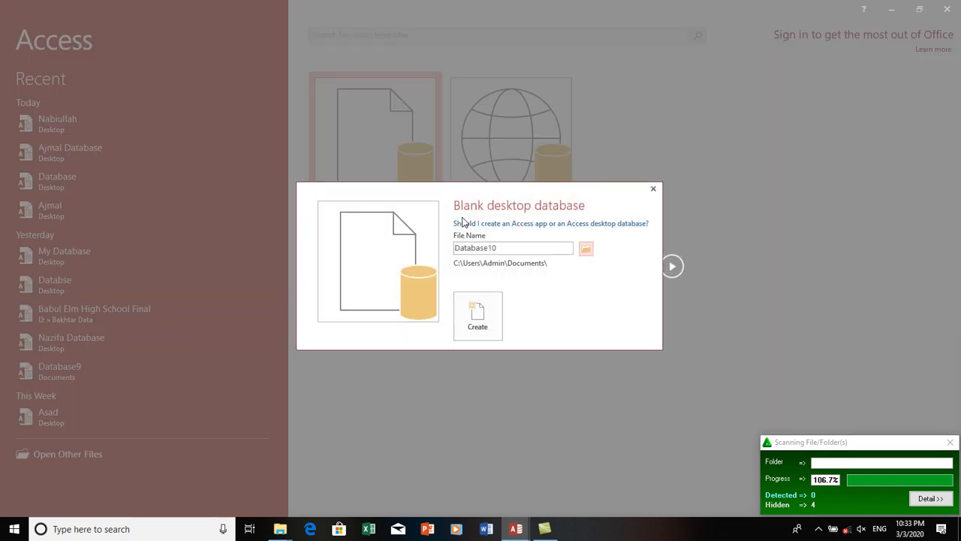
click(236, 176)
- Try to create the new database under the file name Database, replacing the existing file
click(317, 277)
key(BackSpace)
text(Database)
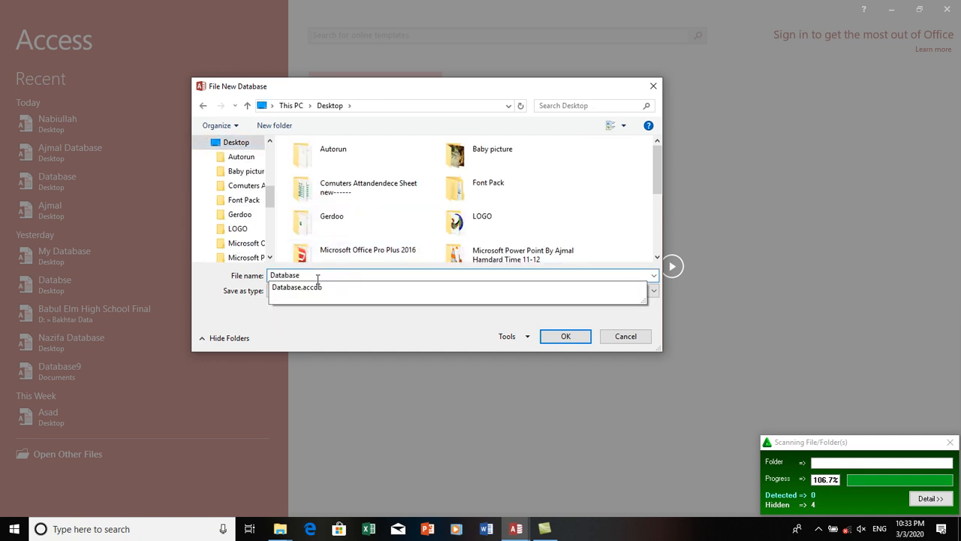
key(Return)
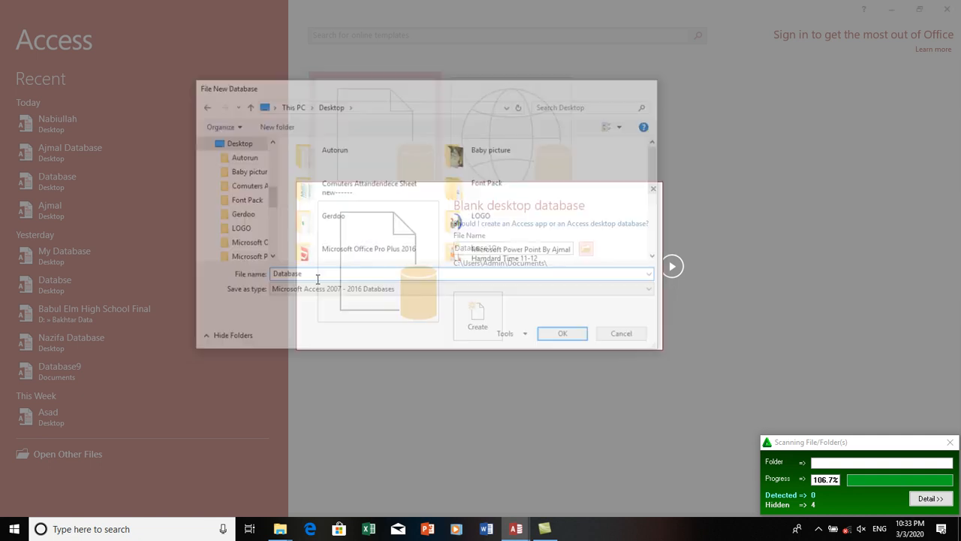
click(466, 300)
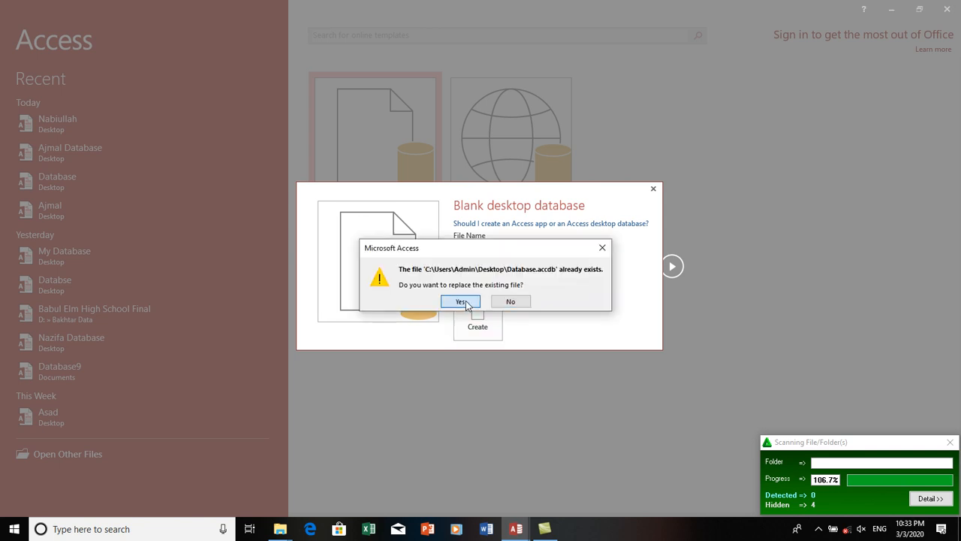
click(461, 301)
click(482, 303)
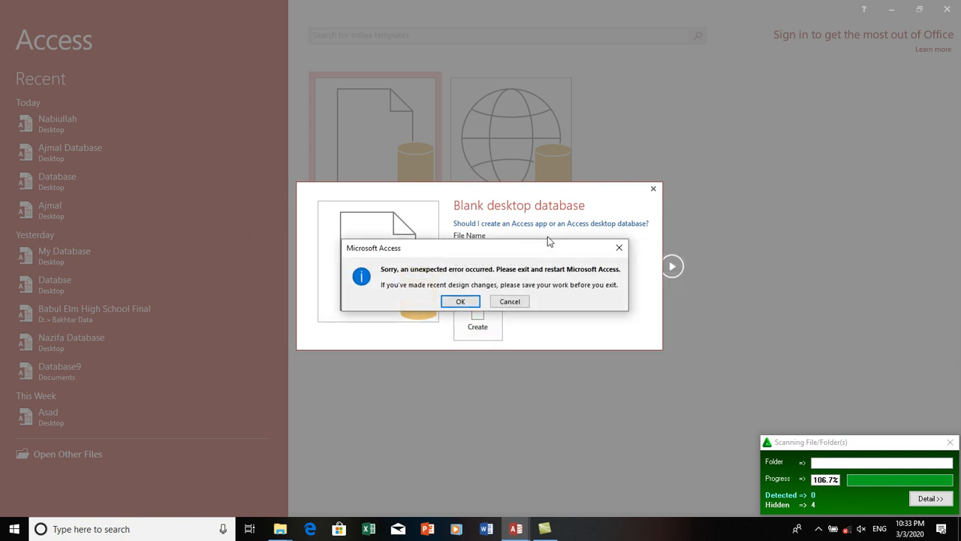
click(476, 301)
- Create the blank database on the Desktop, naming the file with the person's first name followed by "Database"
click(582, 248)
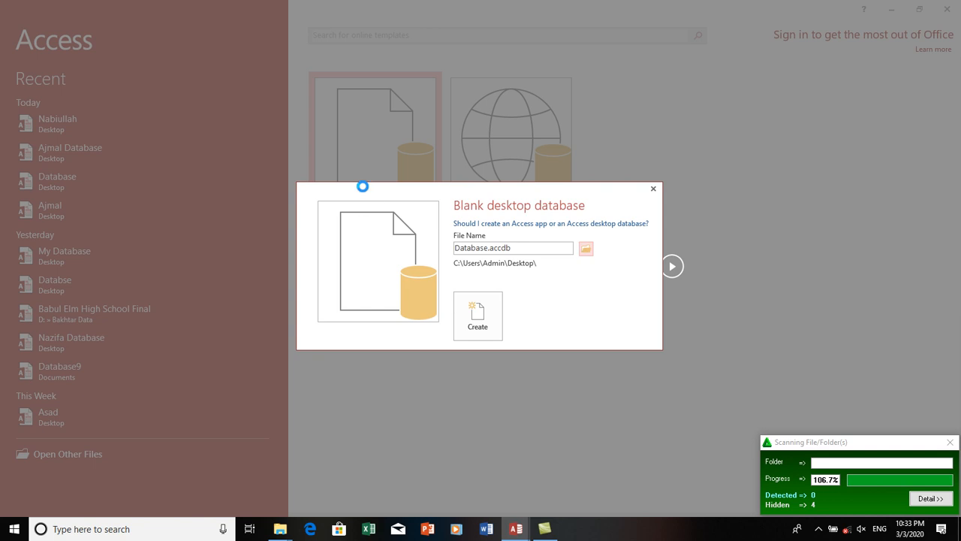
click(233, 159)
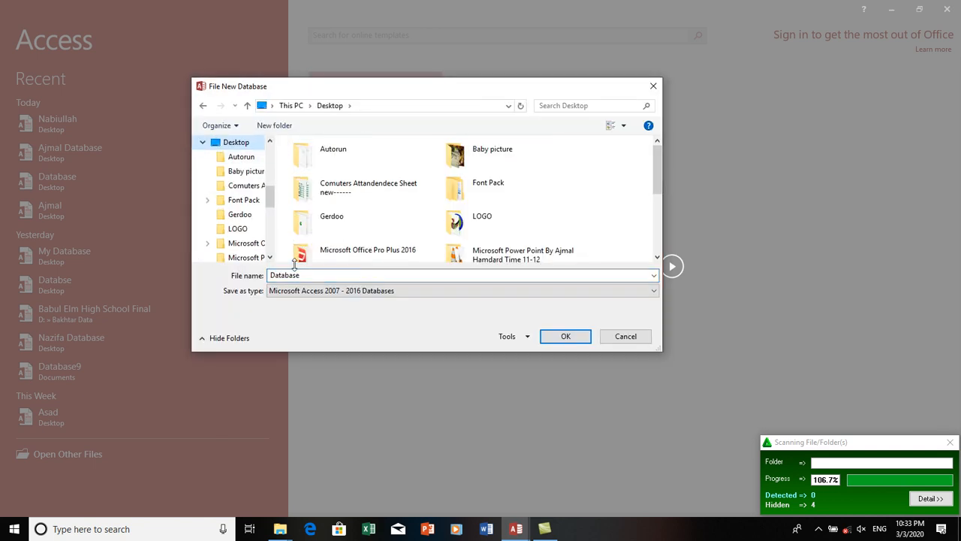
text(Kha)
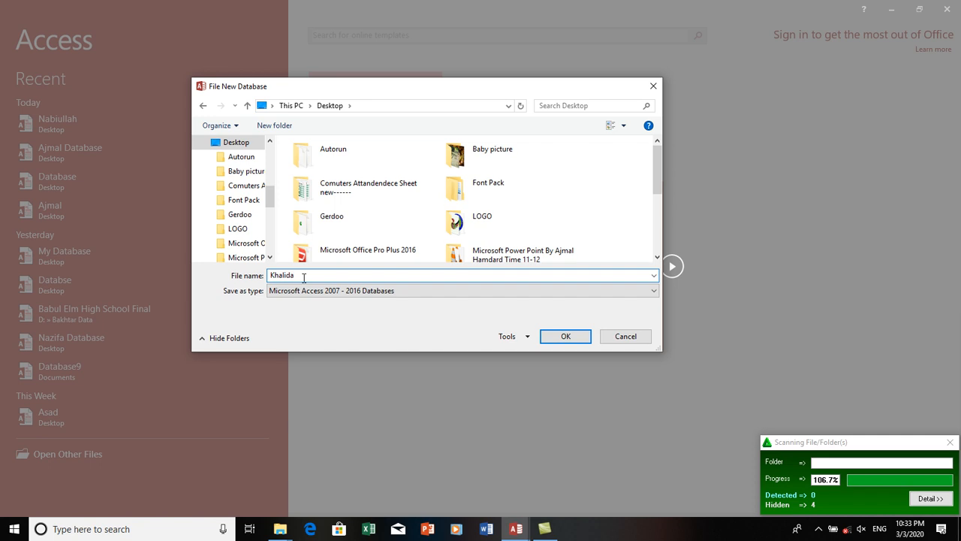
text(lid Database)
key(Return)
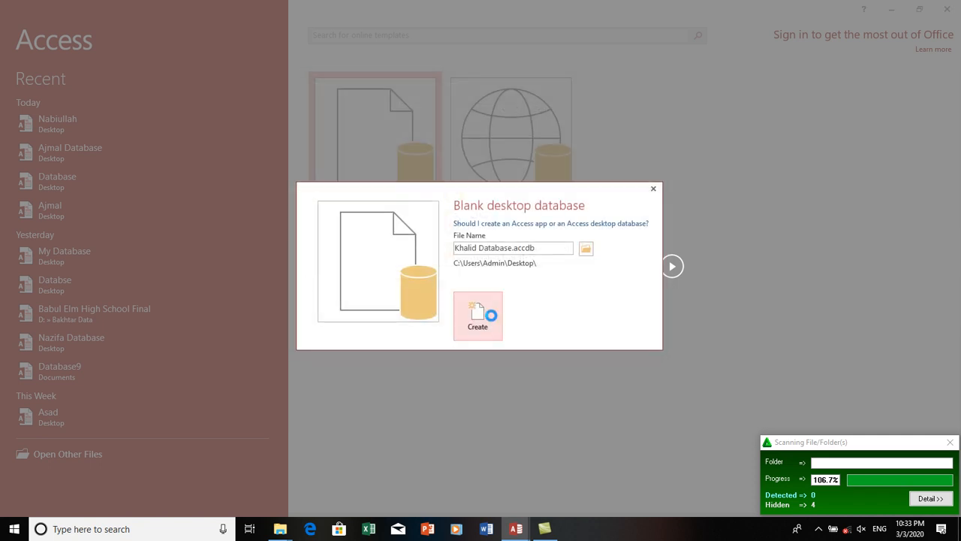
click(485, 322)
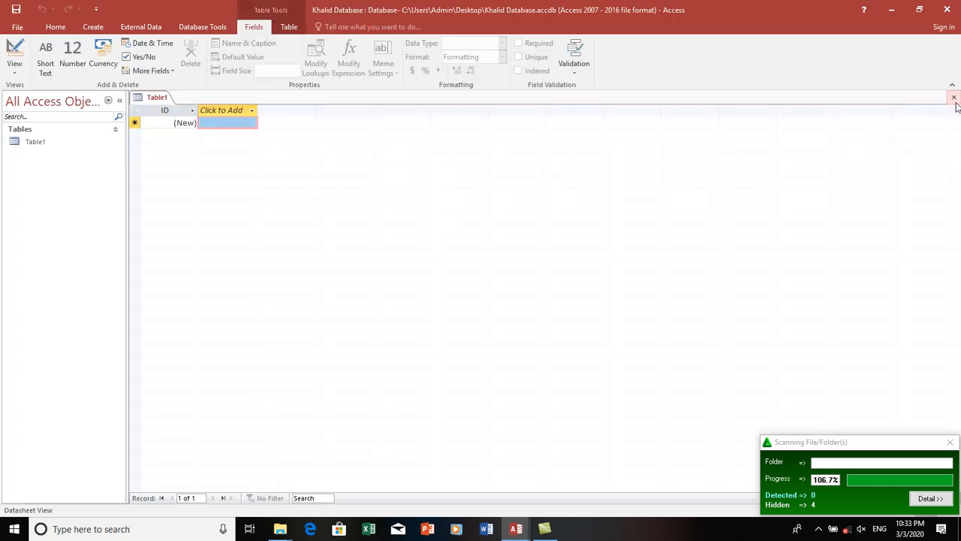
- Close the default empty table and start a new table in Design view
click(956, 98)
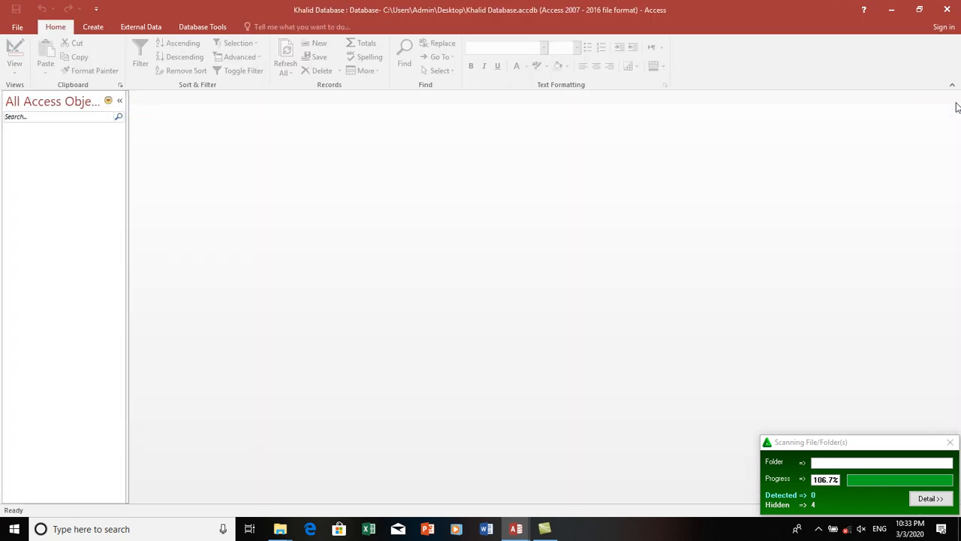
click(93, 27)
click(89, 67)
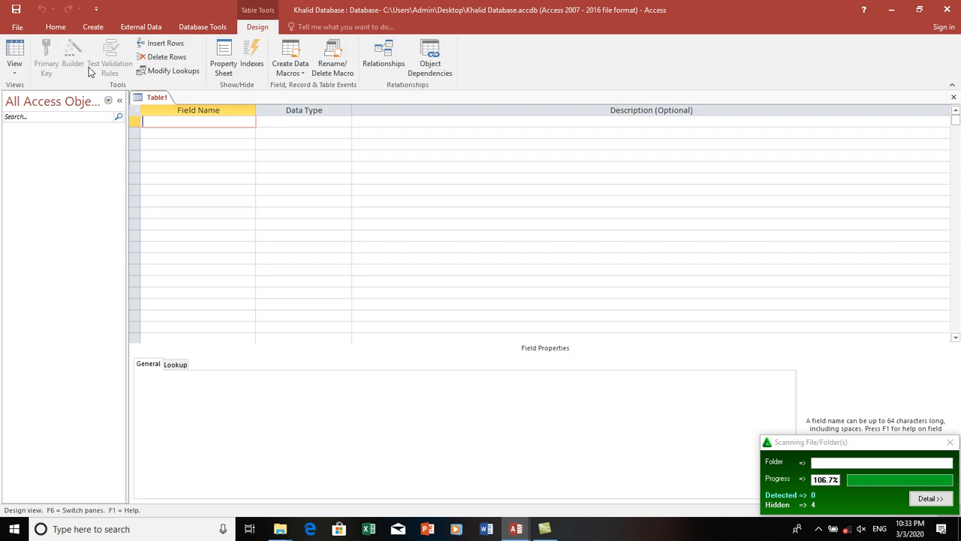
- Add the fields ID, Name and Program to the new table's design
text(ID)
key(Return)
text(Name)
key(Return)
key(Return)
text(pR)
key(BackSpace)
key(BackSpace)
text(Program)
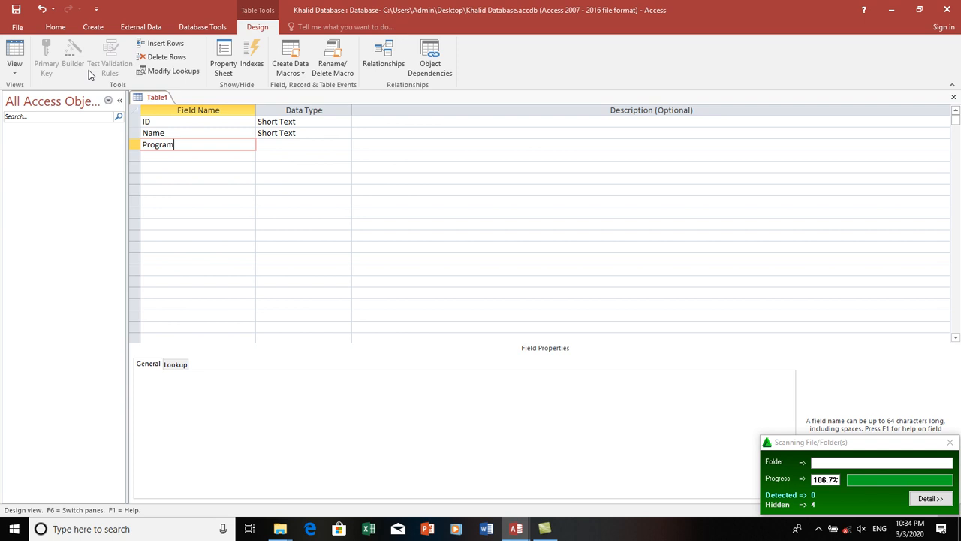
key(Return)
- Add the fields Fees and Dicount below Program in the table design
text(Fees)
key(Return)
text(De)
key(BackSpace)
text(icount)
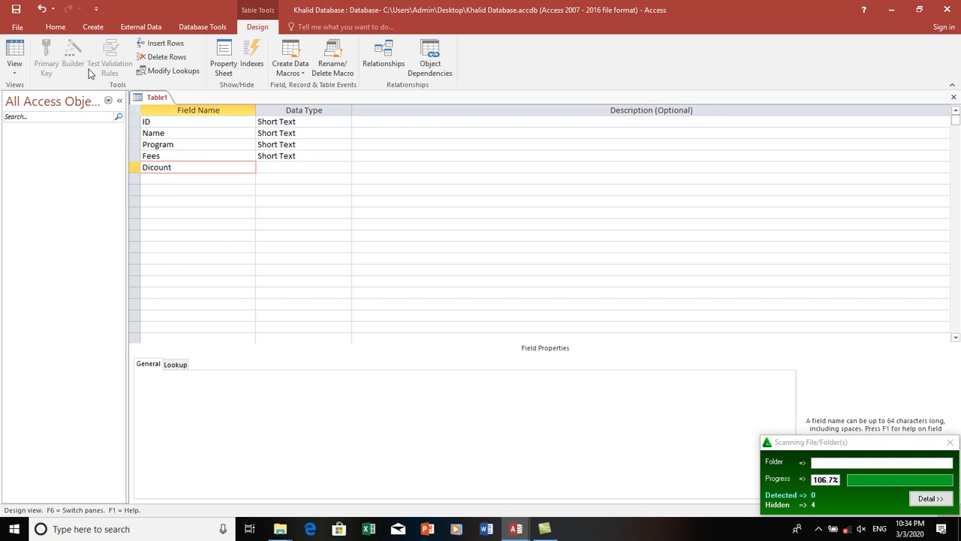
key(Return)
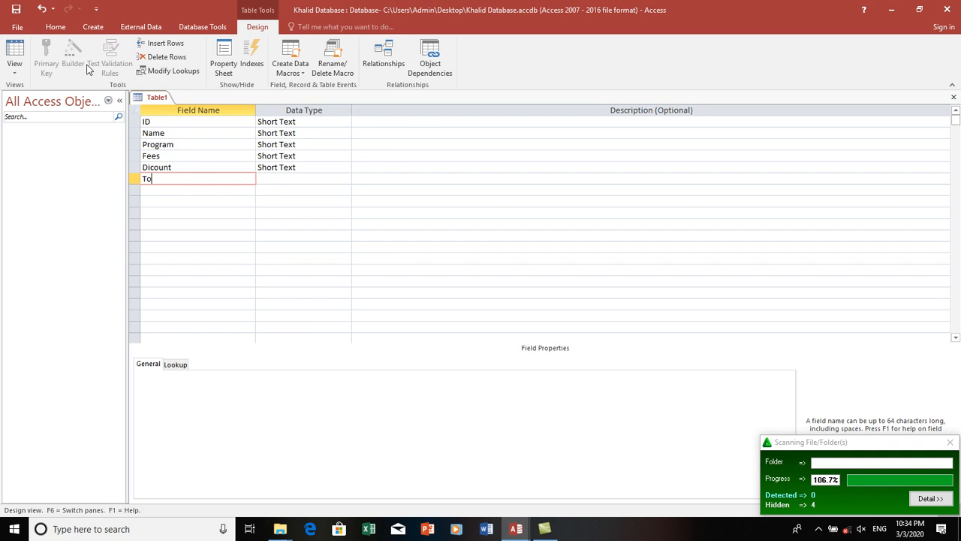
- Set the data type of Dicount and Fees to Number and of ID to AutoNumber
click(297, 170)
text(nu)
key(Up)
text(nu)
key(Up)
key(Up)
key(Up)
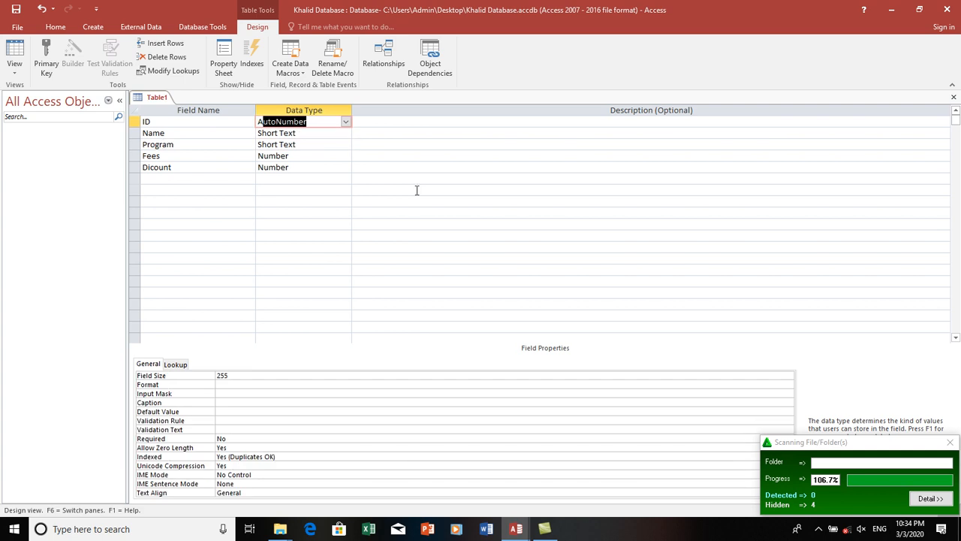
- Close the table design, saving it as Table1 without defining a primary key
click(954, 97)
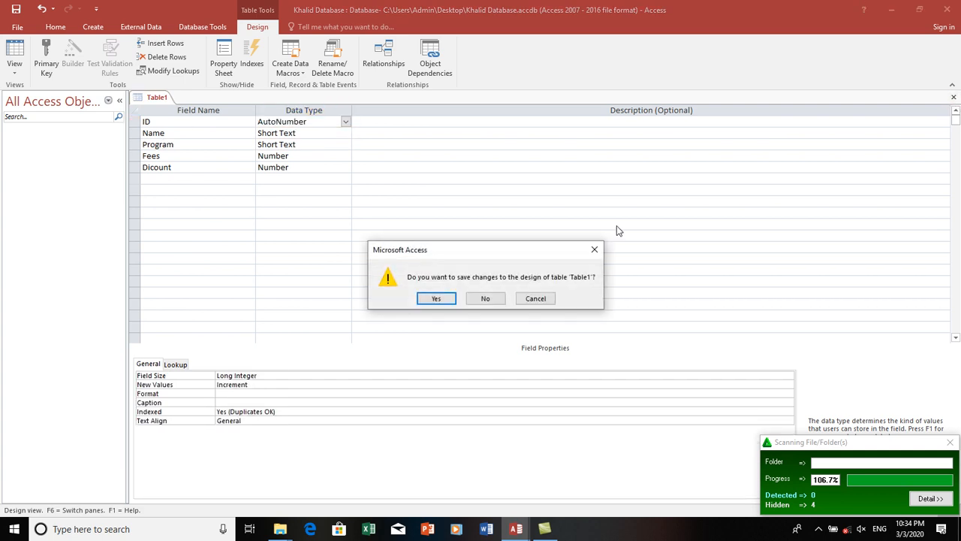
click(451, 297)
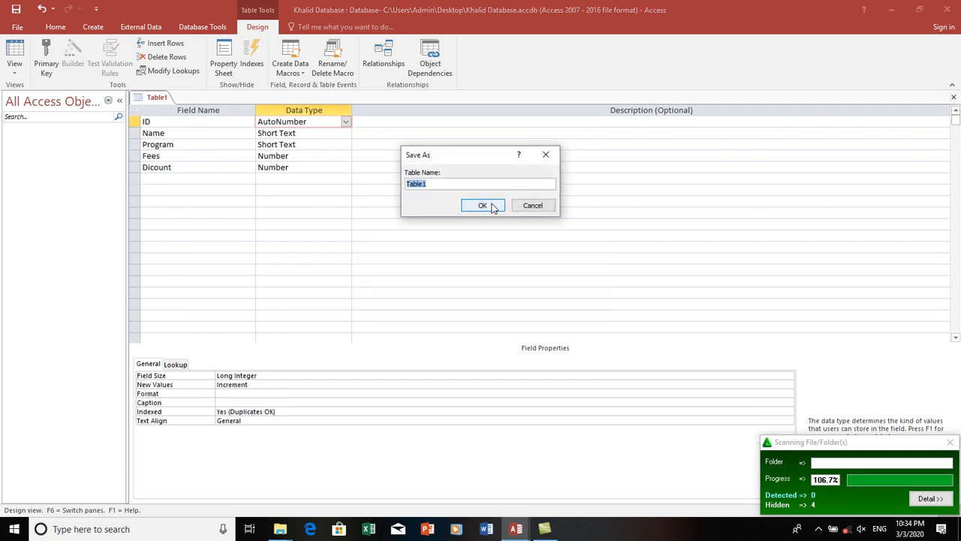
click(483, 205)
click(490, 304)
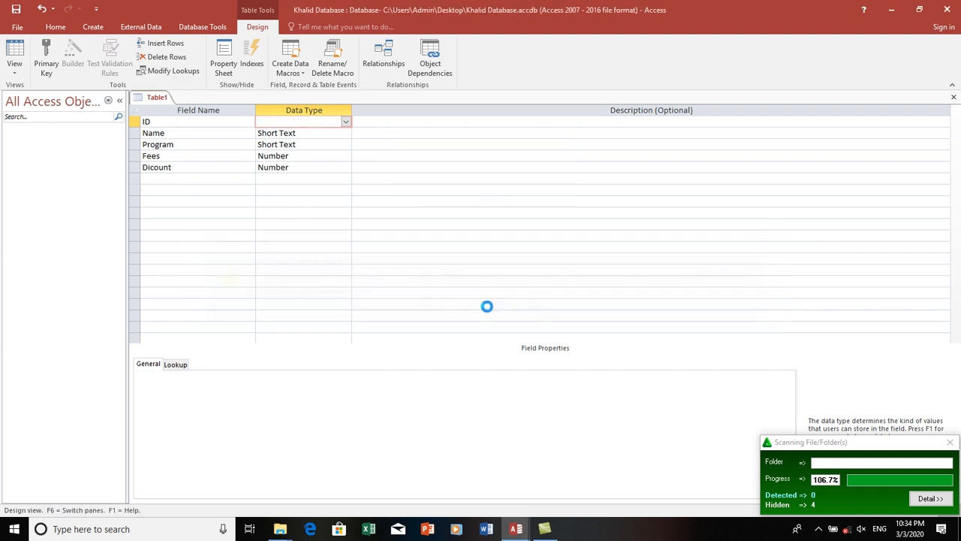
click(45, 140)
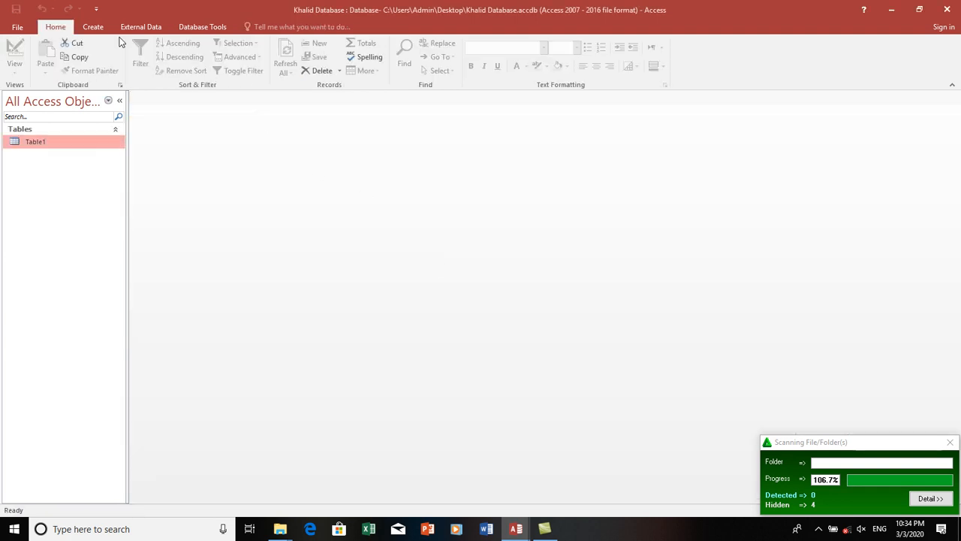
click(94, 29)
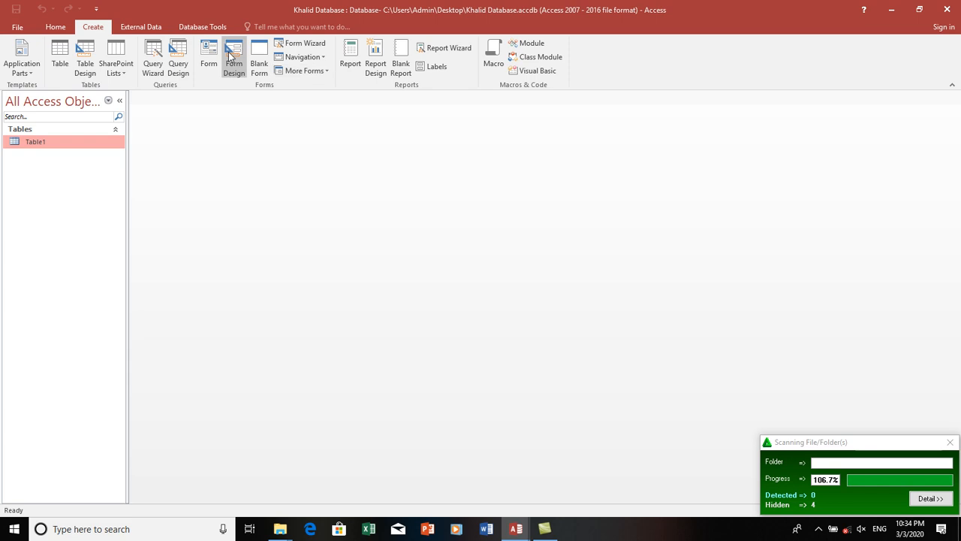
click(315, 43)
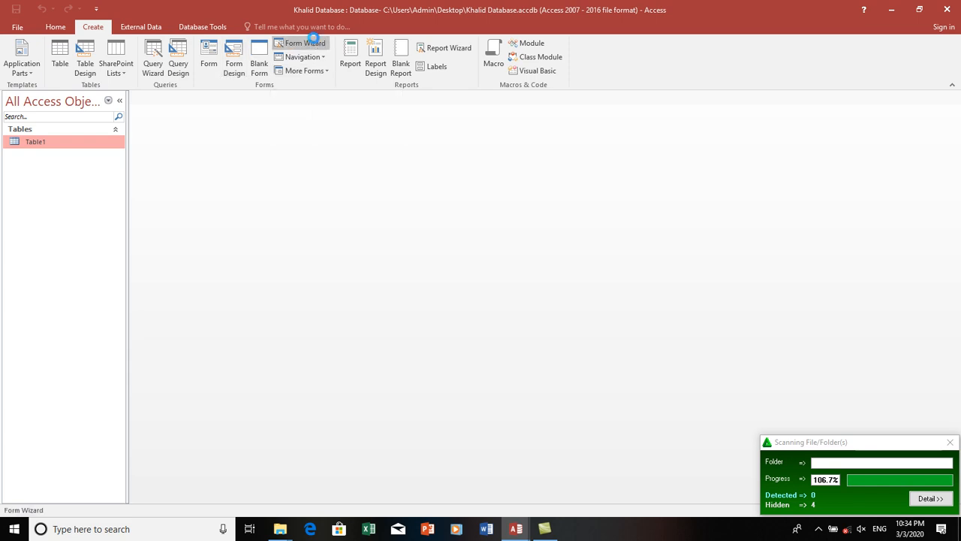
click(461, 234)
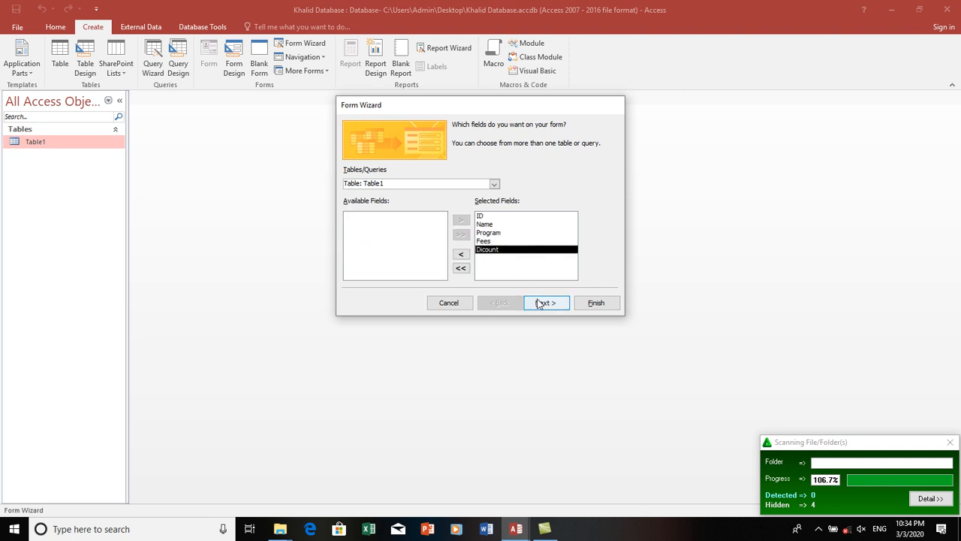
click(452, 304)
- In the design of Table1, rename the Dicount field to Discount, and close the table with its changes saved
right_click(54, 142)
click(85, 164)
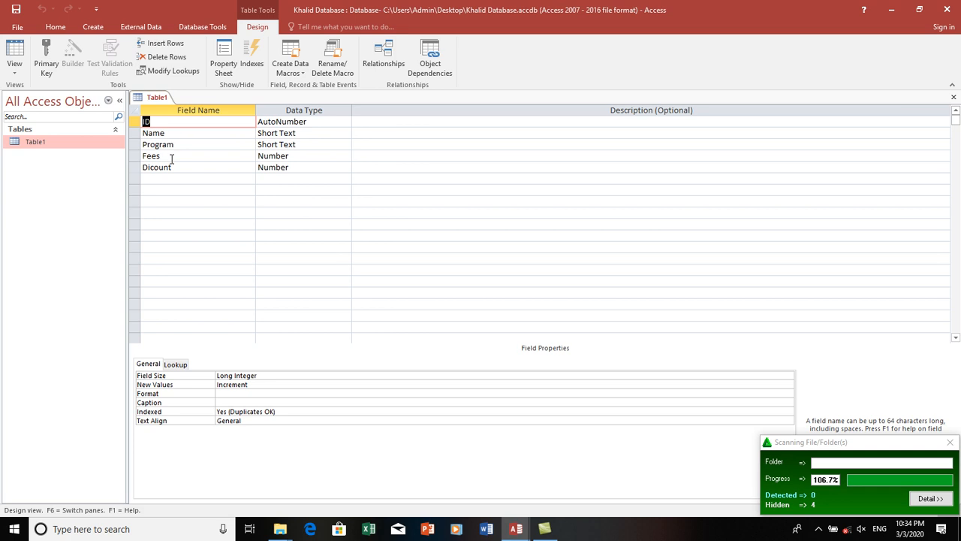
click(139, 168)
text(Discou)
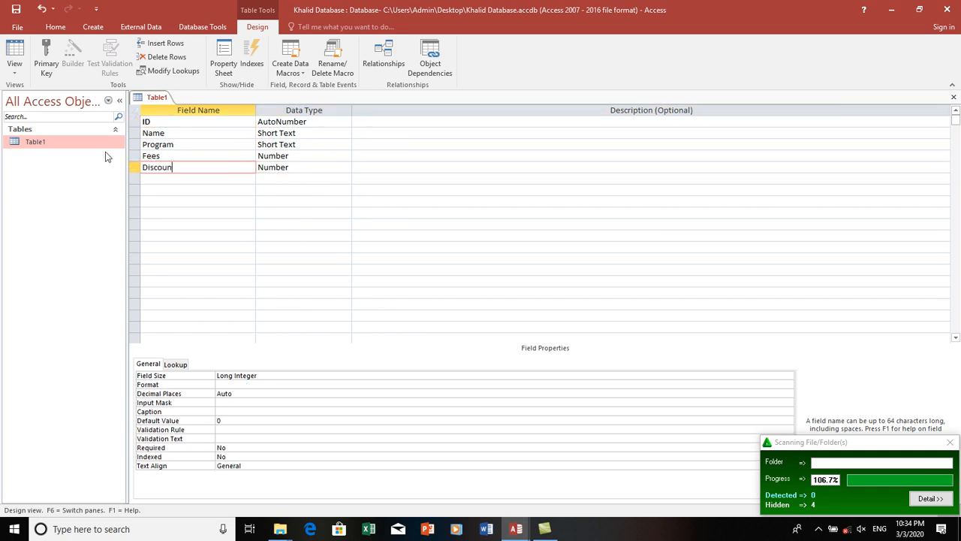
text(nt)
key(Down)
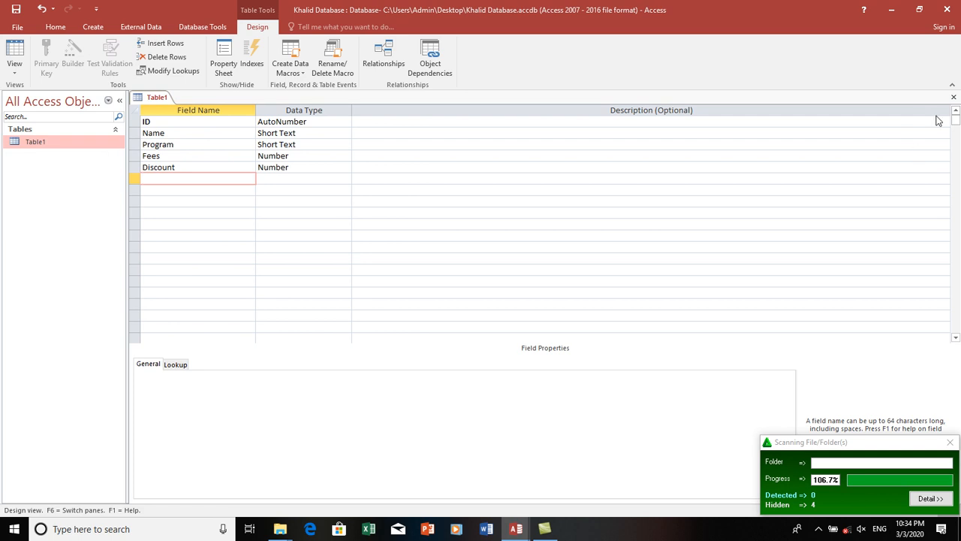
click(954, 97)
click(441, 298)
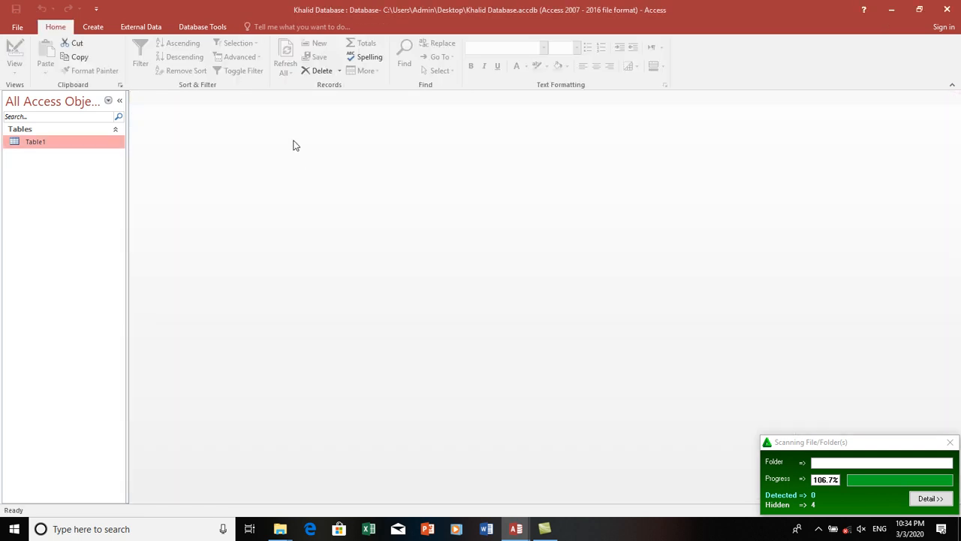
- Start the Form Wizard for Table1 and include all of the table's fields in the form
click(95, 29)
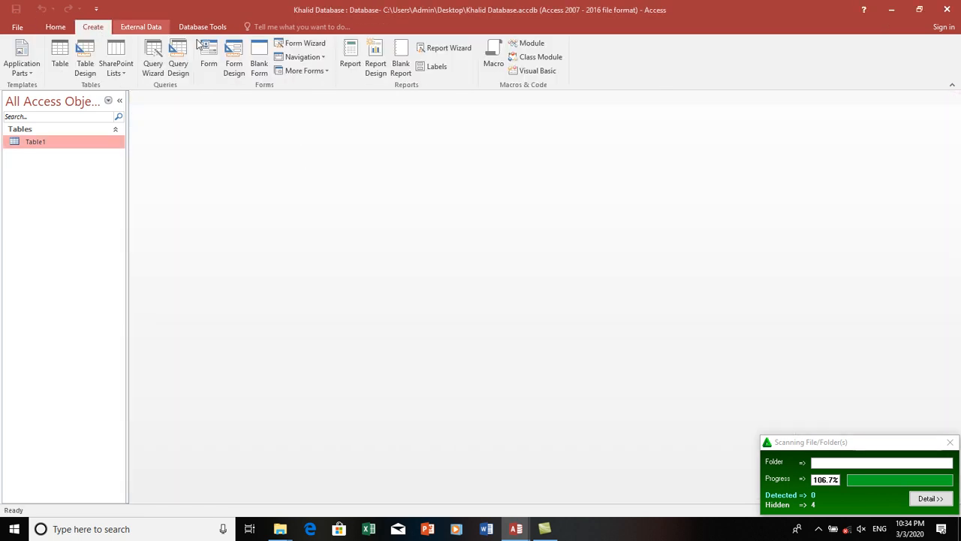
click(316, 46)
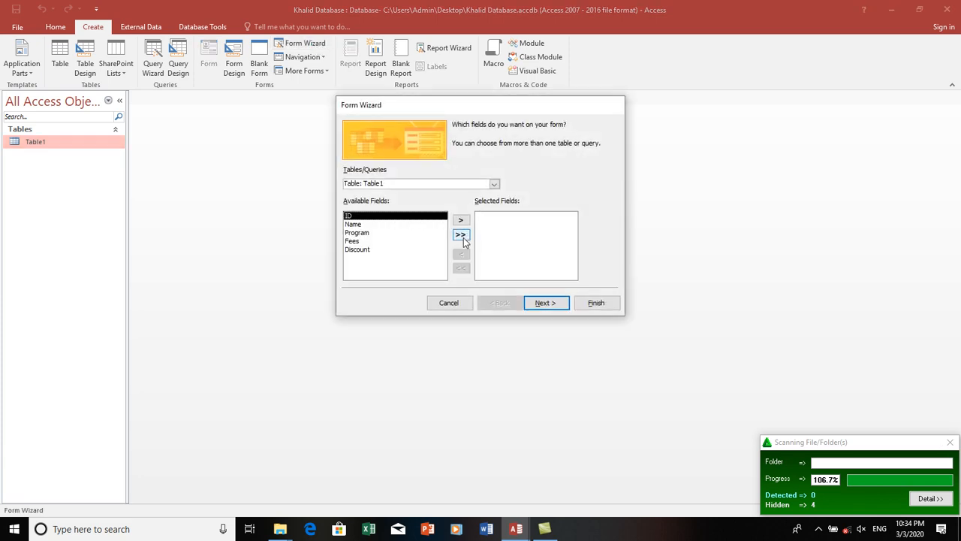
click(462, 235)
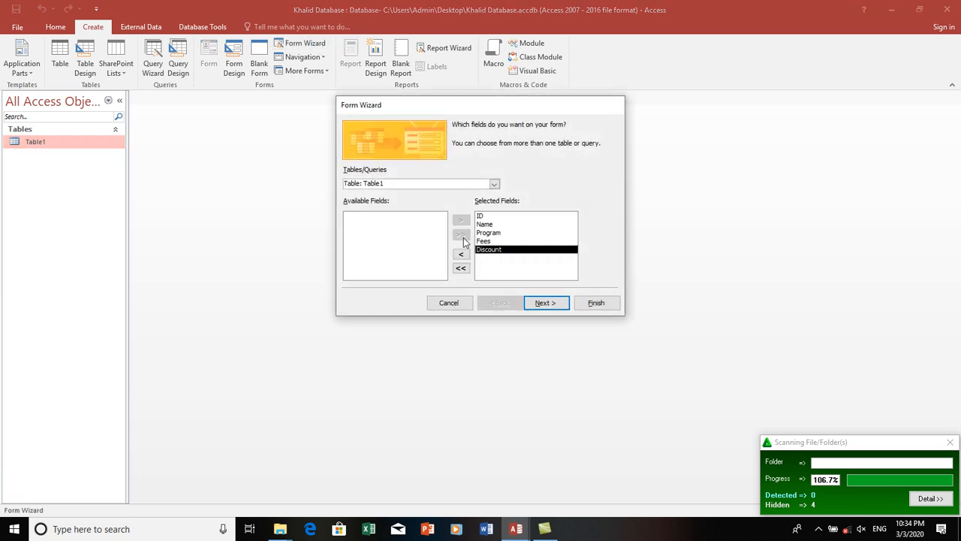
click(551, 304)
- Preview the Tabular, Datasheet and Justified form layouts and choose the Columnar layout
click(524, 178)
click(522, 189)
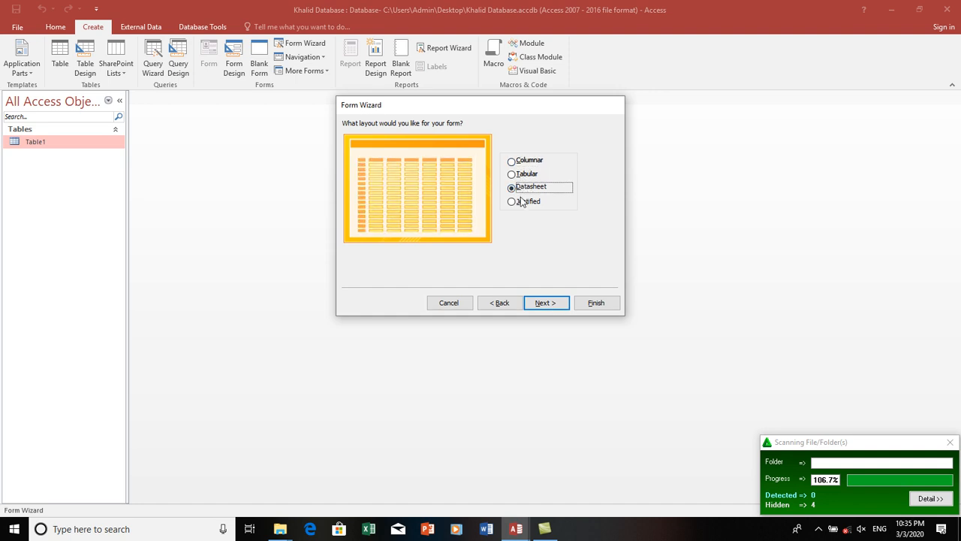
click(517, 203)
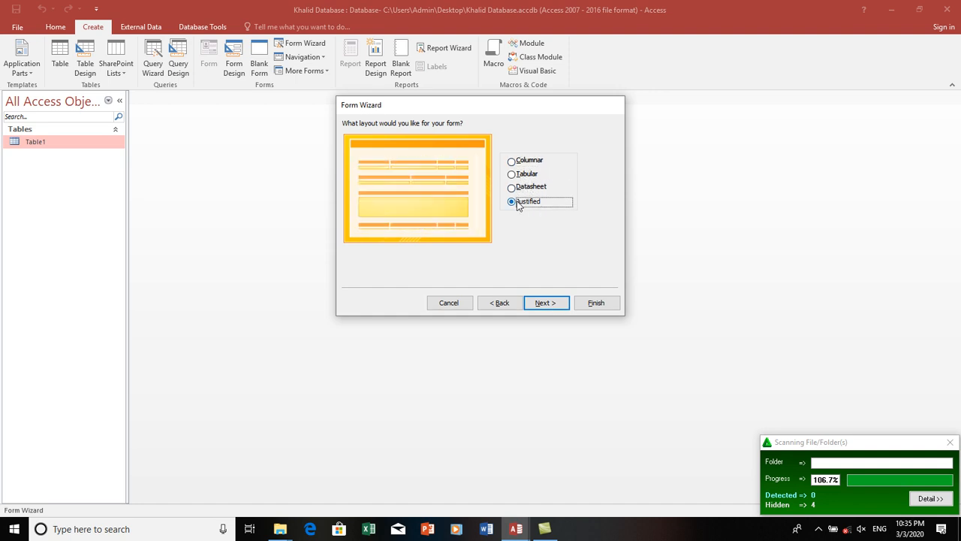
click(521, 161)
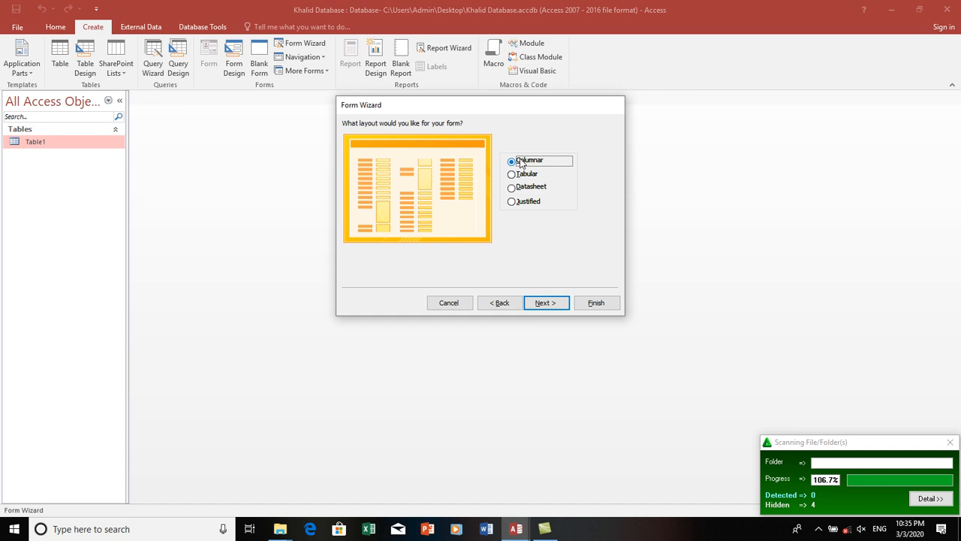
click(548, 304)
- Keep the form title Table1, choose to modify the form's design, and finish the Form Wizard
click(478, 239)
click(547, 230)
click(500, 240)
click(523, 225)
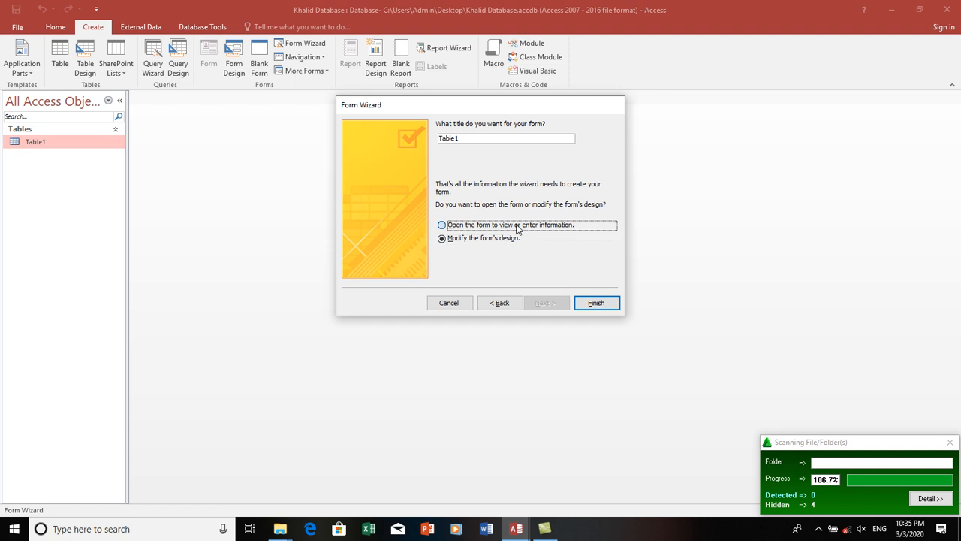
click(504, 238)
click(496, 227)
click(479, 238)
click(590, 302)
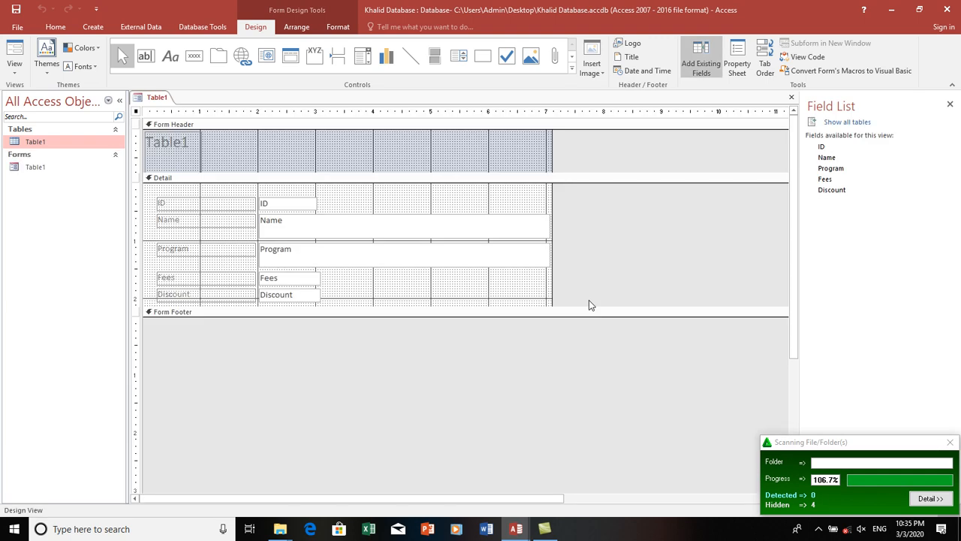
- Delete the Table1 title label from the Form Header and collapse the header section completely
click(202, 148)
key(Delete)
click(205, 120)
drag(204, 120, 208, 110)
- Format all labels and text boxes in the Detail section as bold, black, size 12 text
drag(150, 146, 468, 289)
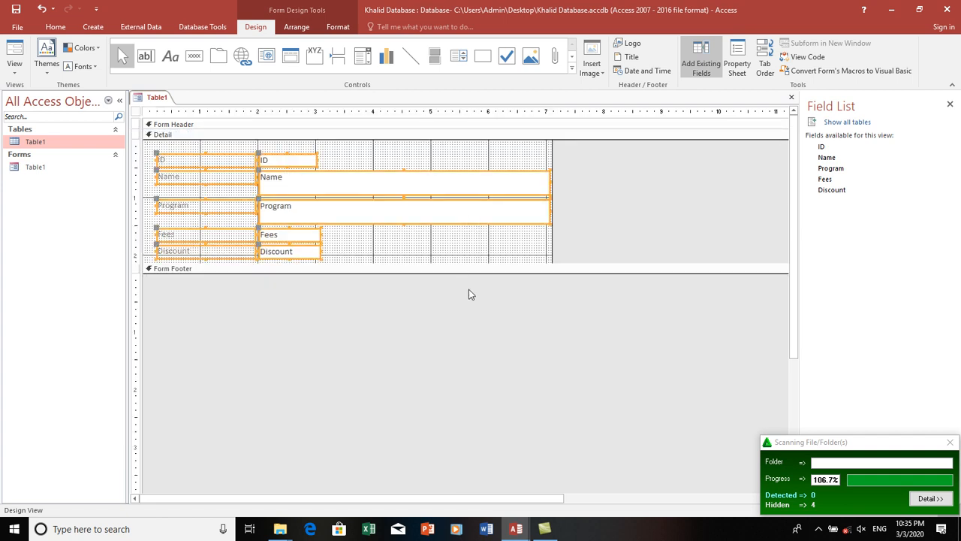
click(56, 26)
click(471, 67)
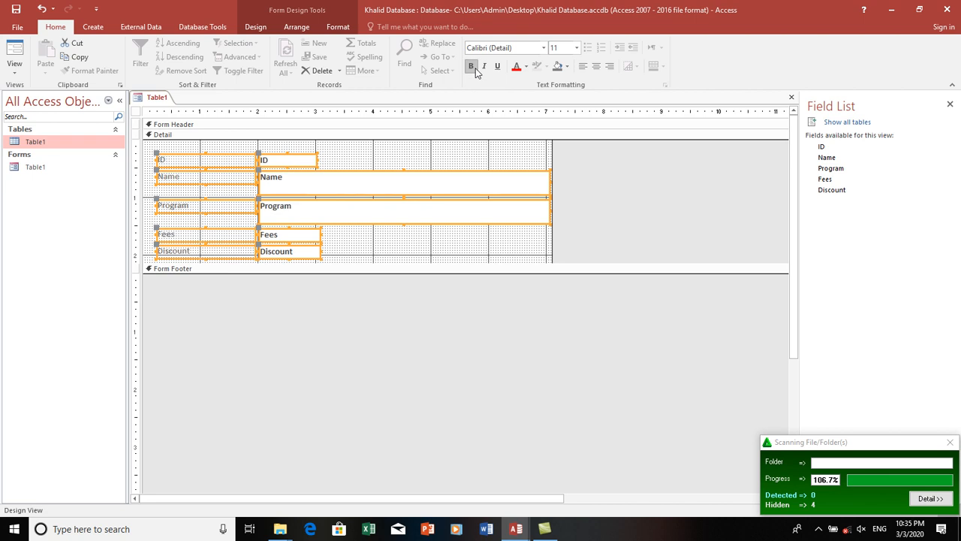
click(529, 69)
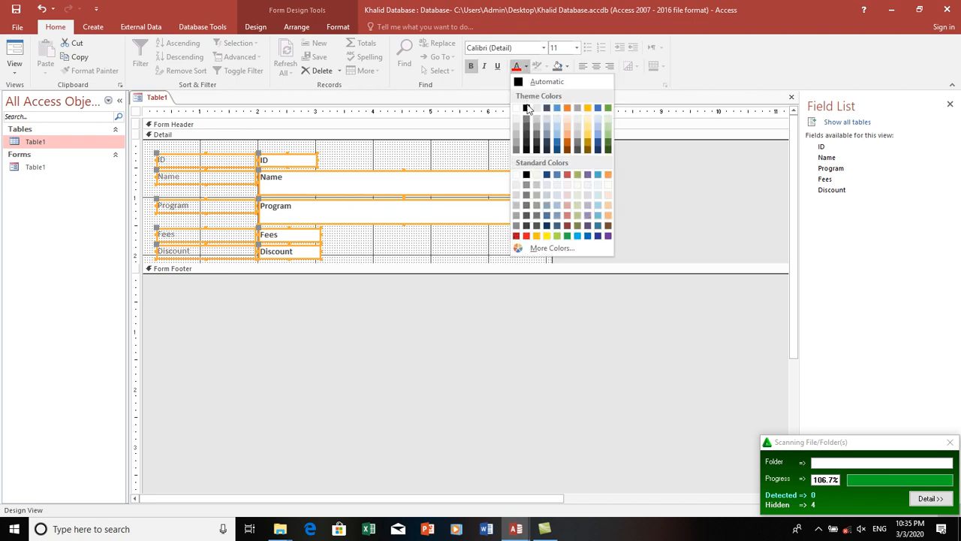
click(527, 105)
click(576, 47)
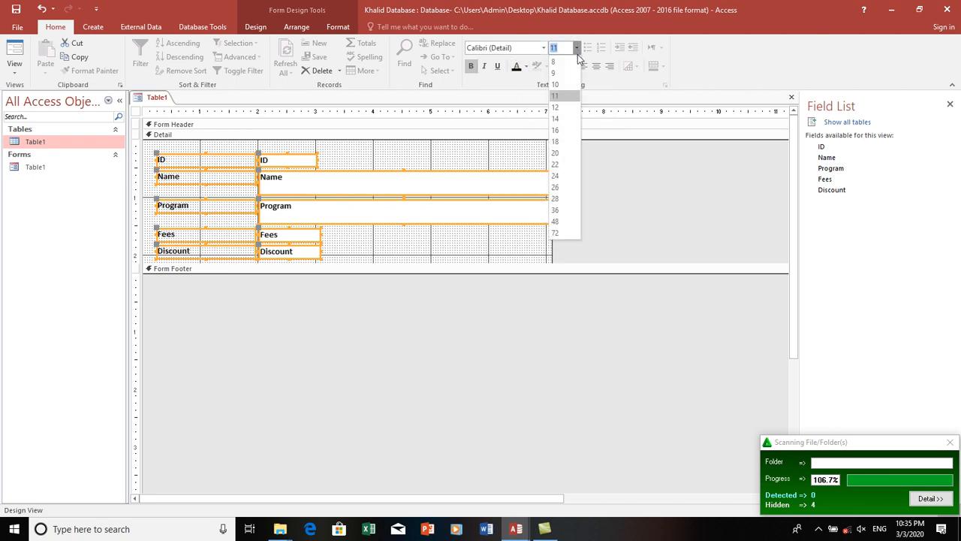
click(567, 107)
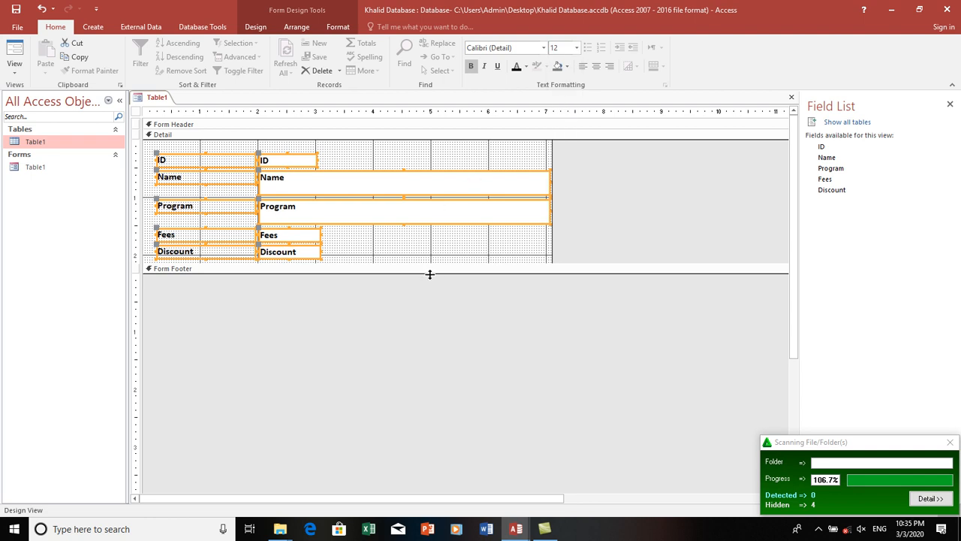
- Enlarge the form's Detail section to about 2.6 inches high, leaving space below the Discount field
drag(428, 264, 433, 407)
right_click(431, 429)
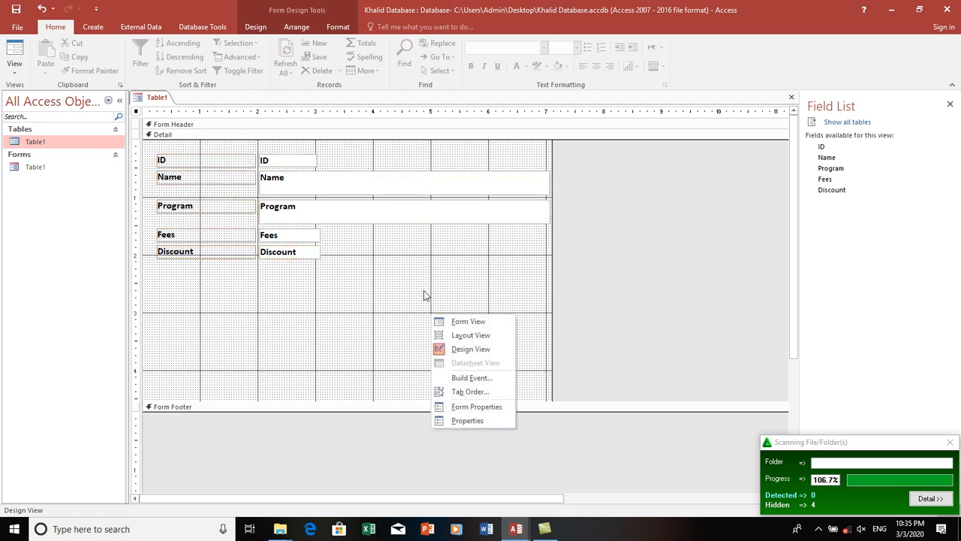
click(411, 293)
right_click(412, 293)
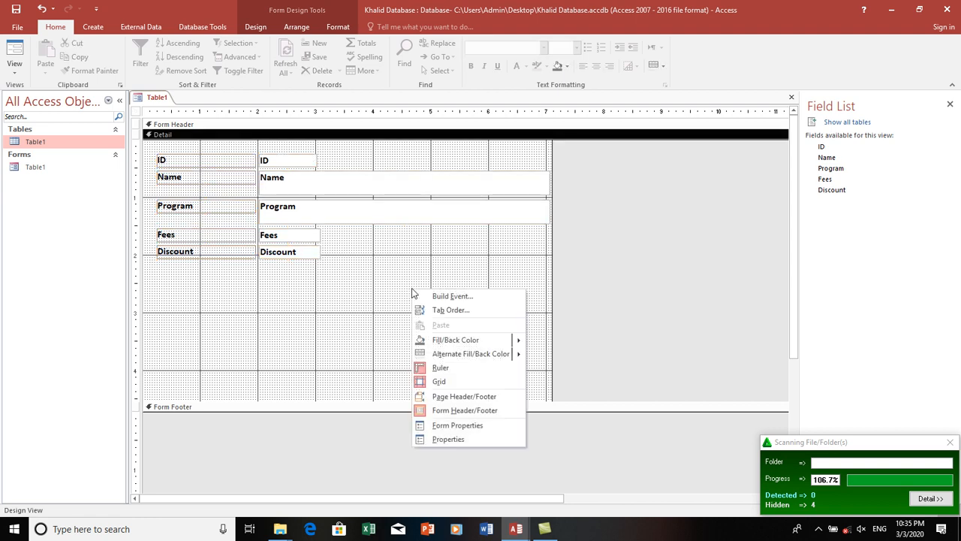
right_click(377, 434)
click(393, 421)
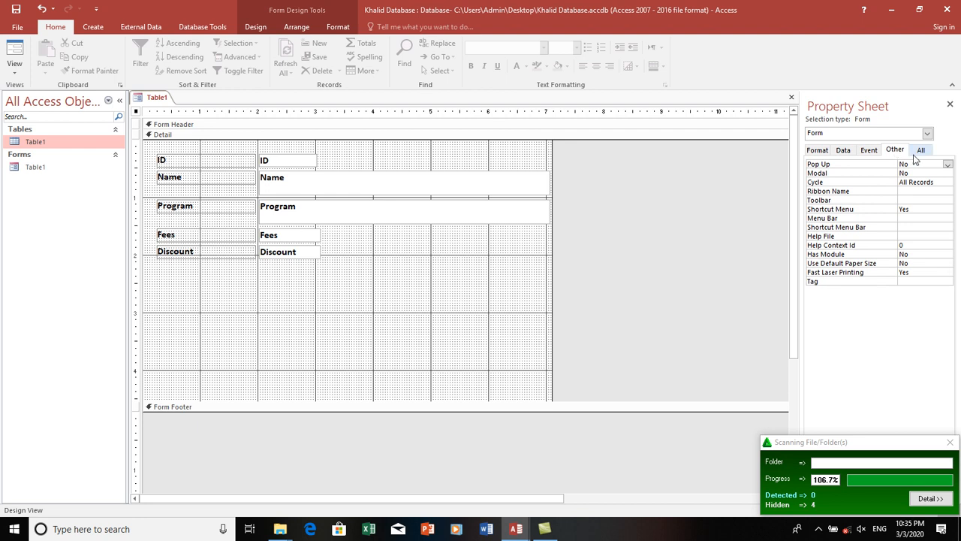
click(950, 105)
drag(425, 399, 413, 287)
- Open the form's properties and set Pop Up to Yes
right_click(406, 324)
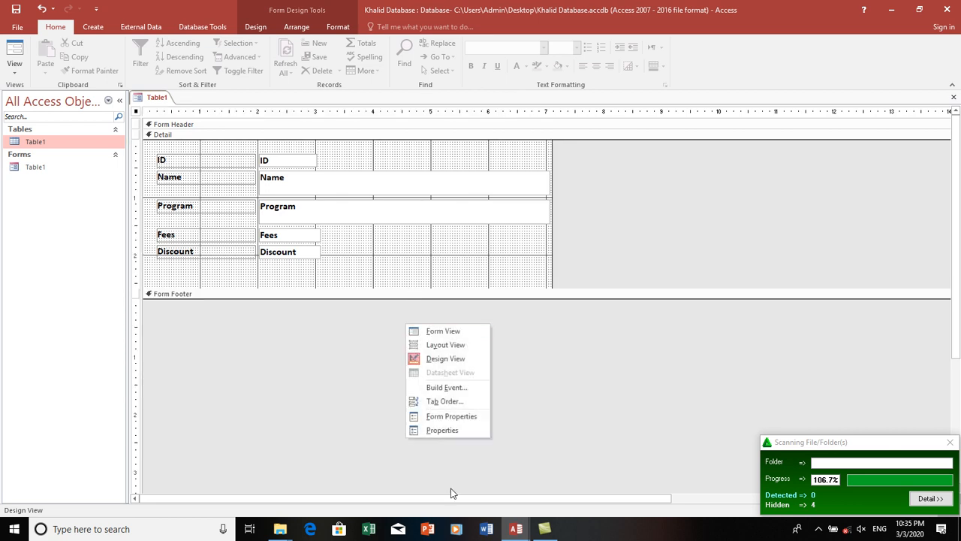
click(439, 432)
click(811, 150)
click(901, 150)
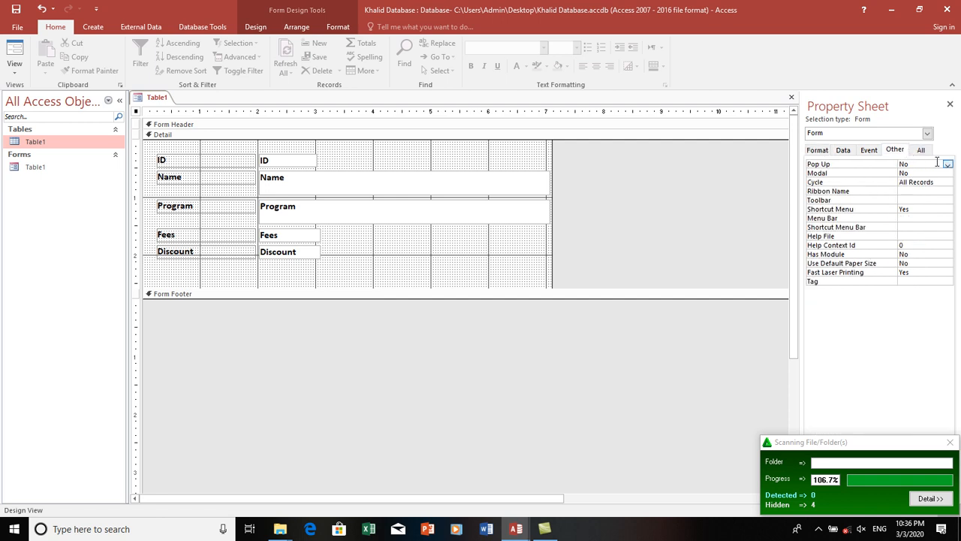
click(947, 164)
click(908, 173)
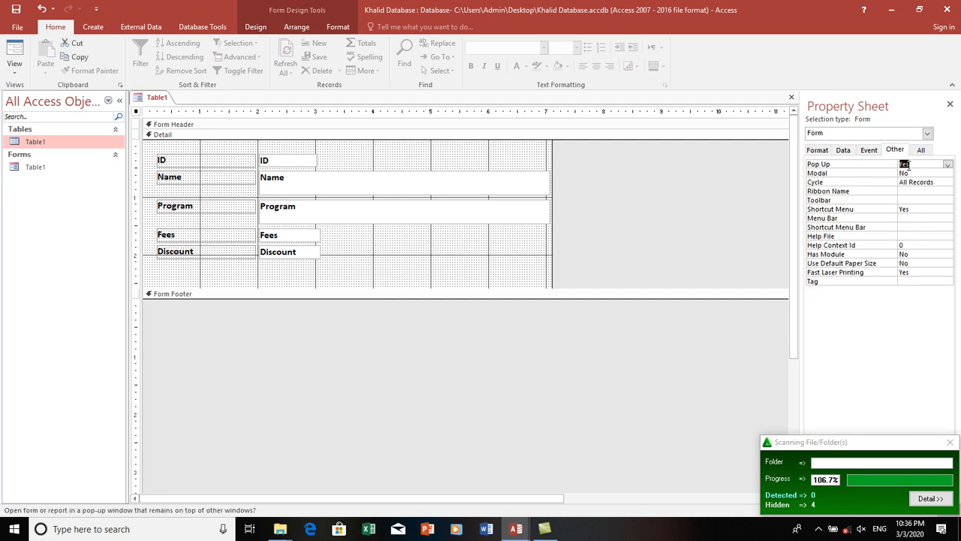
- Create an On Load event procedure for the form containing DoCmd.Maximize, and return to the form design
click(871, 150)
click(905, 174)
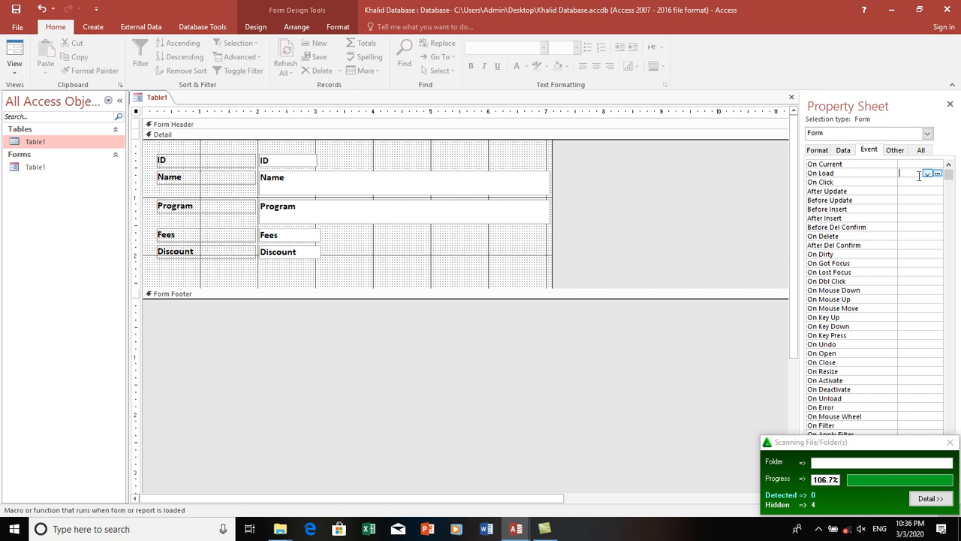
click(927, 174)
click(922, 181)
click(937, 173)
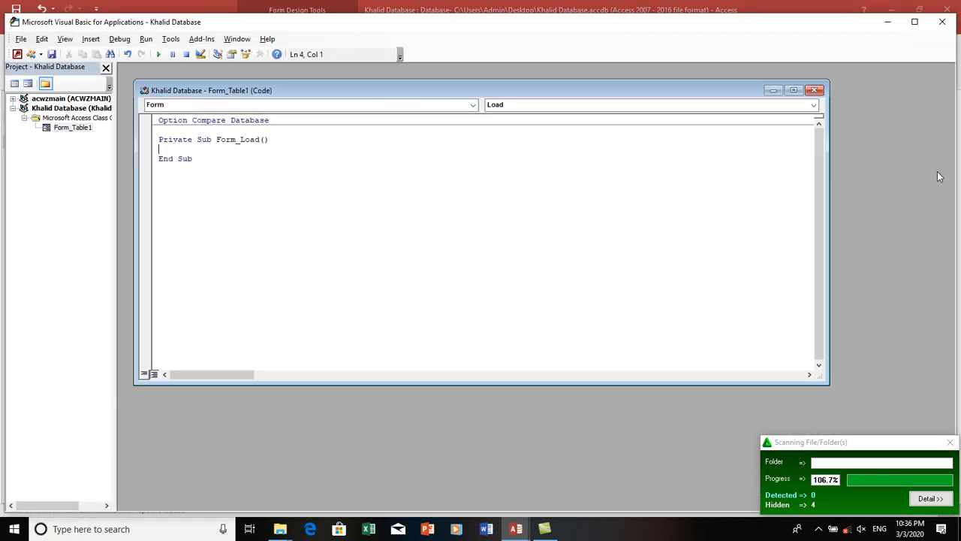
text(Docmd.M)
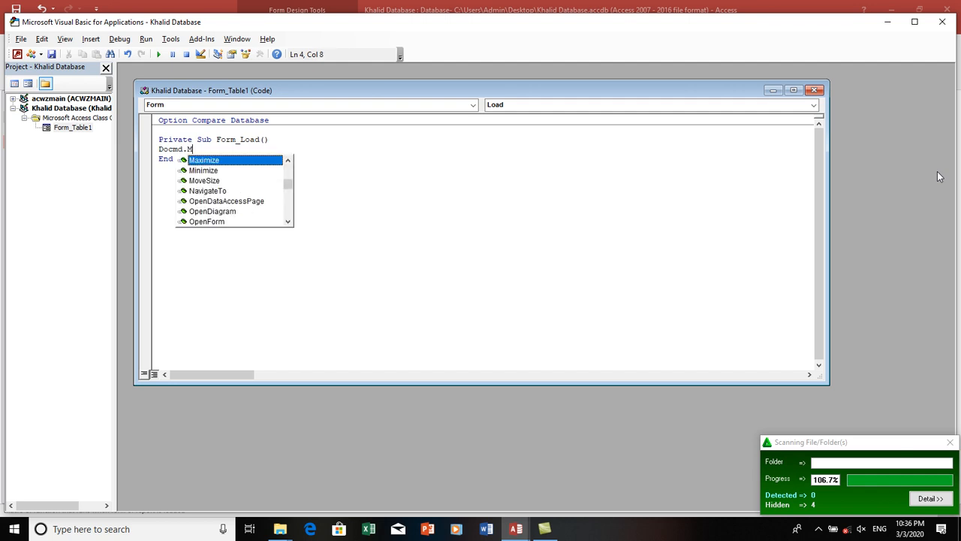
text(ax)
key(Return)
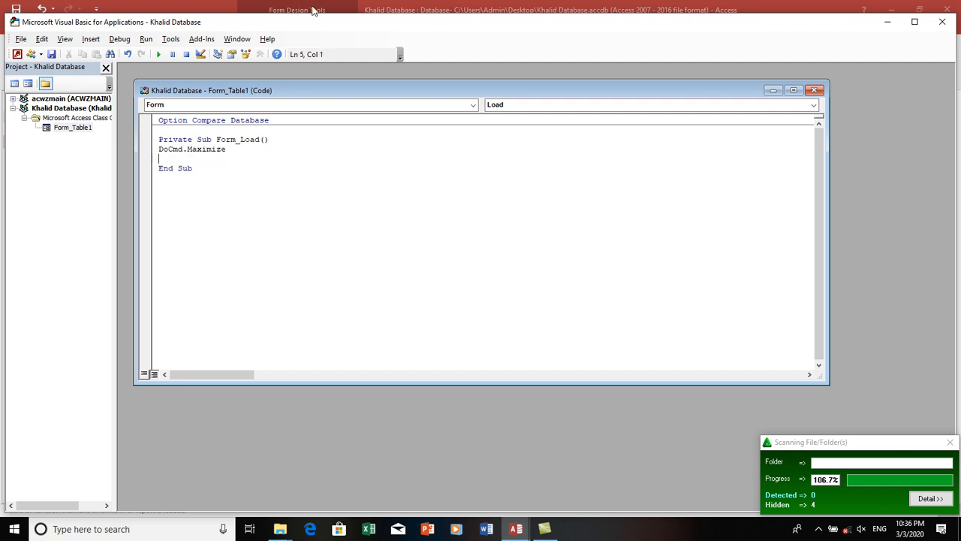
click(17, 54)
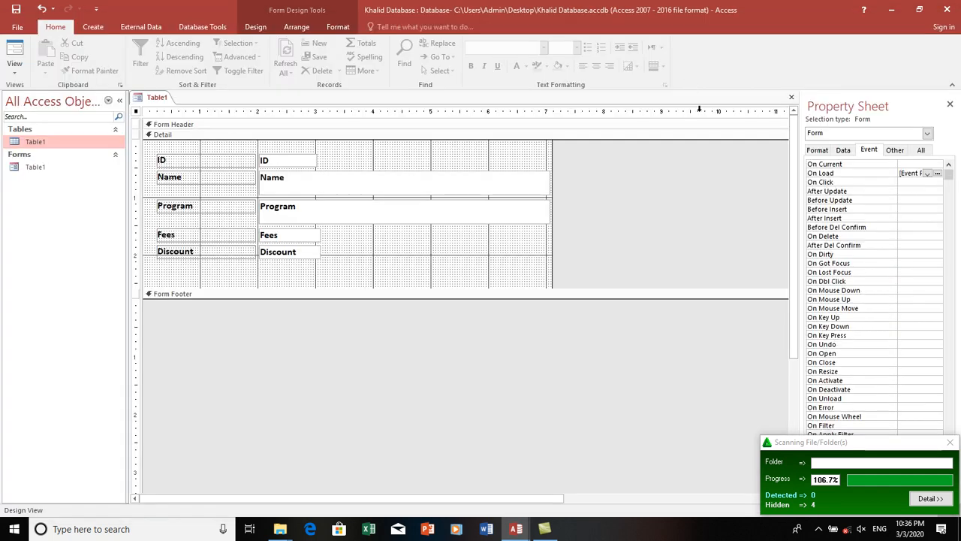
- Set the form's Record Selectors, Navigation Buttons, Control Box, Close Button, Moveable, Split Form Splitter Bar and Save Splitter Bar Position properties to No
click(814, 149)
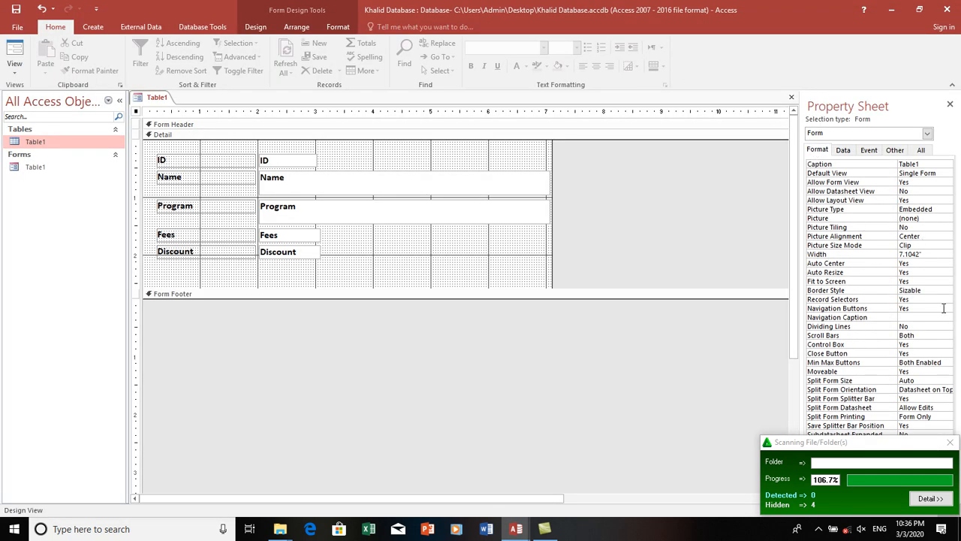
click(951, 442)
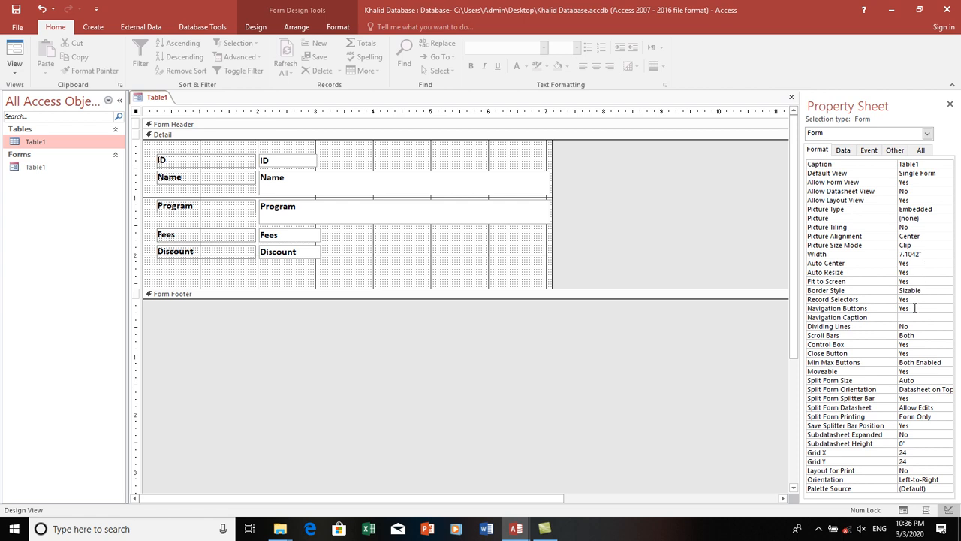
drag(914, 302, 842, 283)
text(No)
key(Return)
text(No)
key(Return)
key(Return)
key(Return)
key(Return)
text(No)
key(Return)
text(No)
key(Return)
key(Return)
text(no)
key(Return)
key(Return)
key(Return)
text(No)
key(Return)
key(Return)
key(Return)
text(No)
key(Return)
key(Return)
key(Return)
key(Return)
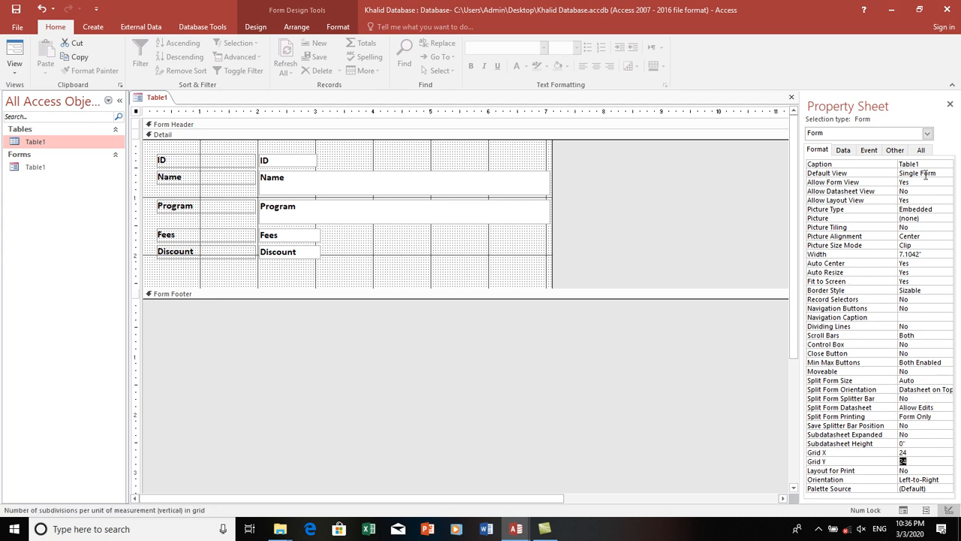
- Close the form's property sheet and display the form in Form View
click(936, 208)
click(948, 210)
click(949, 209)
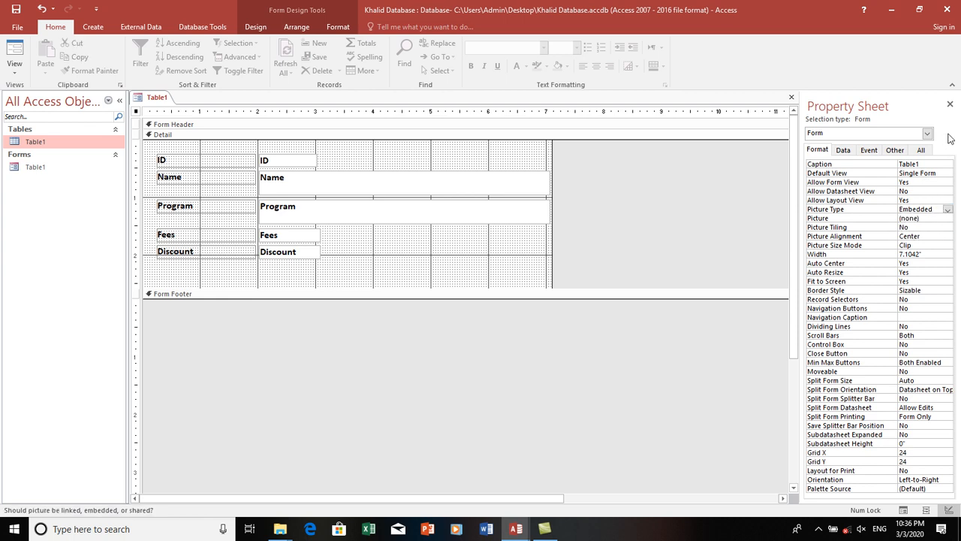
click(950, 105)
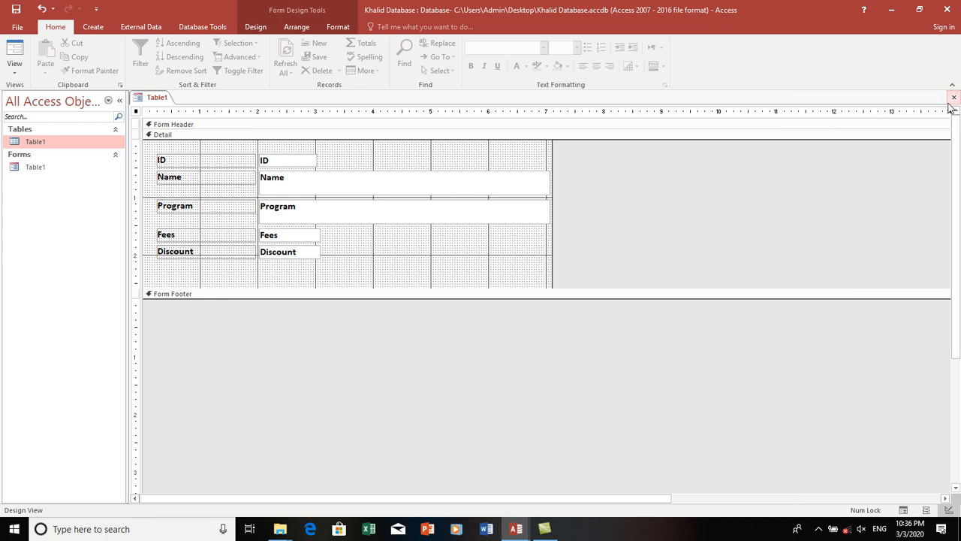
click(14, 69)
click(34, 53)
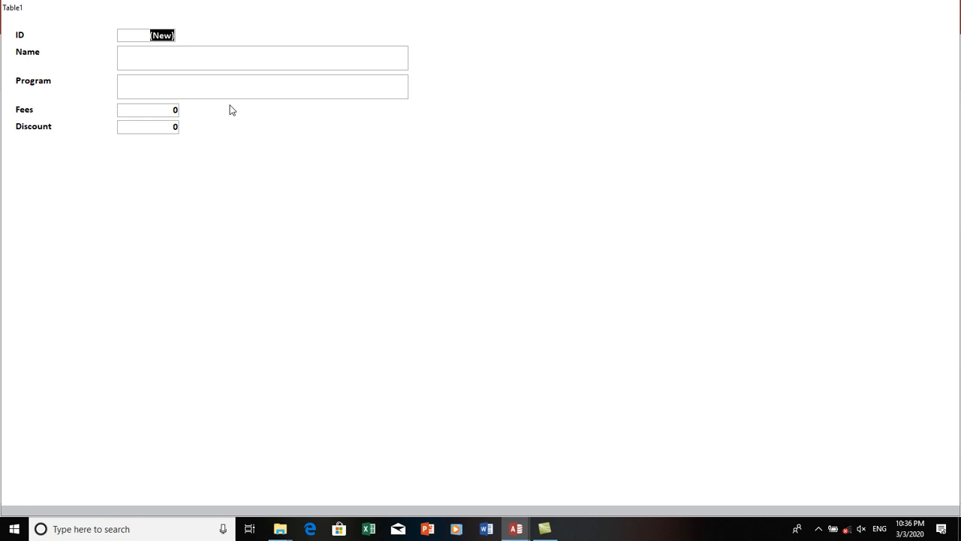
- Enter a record with the person's name, program DEL, fees 2000 and discount 10
text(Farida)
key(Tab)
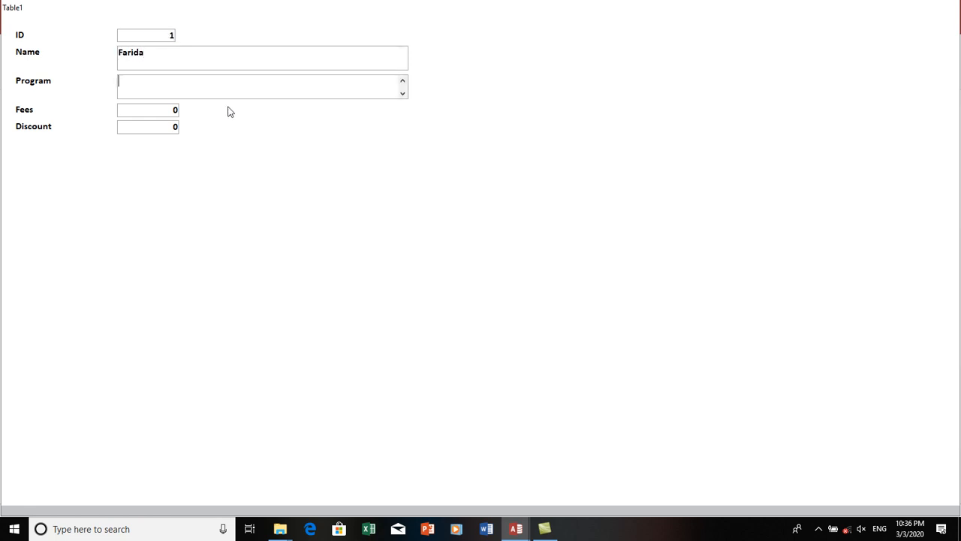
text(DEL)
key(Tab)
text(2000)
key(Tab)
text(10)
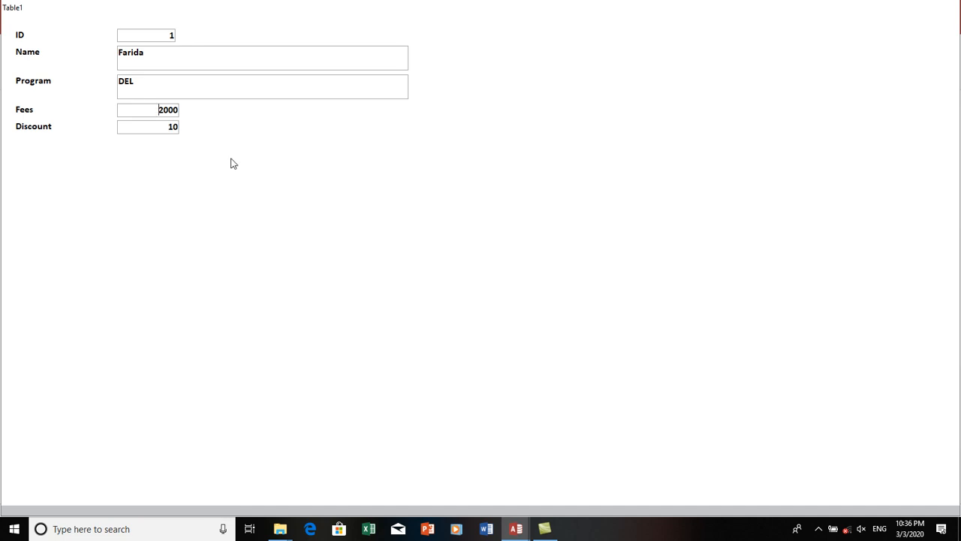
key(Tab)
- Return the form to Design View and enlarge the Detail section to about 3.8 inches high
right_click(443, 236)
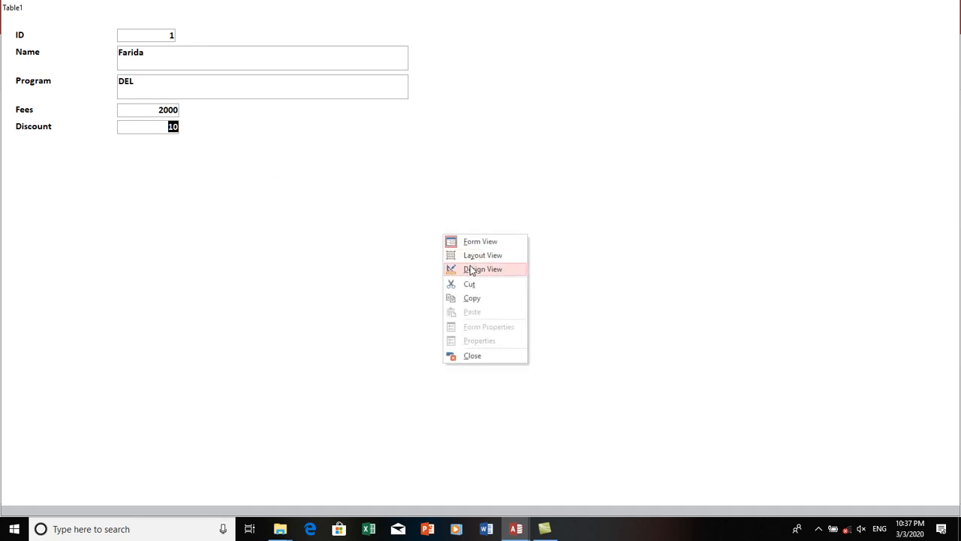
click(472, 271)
drag(453, 287, 461, 355)
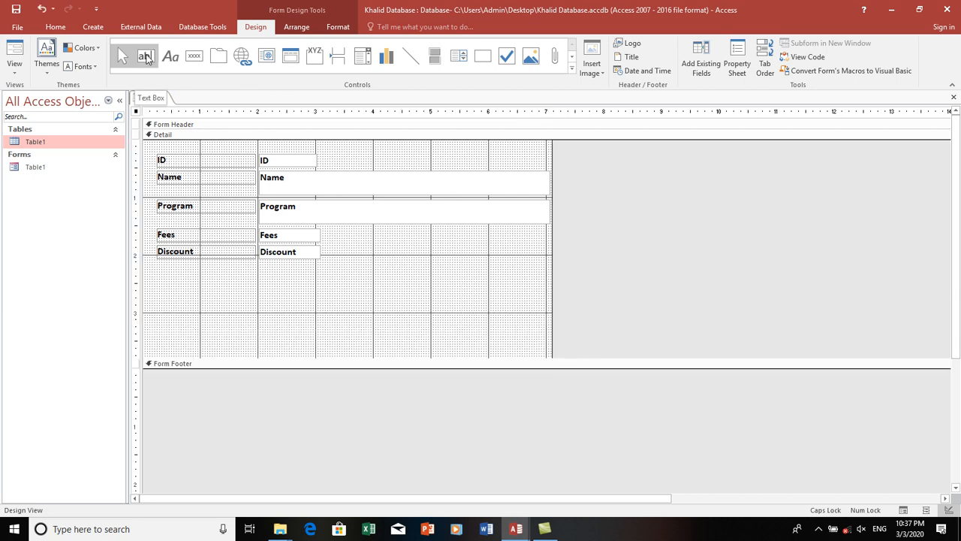
- Add a text box about 2.5 inches wide below the Discount field, containing the expression =[Fees]-[Fees]*[Dicount]/100
click(145, 58)
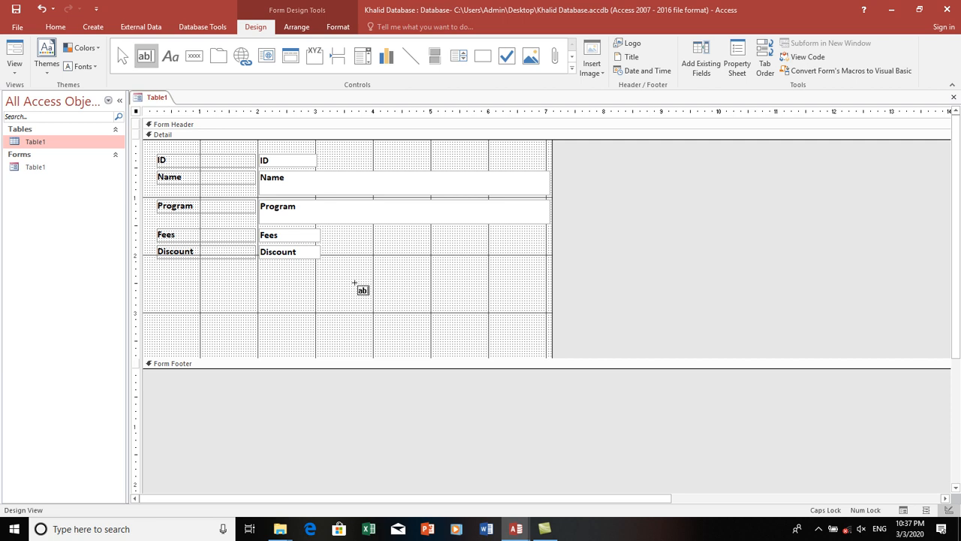
drag(422, 294, 496, 313)
click(453, 305)
text(=[)
key(Caps_Lock)
key(Caps_Lock)
text(F)
key(Caps_Lock)
text(ees]-[)
key(Caps_Lock)
text(F)
key(Caps_Lock)
text(ees)
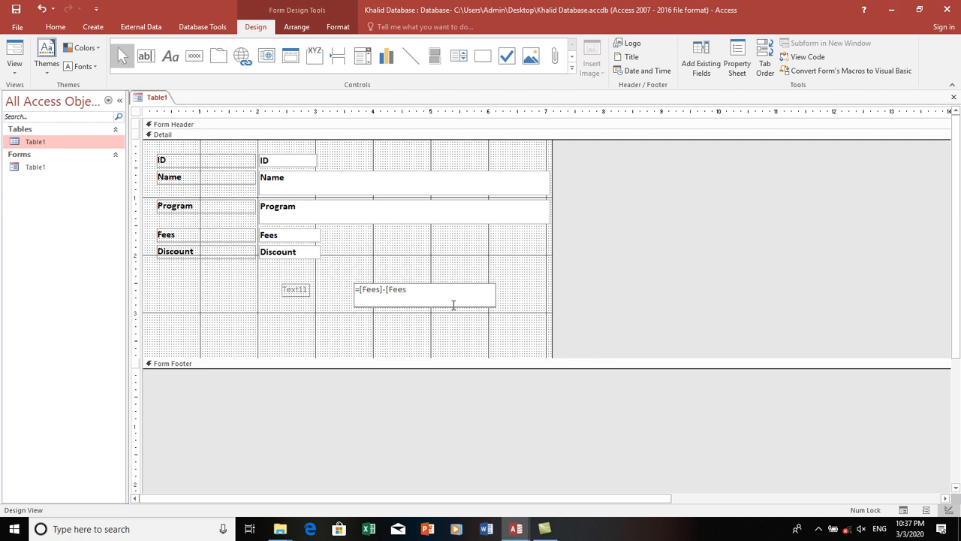
text(]*)
key(Caps_Lock)
text([D)
key(Caps_Lock)
text(icount)
text(]1/00)
key(BackSpace)
key(BackSpace)
key(BackSpace)
key(BackSpace)
text(/100)
click(396, 329)
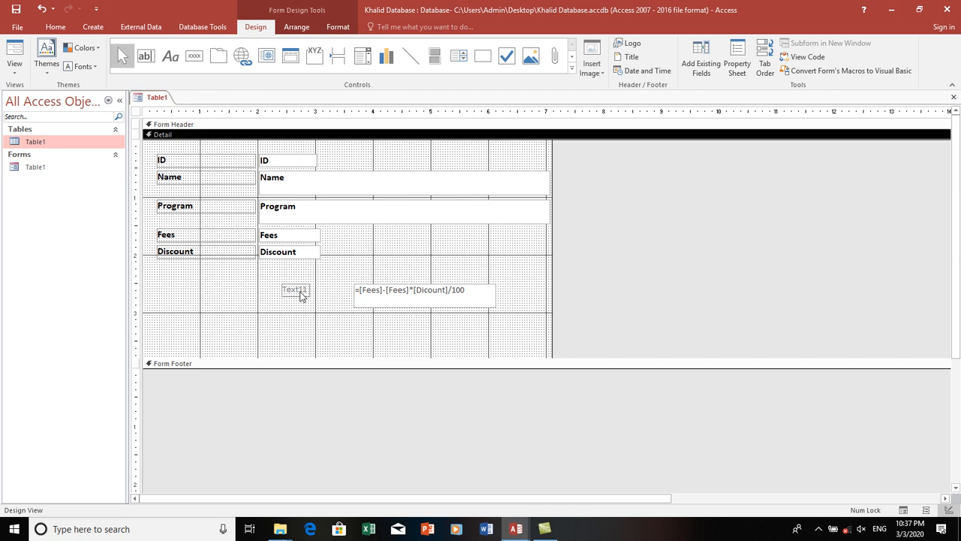
- Change the new text box's label to "Total OF Net Fees"
click(303, 290)
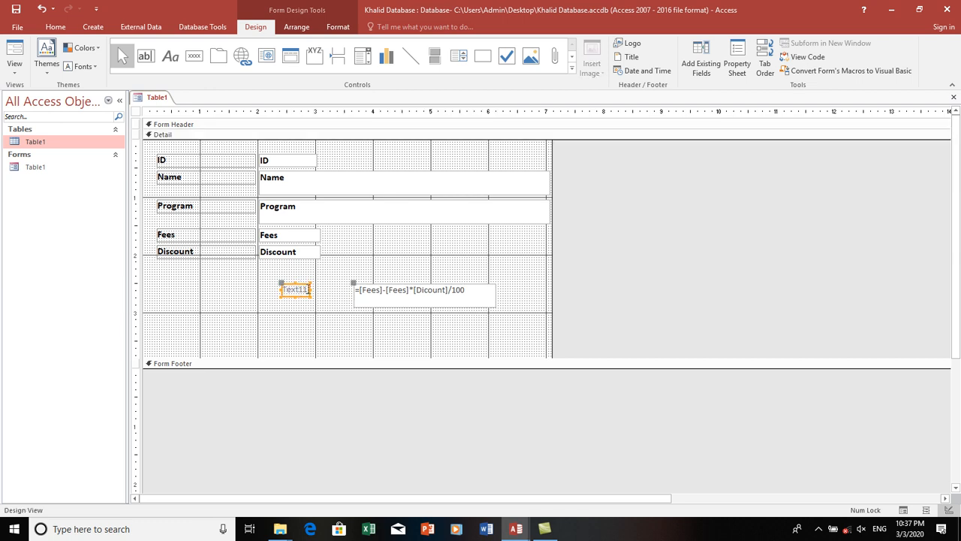
drag(308, 289, 200, 265)
key(Caps_Lock)
text(T)
key(Caps_Lock)
text(ot)
key(Caps_Lock)
text(FE)
key(BackSpace)
key(BackSpace)
key(BackSpace)
key(BackSpace)
key(Caps_Lock)
text(tal)
key(Caps_Lock)
text(OF N)
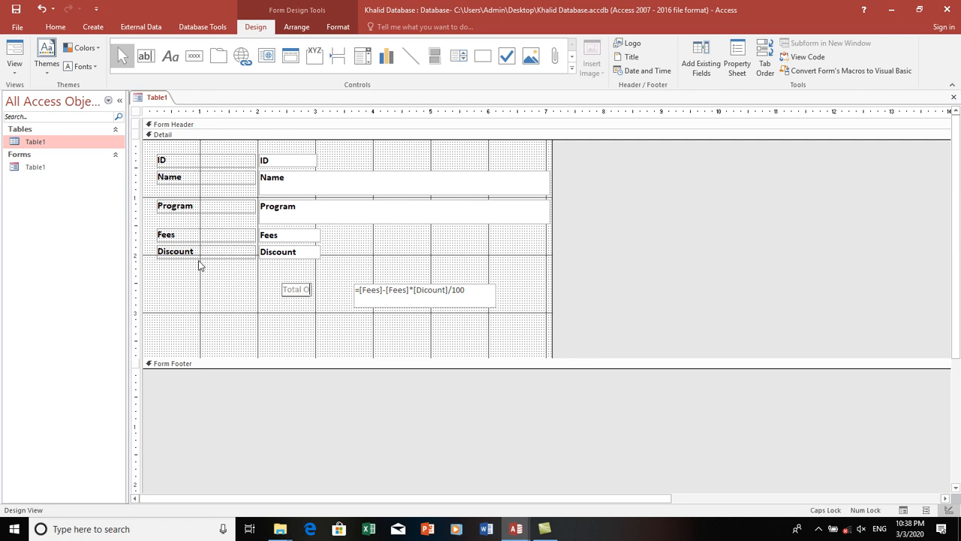
key(Caps_Lock)
text(et)
key(Caps_Lock)
text(F)
key(Caps_Lock)
text(ees)
key(Return)
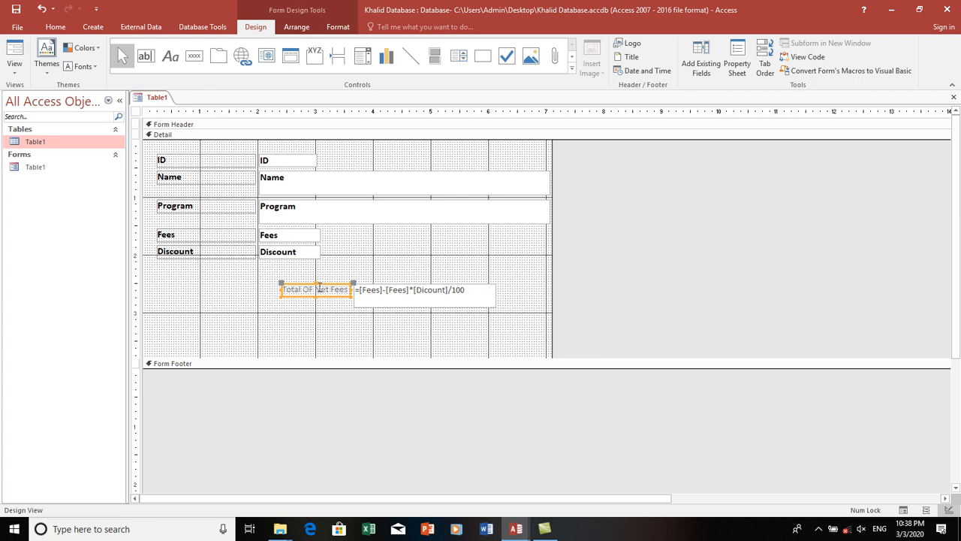
- Format the "Total OF Net Fees" label and its text box as bold with font size 12
drag(295, 287, 513, 347)
click(55, 27)
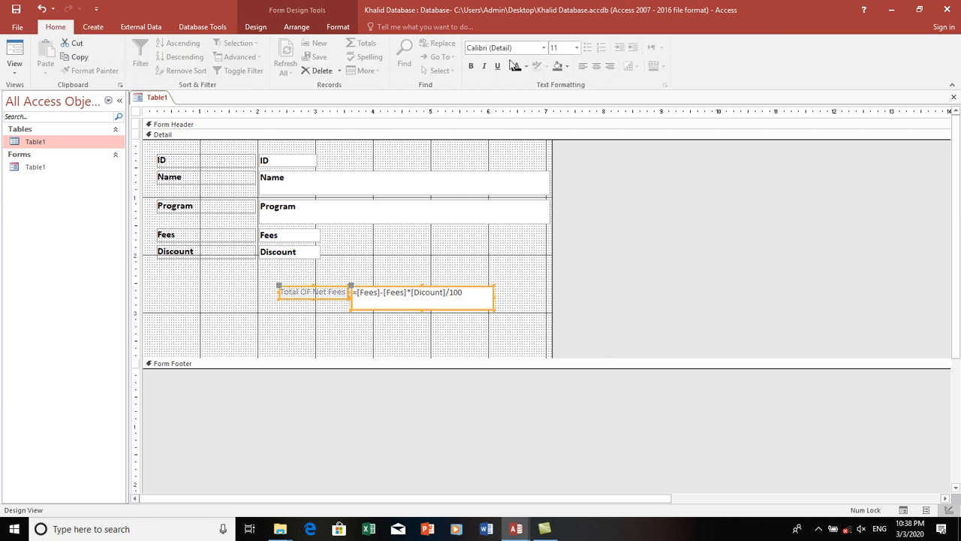
click(471, 66)
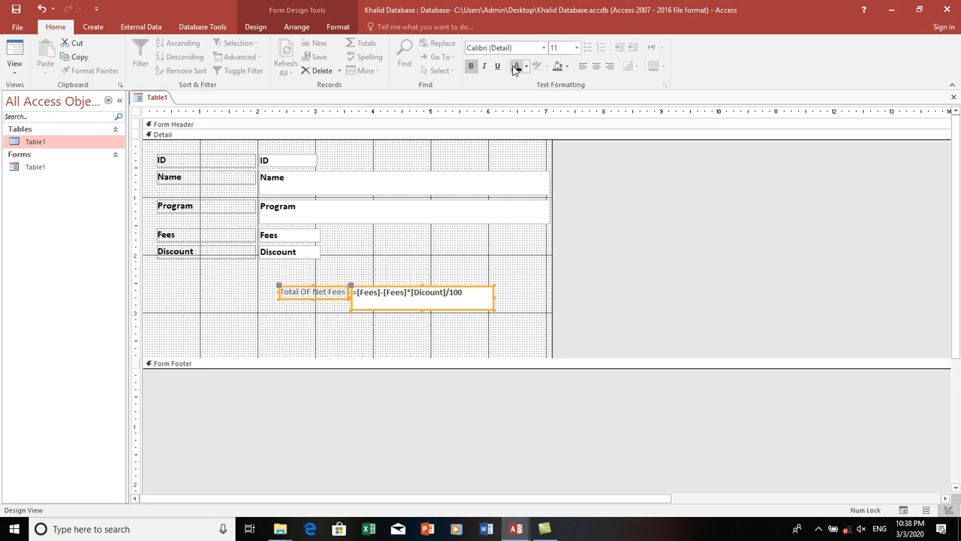
click(576, 47)
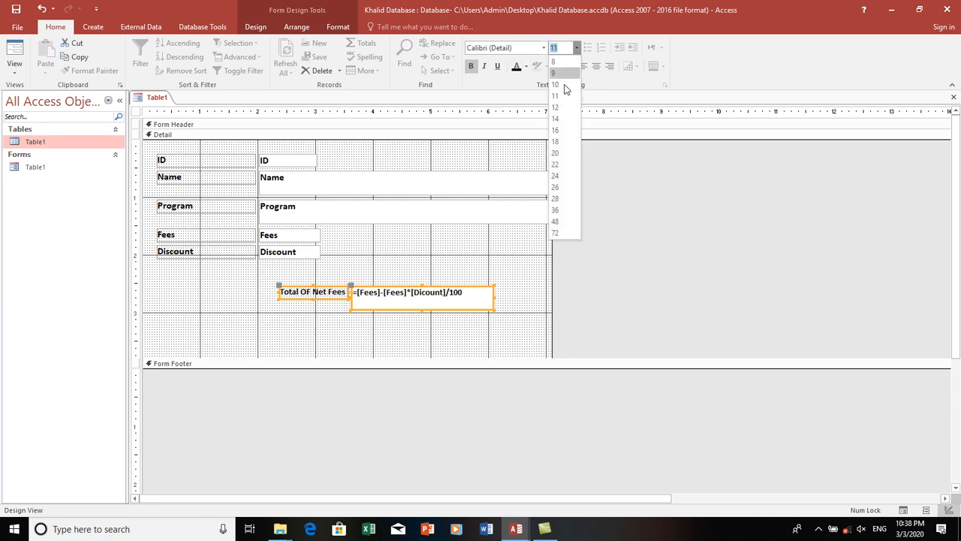
click(560, 108)
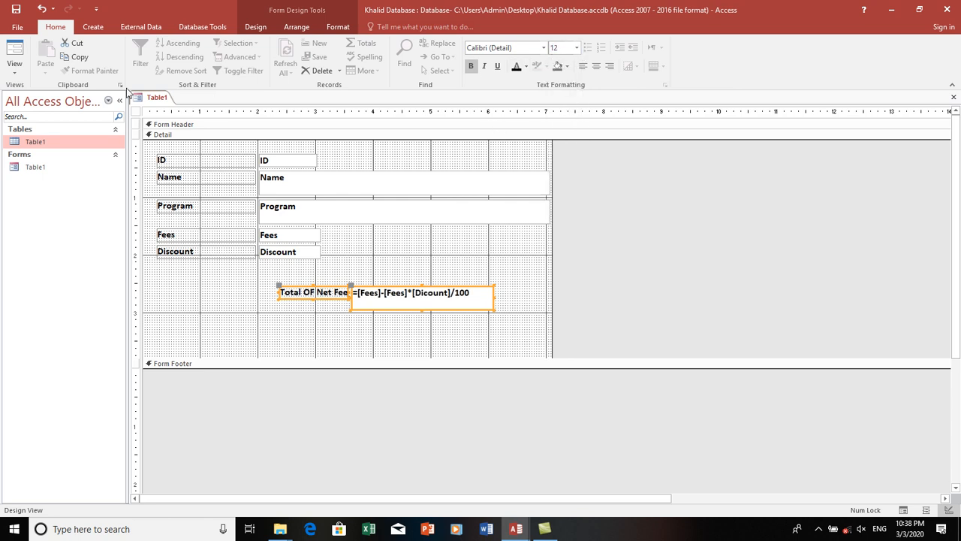
- Switch the form to Form View and examine the Fees, Discount and calculated net fees fields
click(14, 69)
click(22, 93)
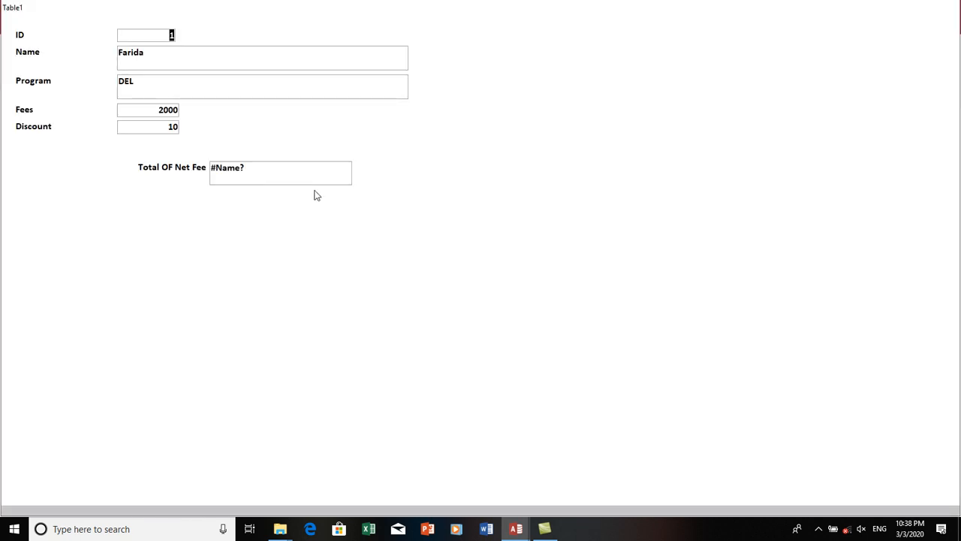
right_click(353, 222)
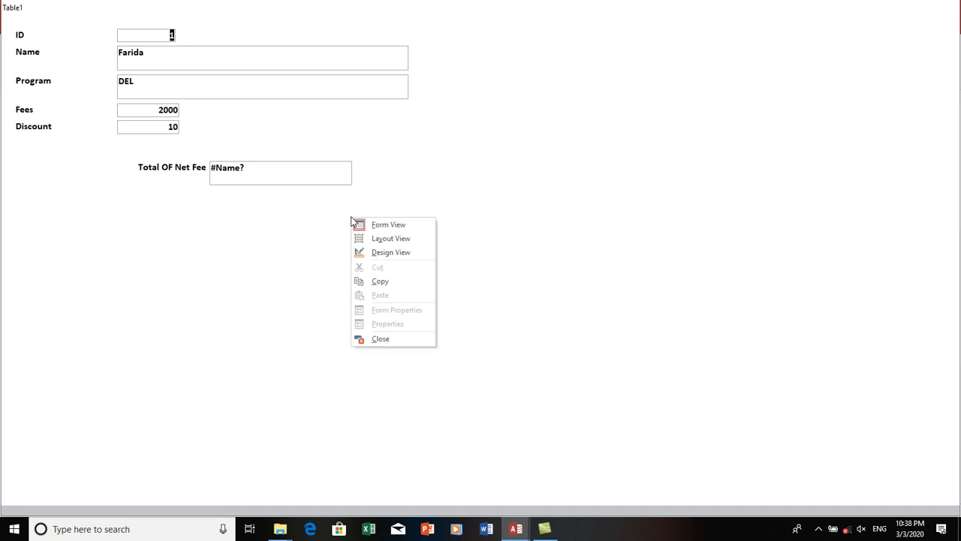
click(376, 249)
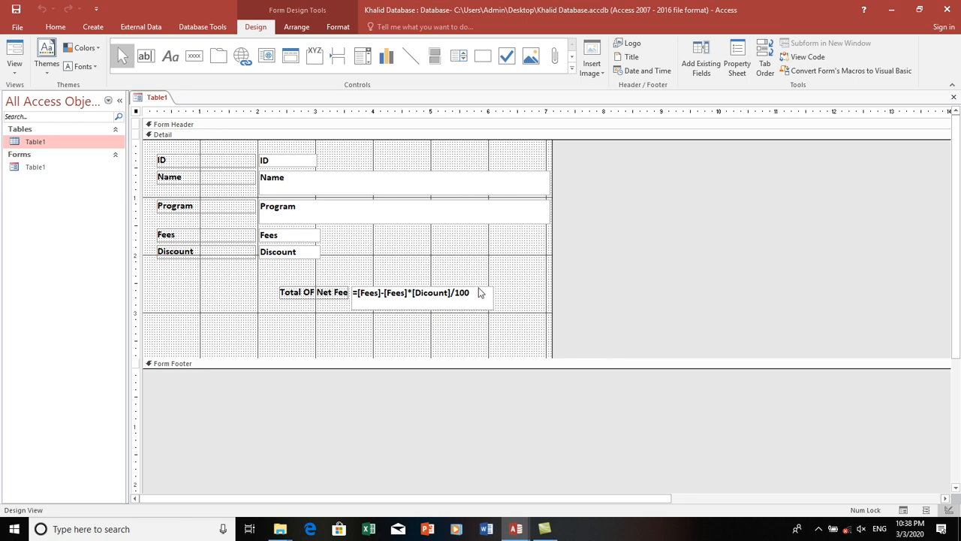
click(497, 272)
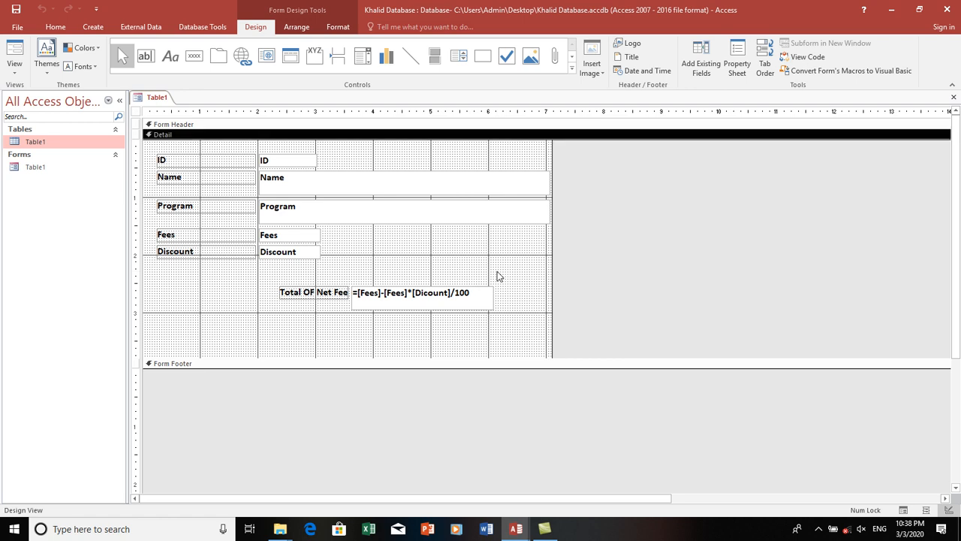
click(15, 74)
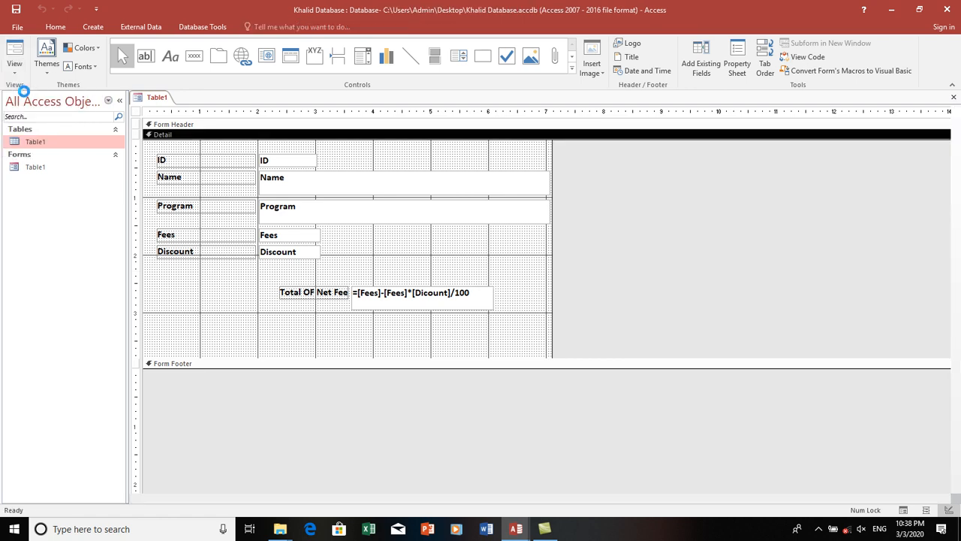
click(24, 91)
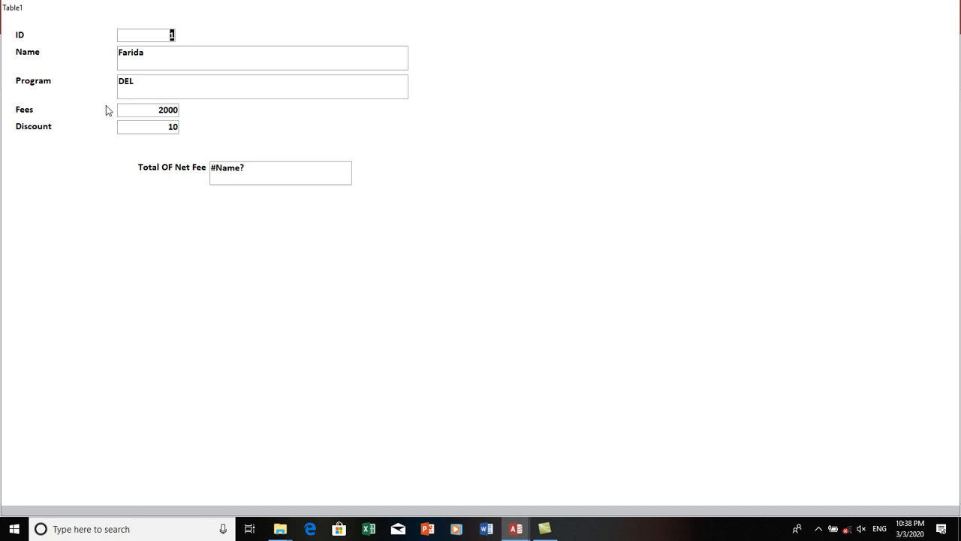
drag(134, 109, 221, 146)
click(254, 174)
- Return the form to Design View and replace the calculated text box's expression with =[Fees]-[Fees]*[Discount]/100
right_click(373, 264)
click(411, 301)
click(431, 294)
drag(474, 295, 264, 254)
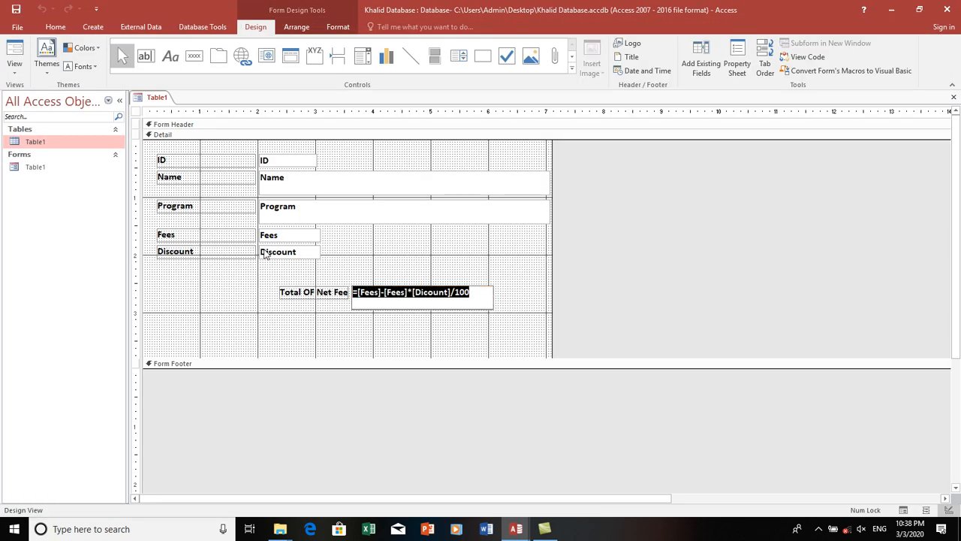
text(=)
key(Caps_Lock)
text([F)
key(Caps_Lock)
text(ees])
key(Caps_Lock)
text(-)
key(Caps_Lock)
text([)
key(Caps_Lock)
text(F)
key(Caps_Lock)
text(ees]*)
key(Caps_Lock)
text([D)
key(Caps_Lock)
text(iscount]/100)
key(Return)
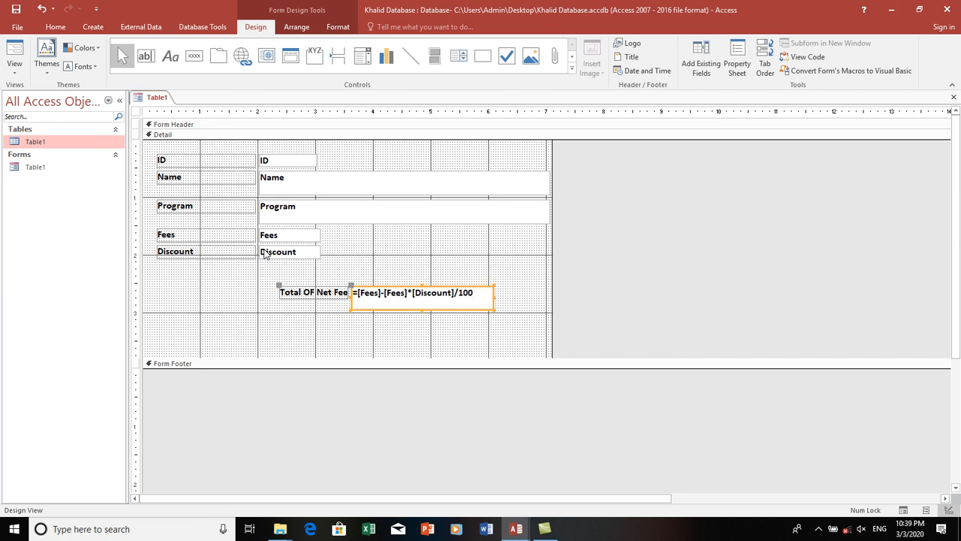
- Check the calculated net fees in Form View and return to Design View
click(16, 72)
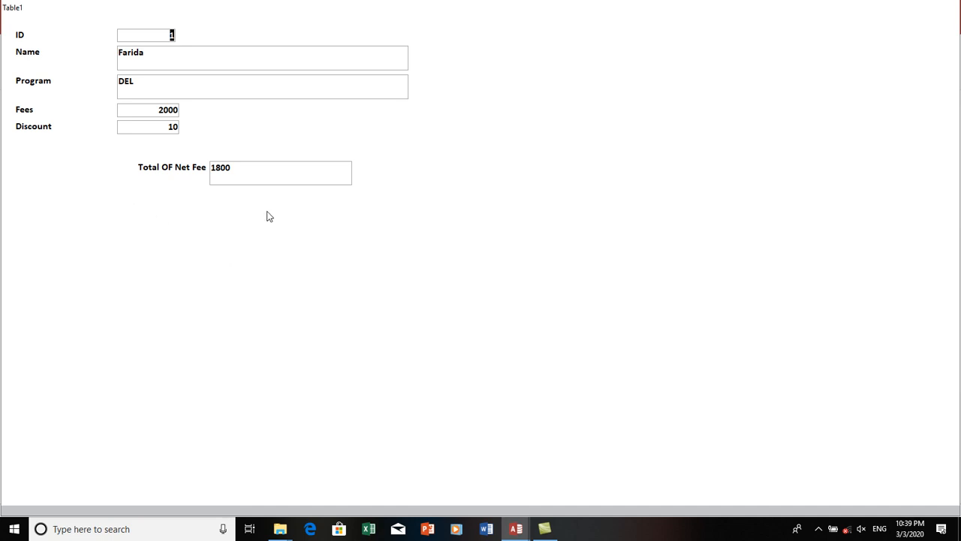
right_click(308, 219)
click(337, 251)
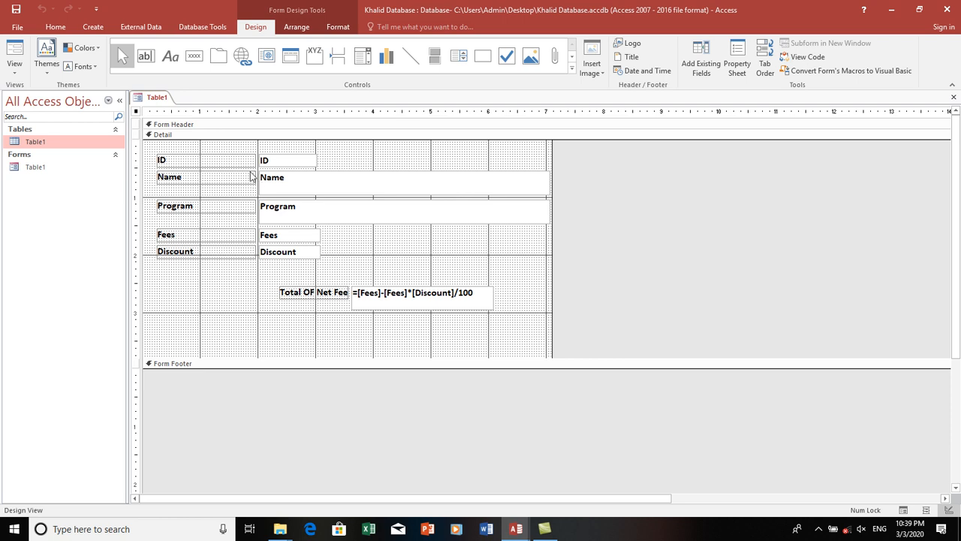
- Open the form in Form View and add a record with the person's name, program CEL, fees 2000 and discount 15
click(14, 69)
click(36, 92)
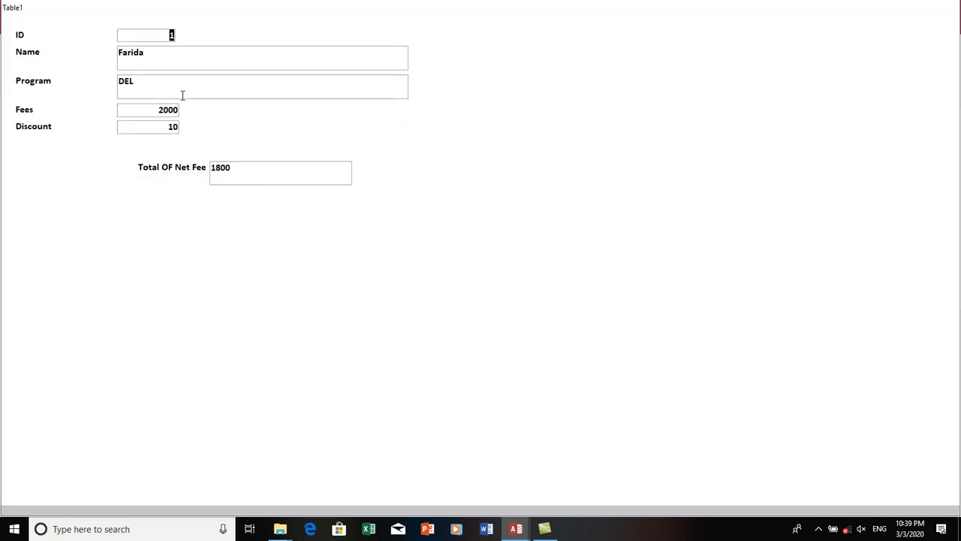
key(ctrl+plus)
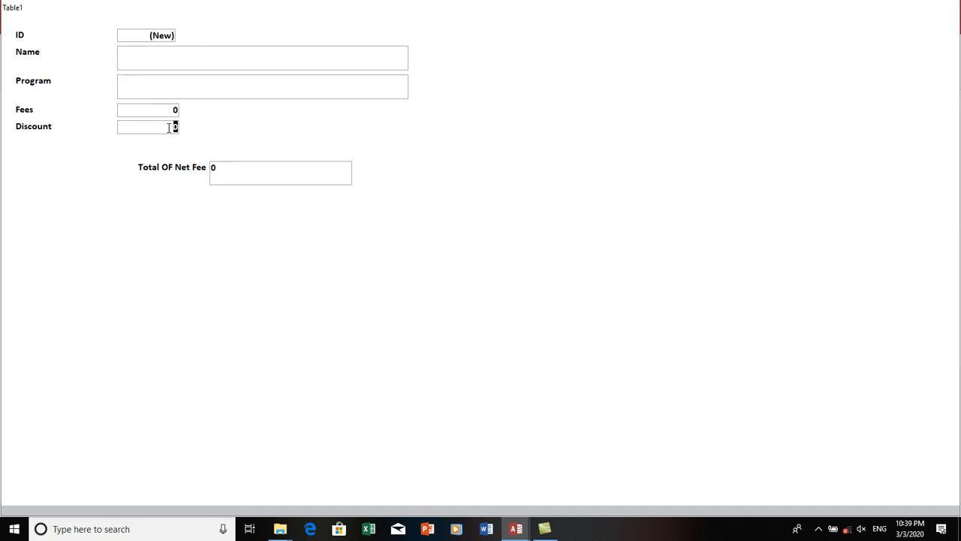
click(169, 65)
text(Khalid)
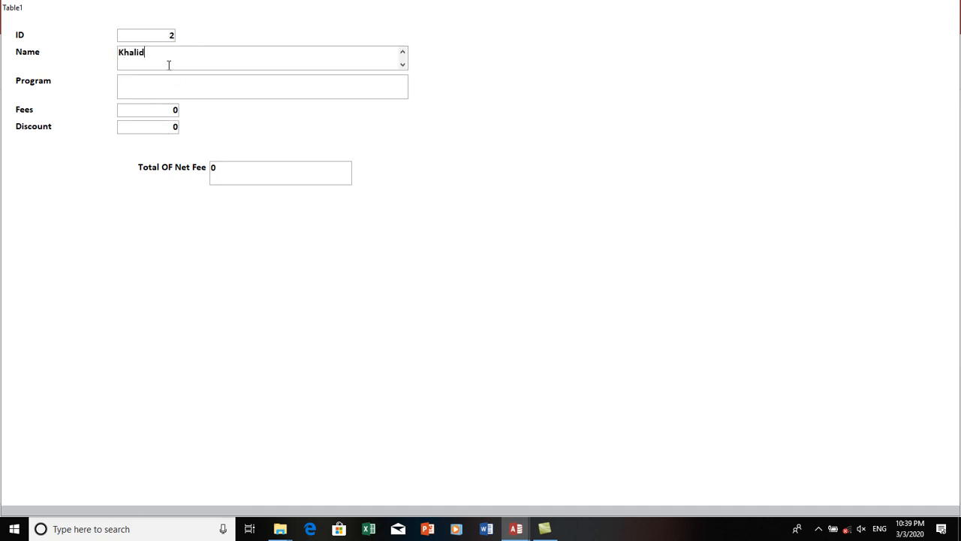
key(Tab)
text(CEL)
key(Tab)
text(2000)
key(Tab)
text(15)
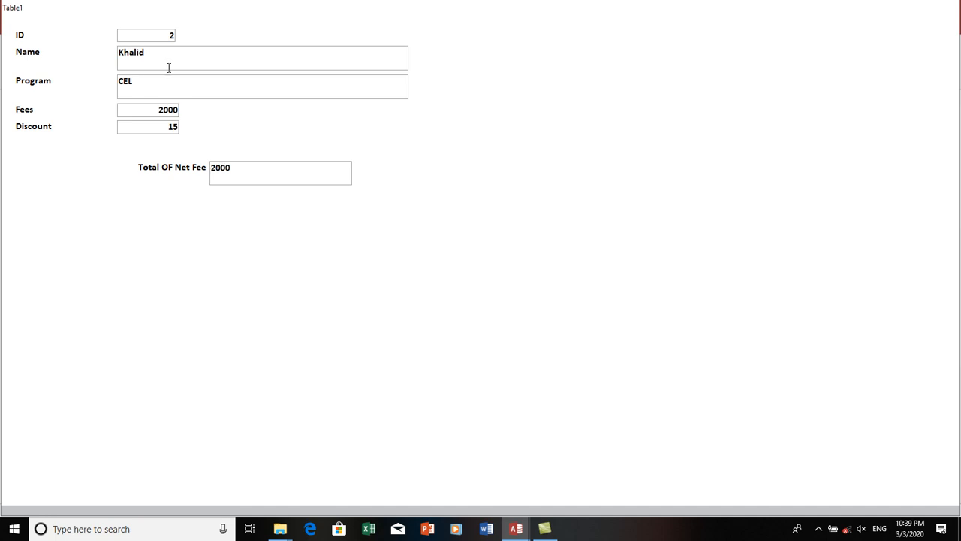
- Set the second record's discount to 0
click(176, 47)
click(176, 158)
drag(154, 129, 237, 136)
text(0)
click(177, 55)
click(190, 80)
drag(191, 81, 96, 63)
- Return the form to Design View and close it, saving the design changes
right_click(563, 201)
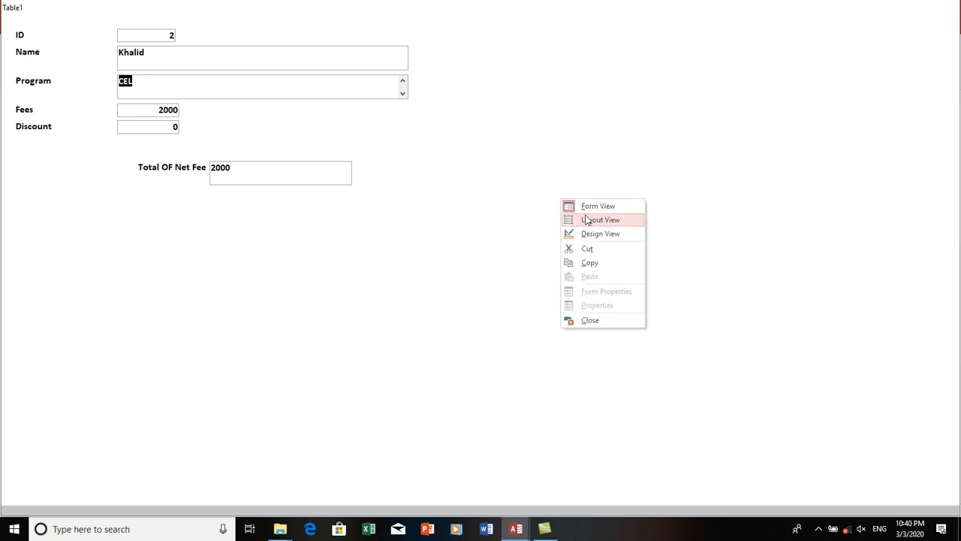
click(596, 235)
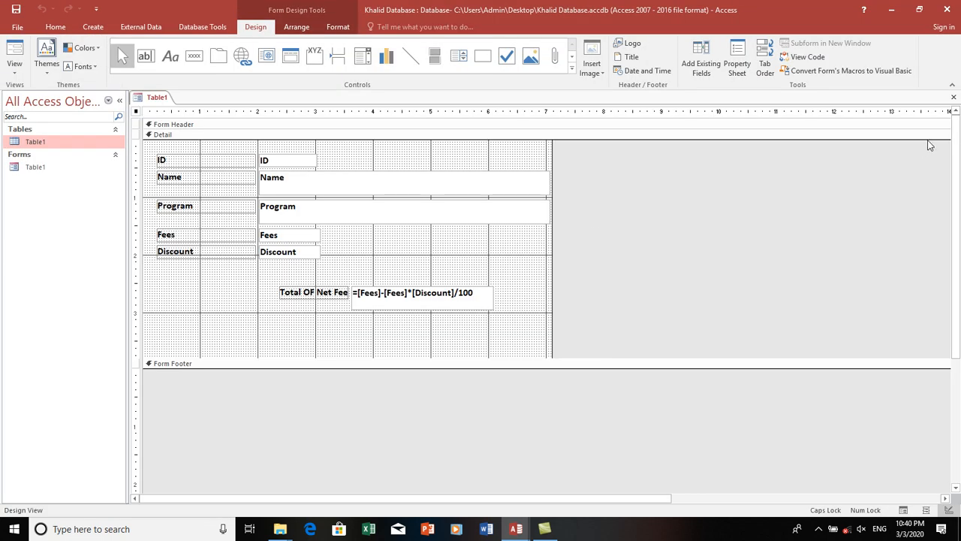
click(954, 100)
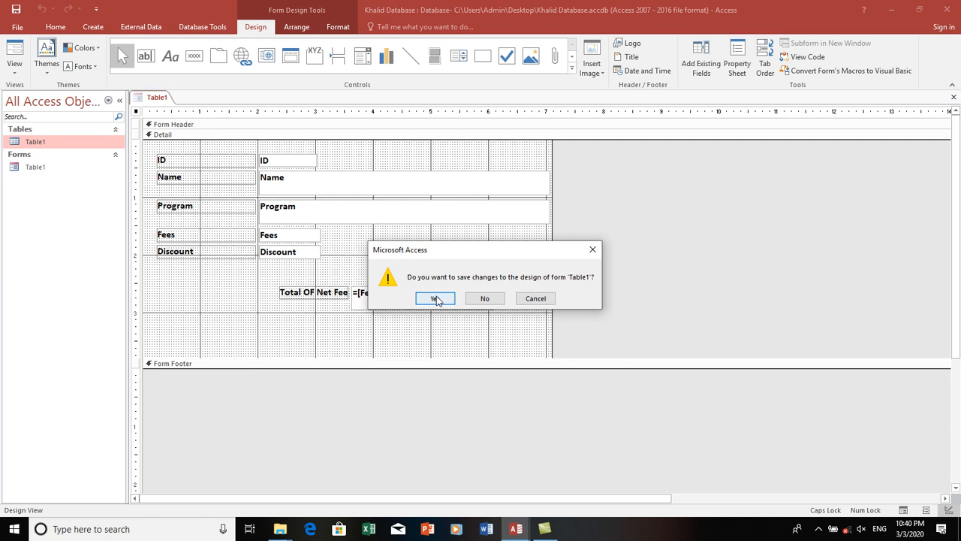
click(432, 298)
- Create a new table in Design View with the fields ID, Name, Program and Fees
click(93, 27)
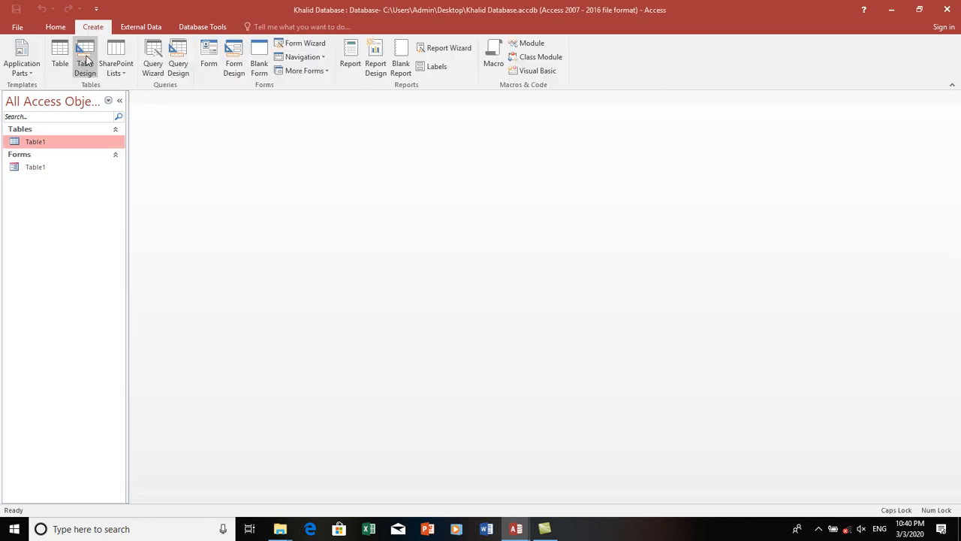
click(86, 59)
text(id)
key(Down)
key(Up)
key(Caps_Lock)
text(ID)
key(Down)
key(Caps_Lock)
text(Name)
key(Tab)
key(Return)
key(Caps_Lock)
text(P)
key(Caps_Lock)
text(rogram)
key(Down)
key(Caps_Lock)
text(F)
key(Caps_Lock)
text(ees)
key(Down)
key(Caps_Lock)
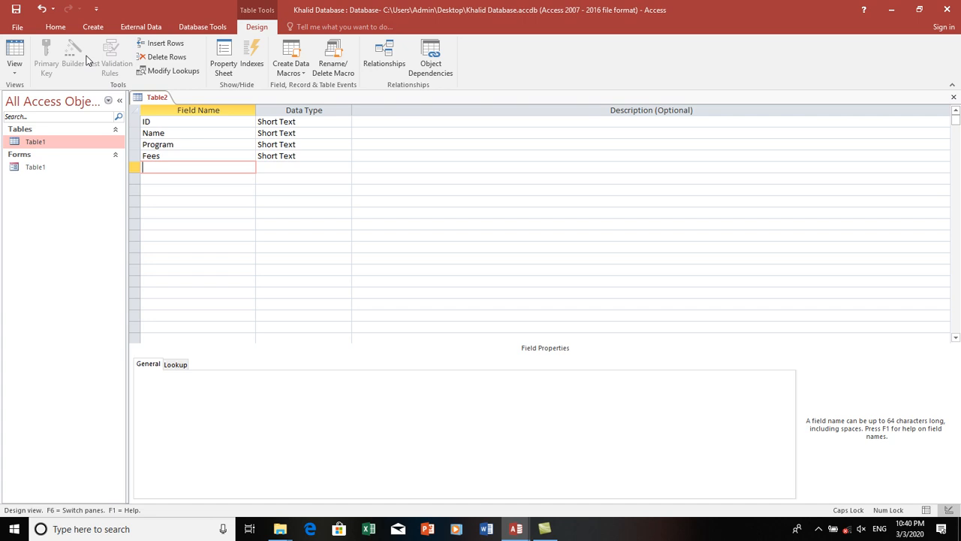
- Set the Fees field's data type to Number and the ID field's to AutoNumber
key(Up)
key(Tab)
text(N)
key(Up)
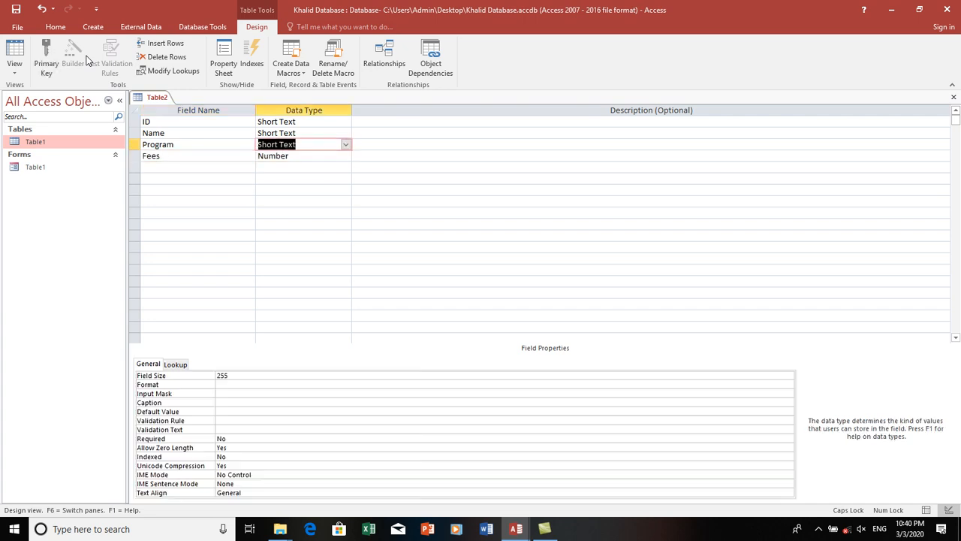
key(Up)
key(Up)
text(A)
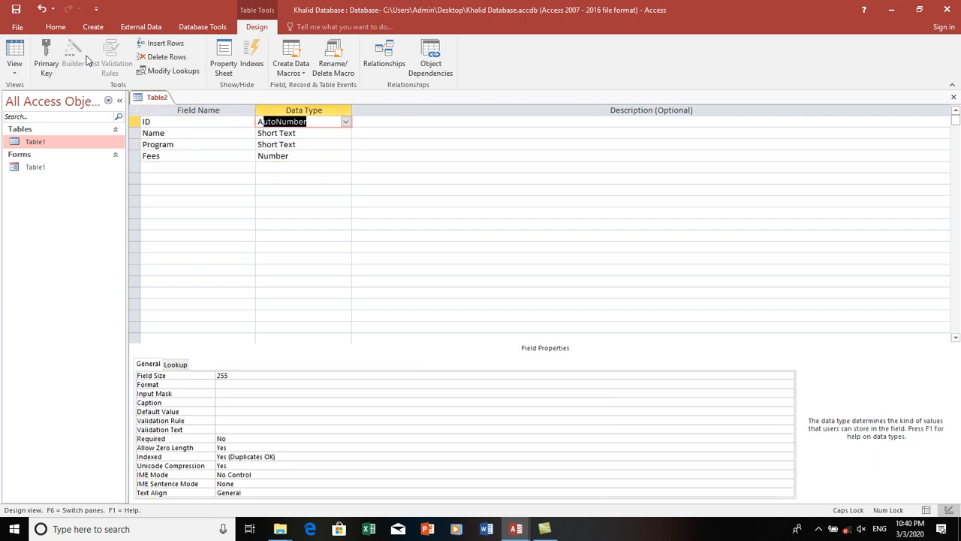
- Close the new table, saving it as Table2 without a primary key
click(953, 97)
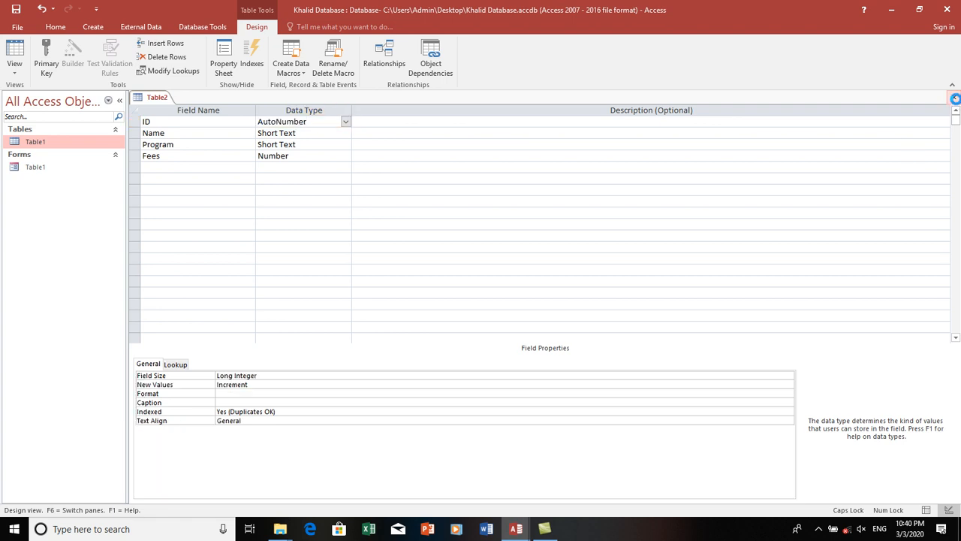
click(442, 298)
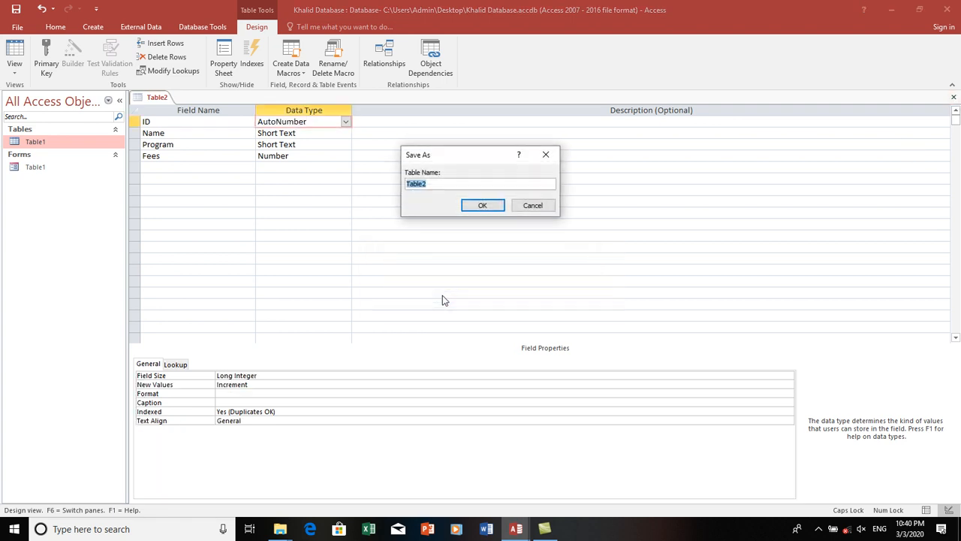
key(Return)
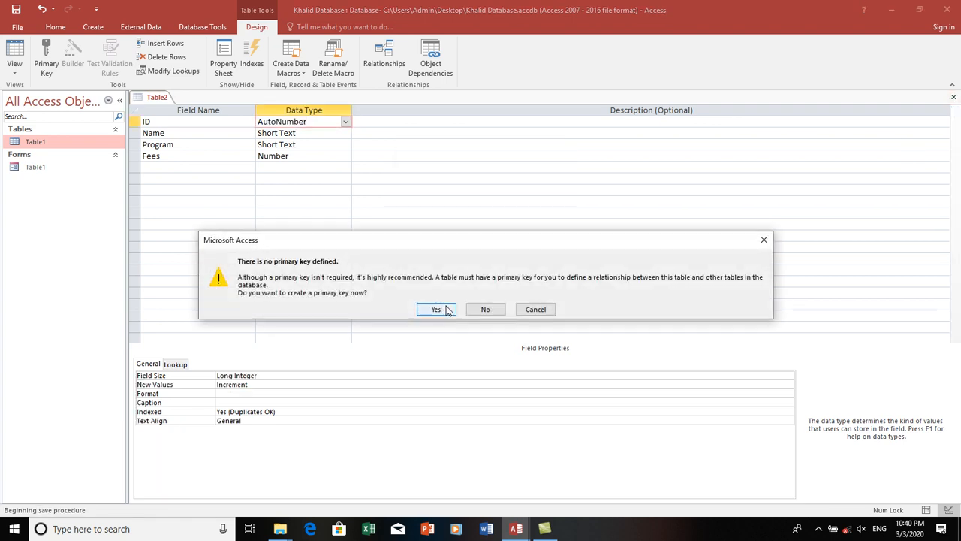
click(482, 309)
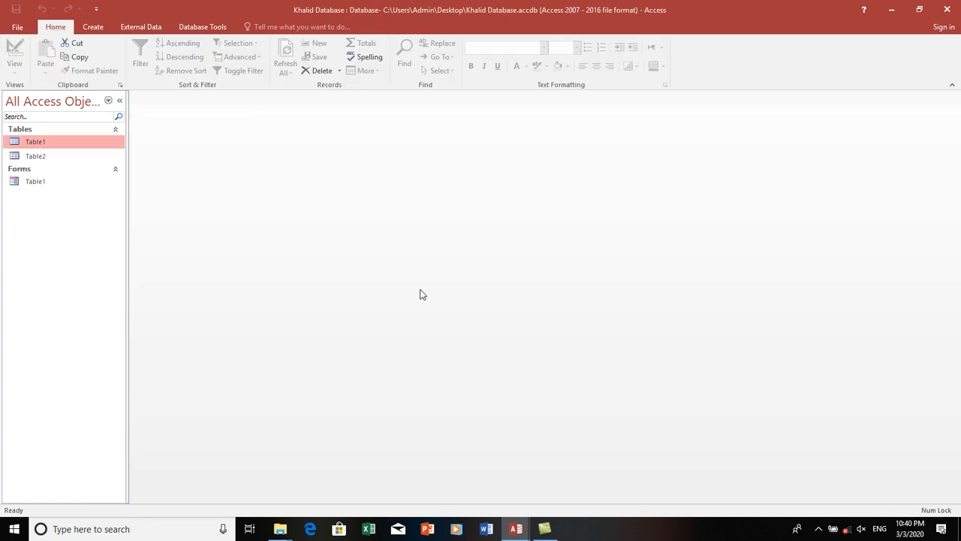
- Start a new form with the Form Wizard, include all fields of Table2 and proceed to the layout choice
click(95, 28)
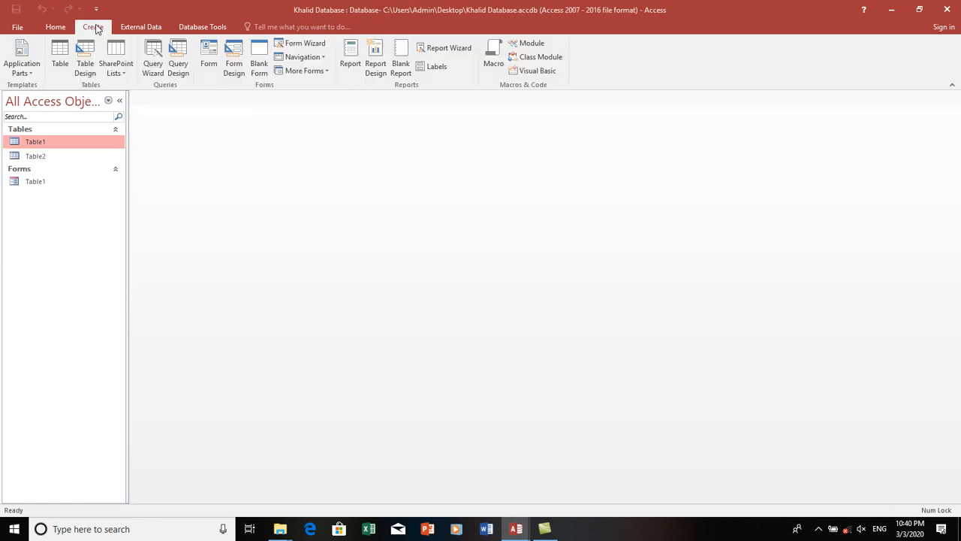
click(294, 43)
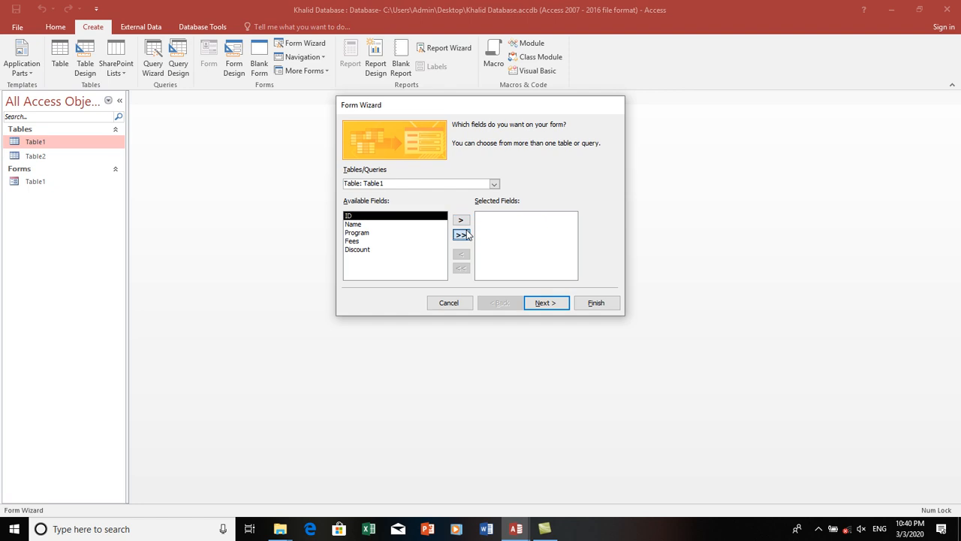
click(494, 183)
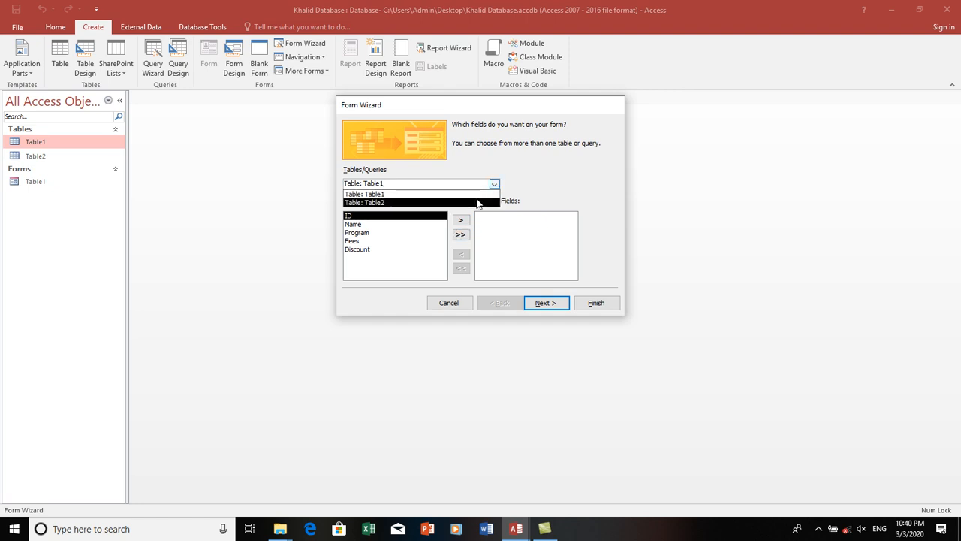
click(479, 201)
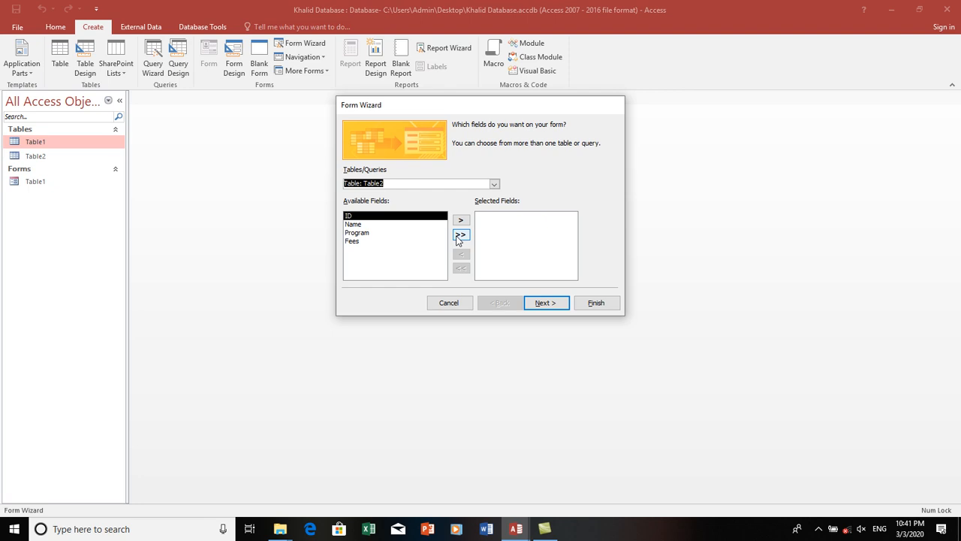
click(461, 236)
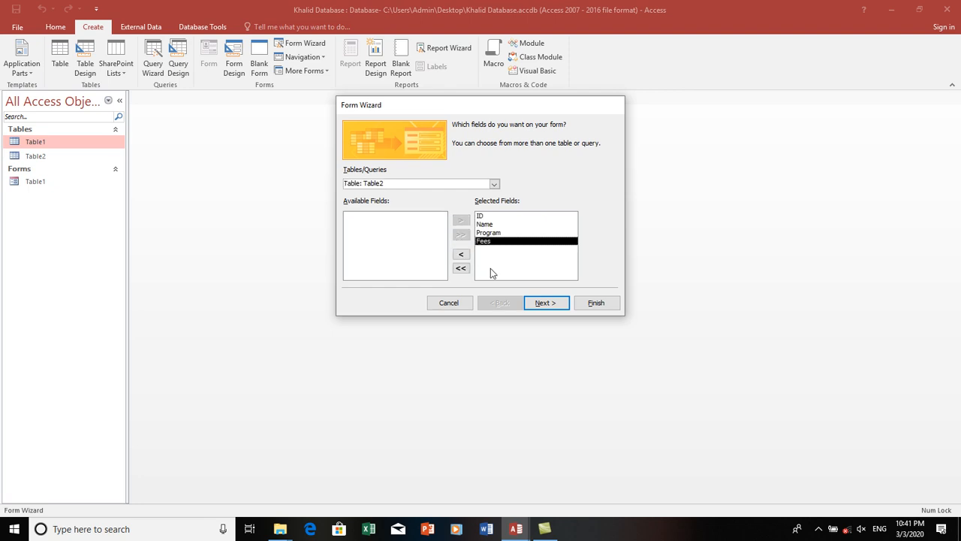
click(542, 303)
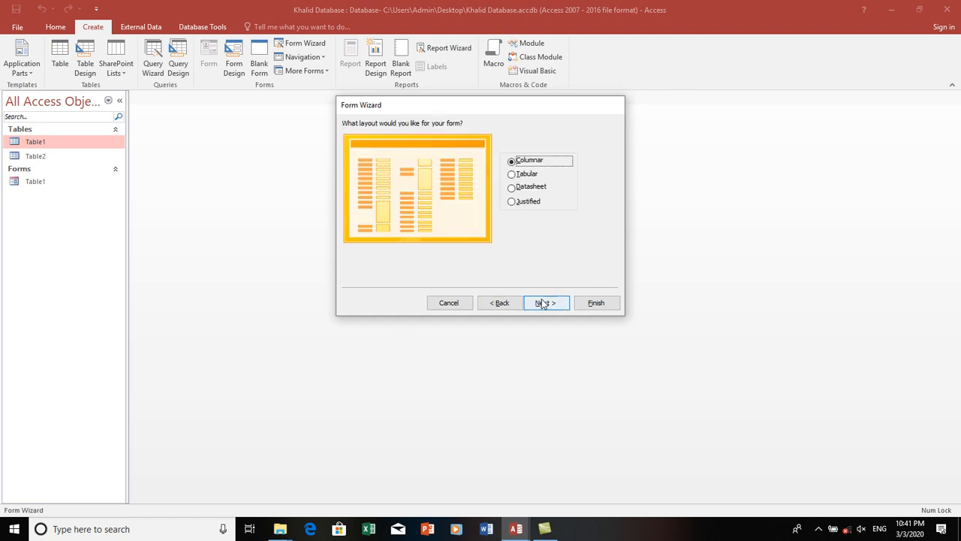
- Finish the Form Wizard with the columnar layout for Table2 and open the new form in Design View
click(543, 303)
click(590, 307)
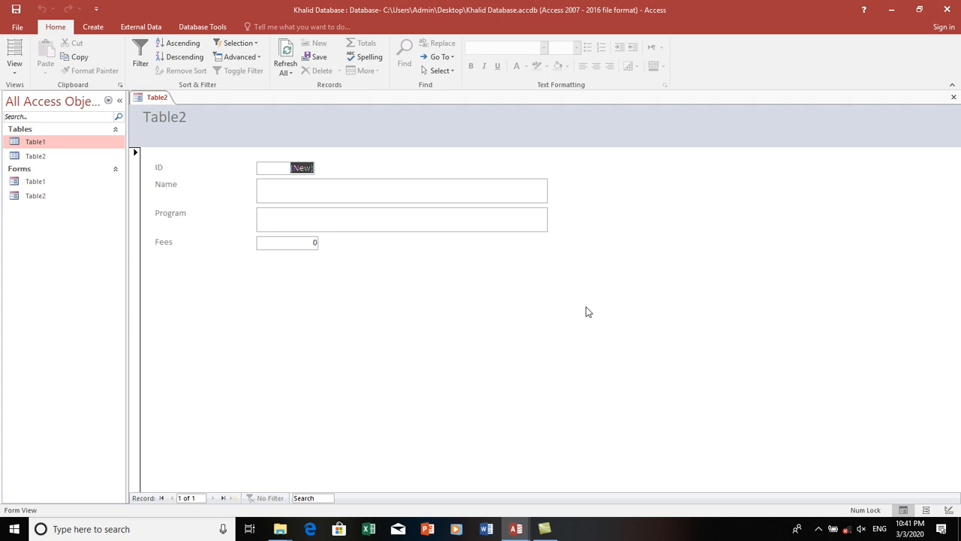
right_click(587, 308)
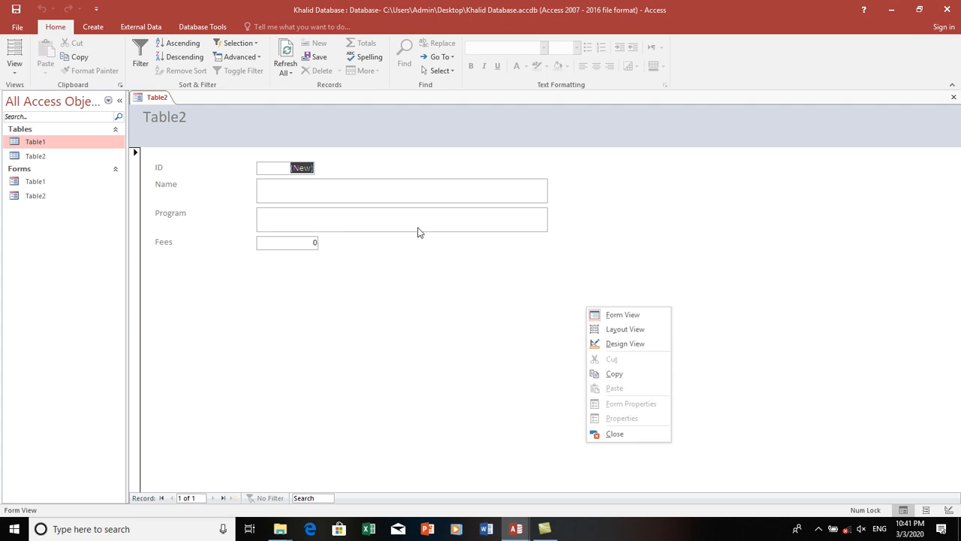
click(613, 343)
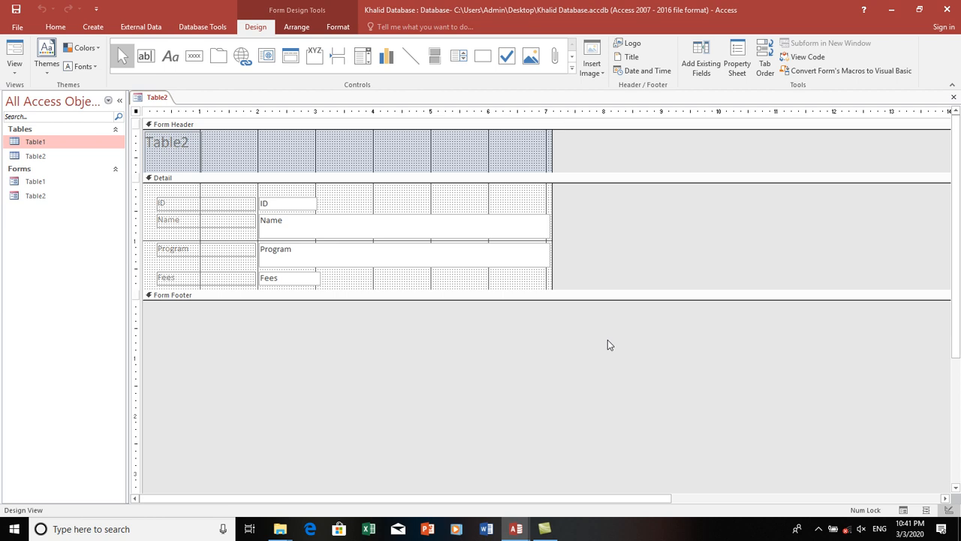
- Delete the title and collapse the form header, and make all Detail labels and fields bold, black and 12-point
click(199, 158)
key(Delete)
drag(198, 174, 368, 276)
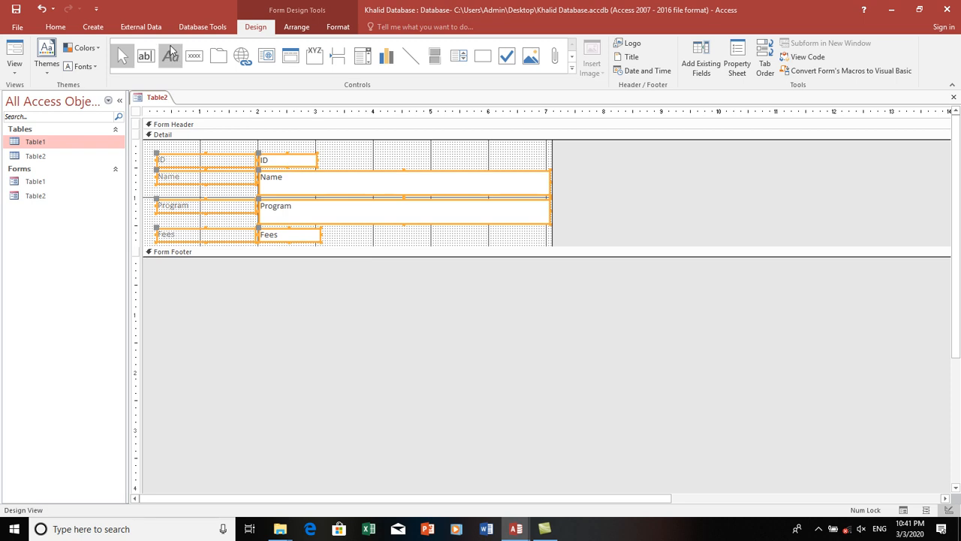
click(56, 27)
click(471, 66)
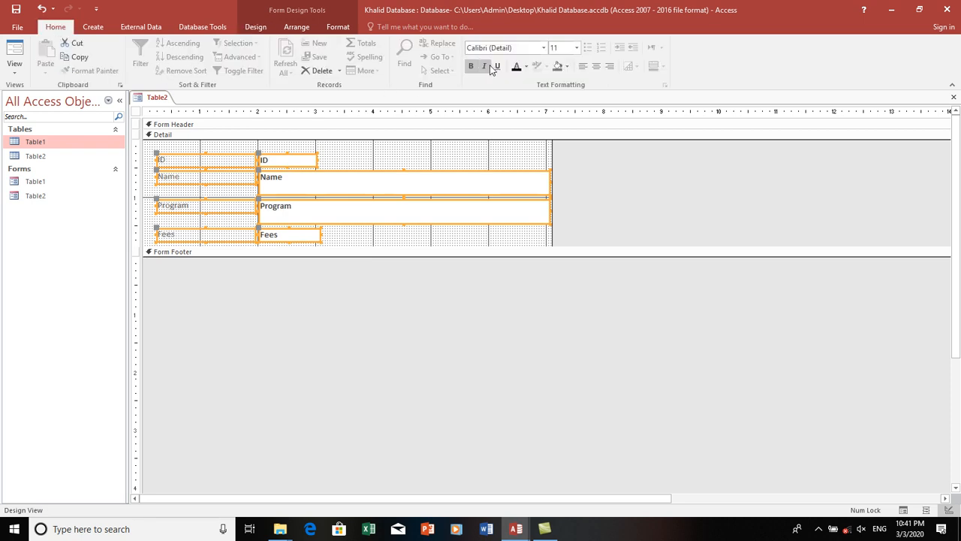
click(576, 48)
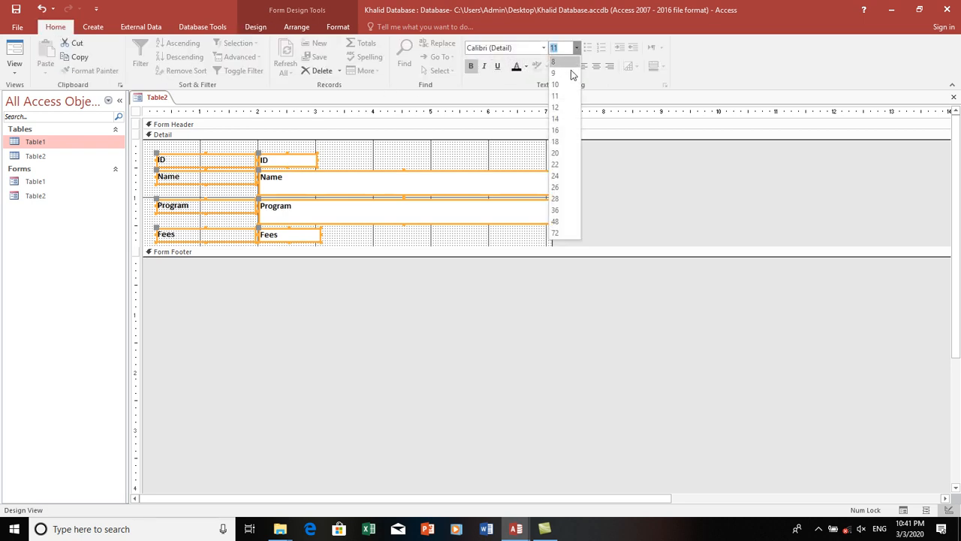
click(563, 107)
- Set the form's Pop Up property to Yes
right_click(425, 277)
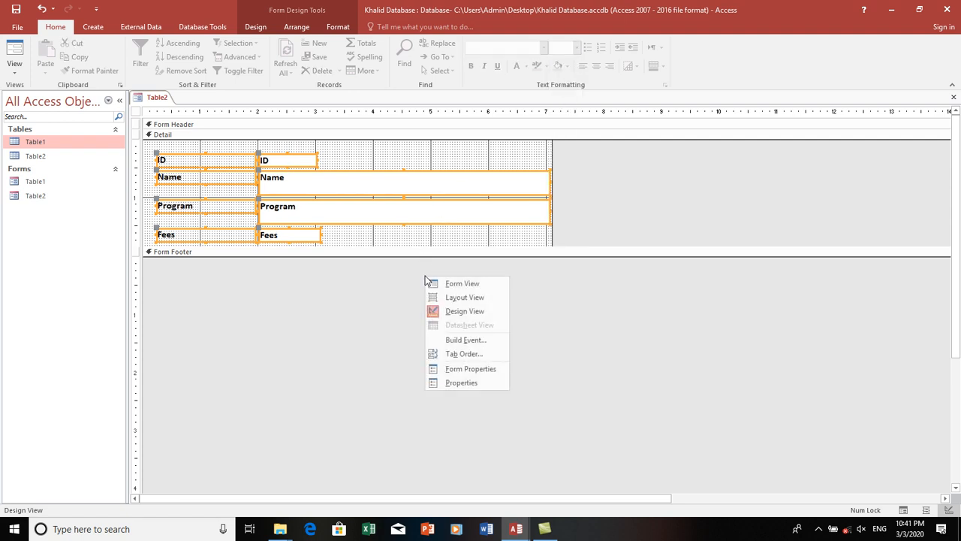
click(458, 384)
click(895, 150)
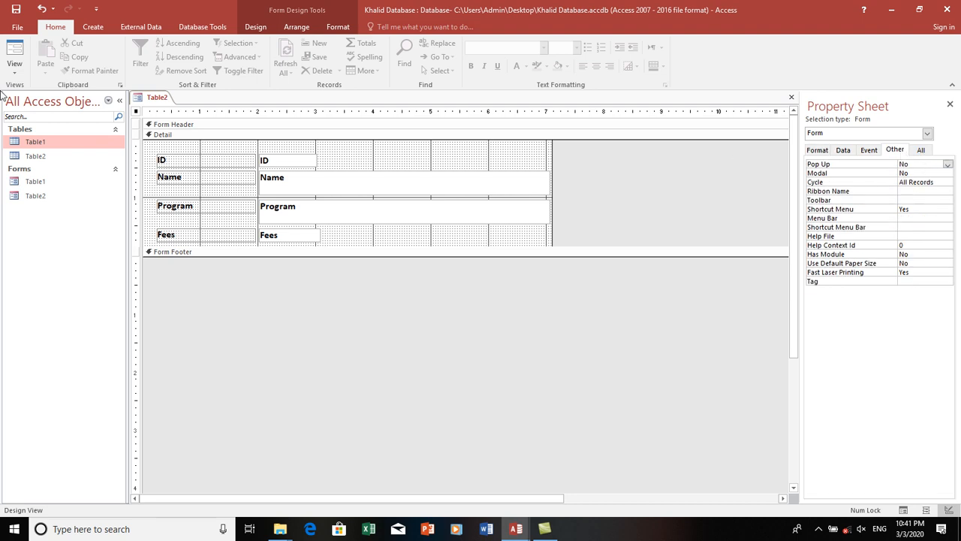
click(14, 67)
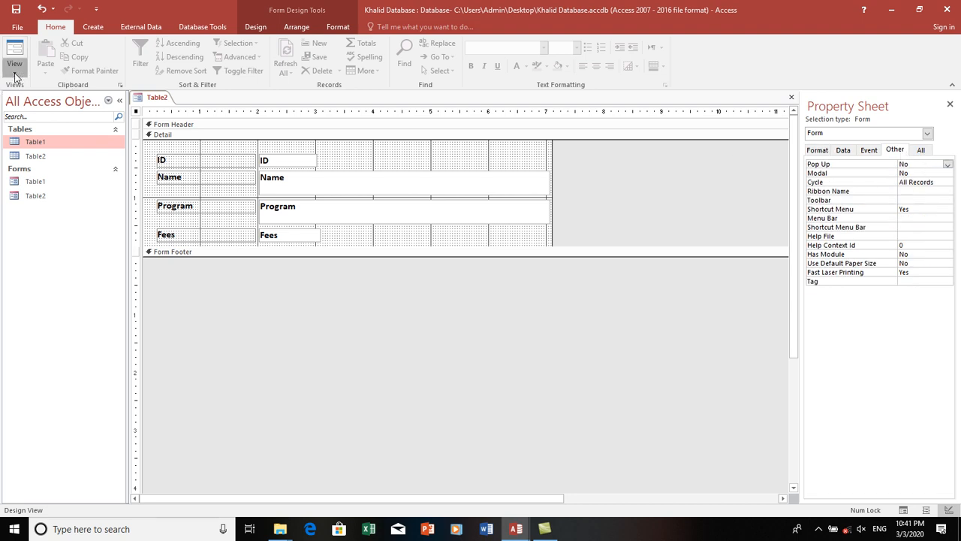
click(947, 164)
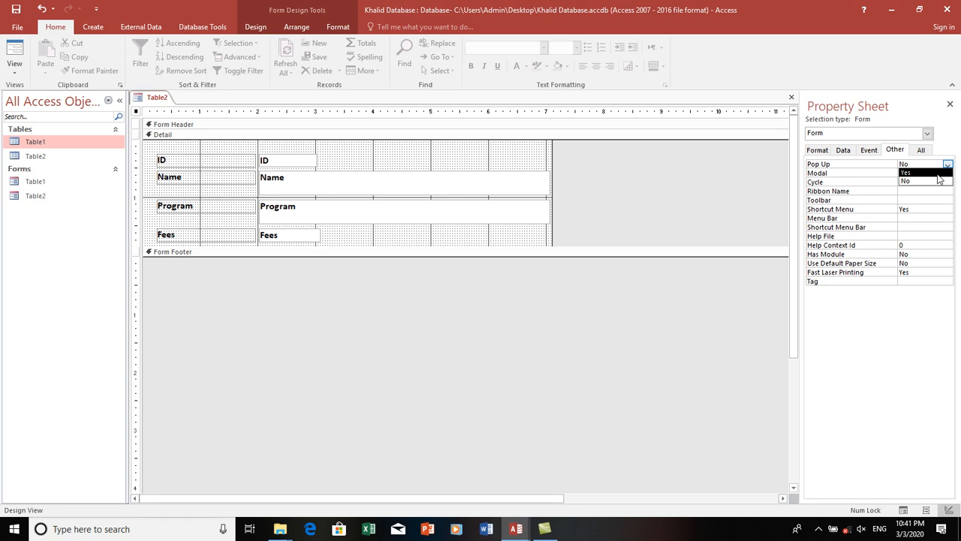
click(937, 172)
- Give the form an On Load event procedure containing DoCmd.Maximize and return to the form design
click(871, 150)
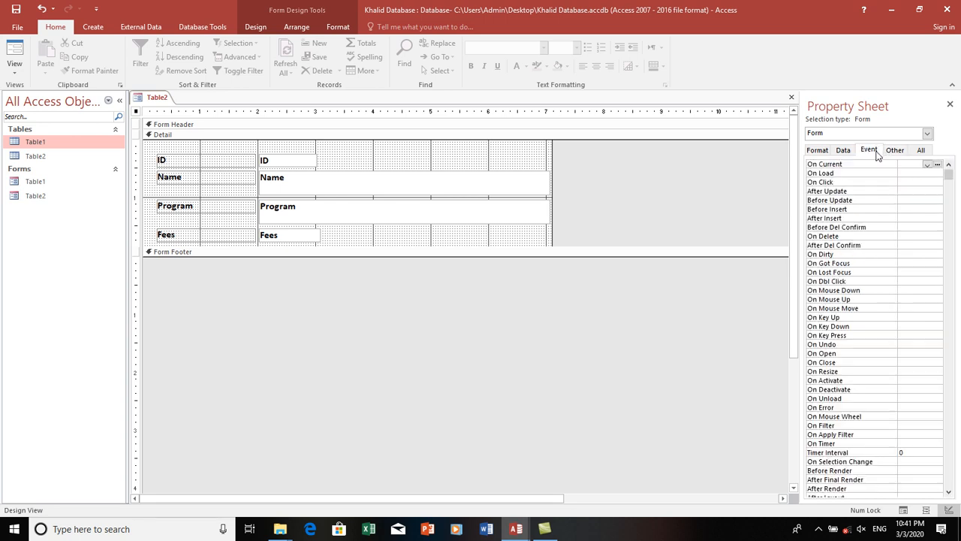
click(924, 172)
click(928, 173)
click(922, 181)
click(937, 173)
text(Docmd.Maximize)
key(Return)
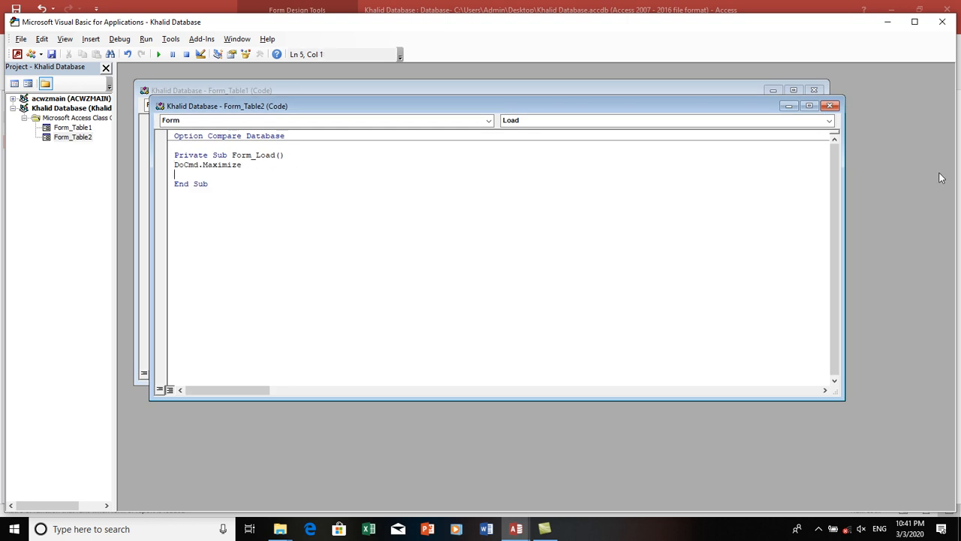
click(17, 55)
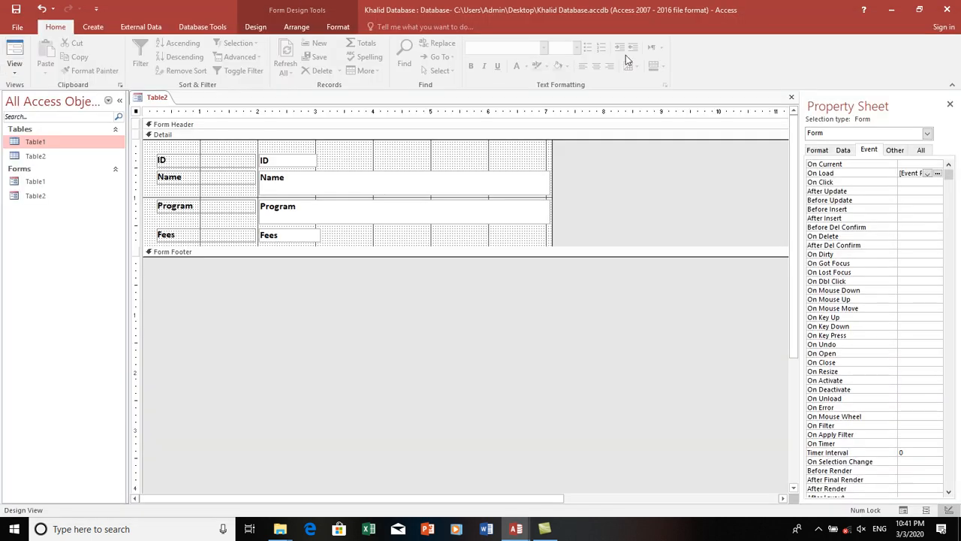
- Set the form's Auto Resize, Fit to Screen, Record Selectors and Navigation Buttons properties to No
click(817, 150)
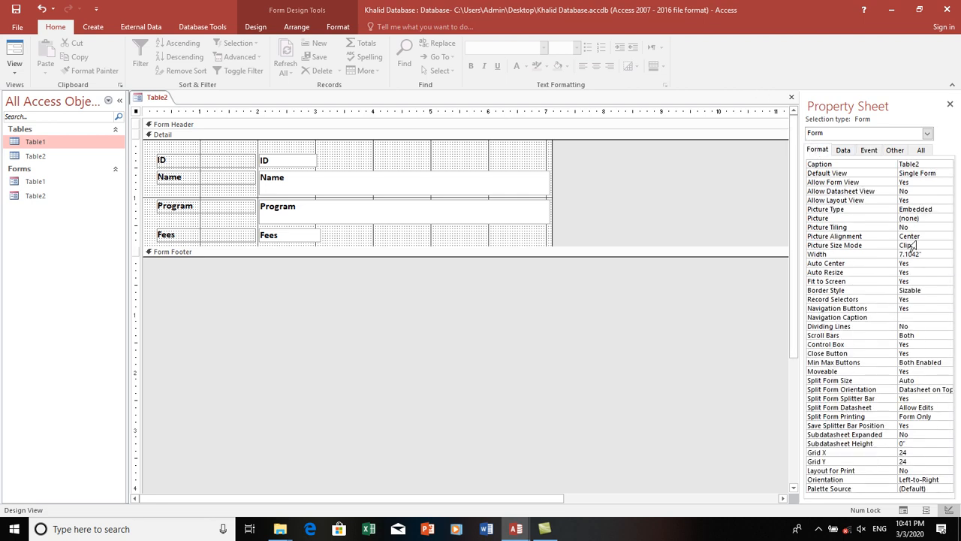
click(917, 281)
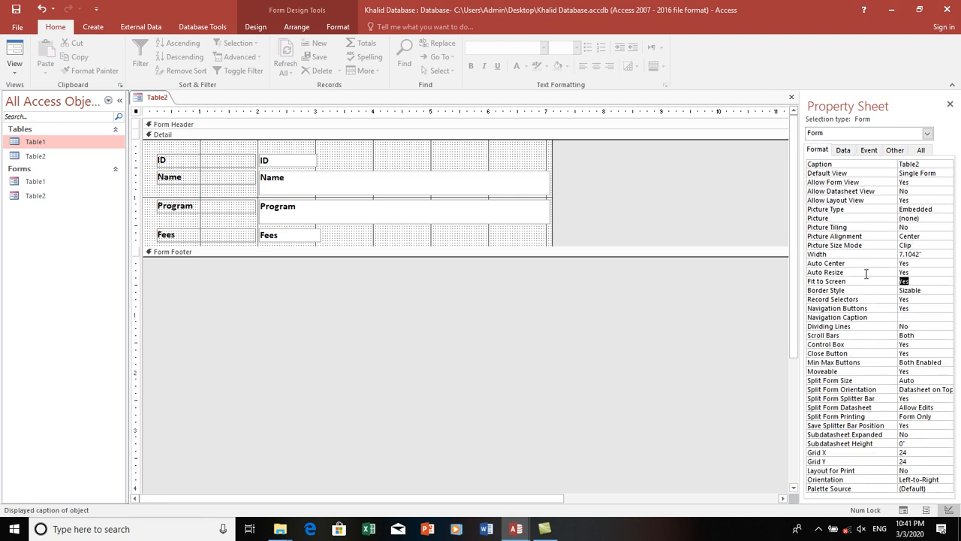
text(n)
key(Return)
key(Return)
text(n)
key(Return)
text(n)
key(Return)
- Set Control Box, Close Button, Split Form Splitter Bar and Save Splitter Bar Position to No, and close the form's properties
key(Return)
key(Return)
key(Return)
text(n)
key(Return)
text(n)
key(Return)
key(Return)
key(Return)
key(Return)
key(Return)
text(n)
key(Return)
key(Return)
key(Return)
text(n)
key(Return)
key(Return)
key(Return)
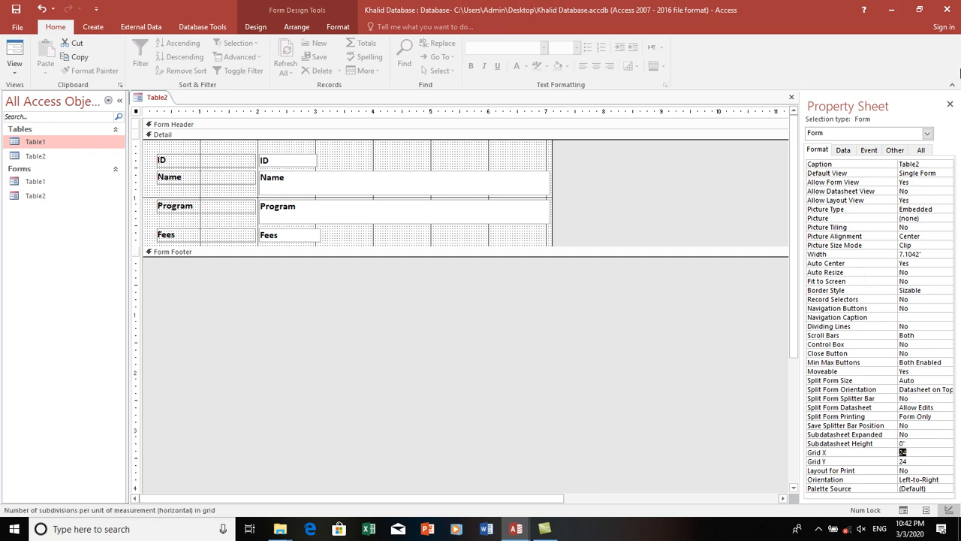
click(950, 104)
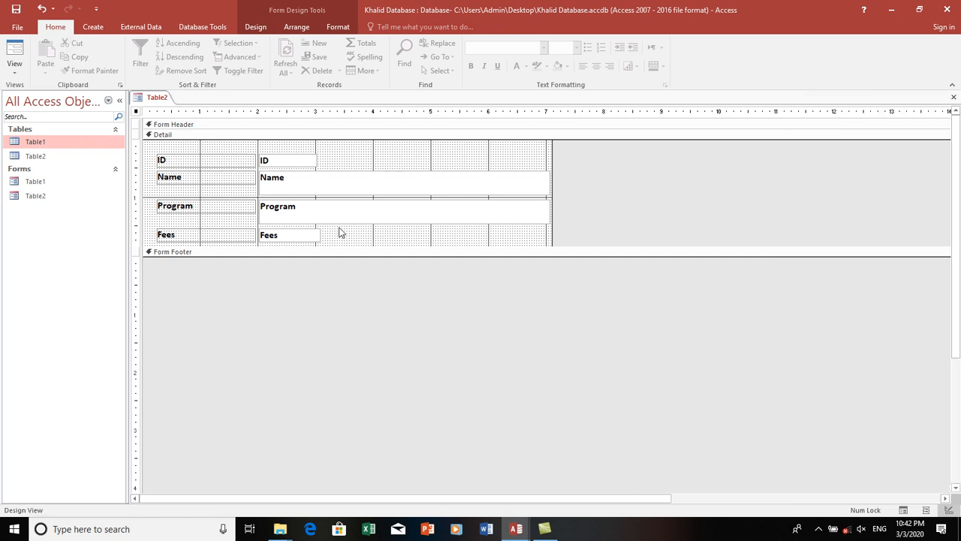
- Extend the Detail section to about 3.4 inches high and draw a text box about 2.5 inches wide below the Fees field
drag(363, 247, 370, 339)
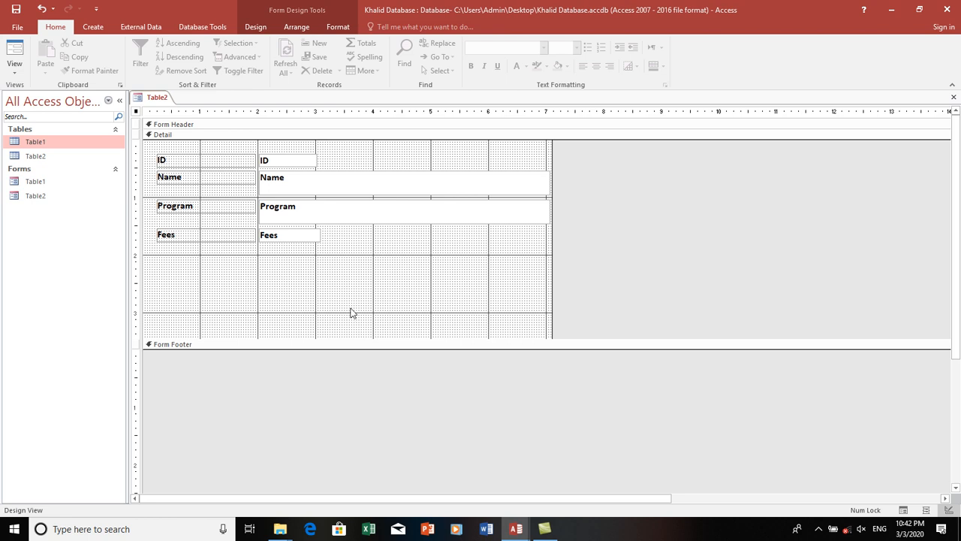
click(255, 27)
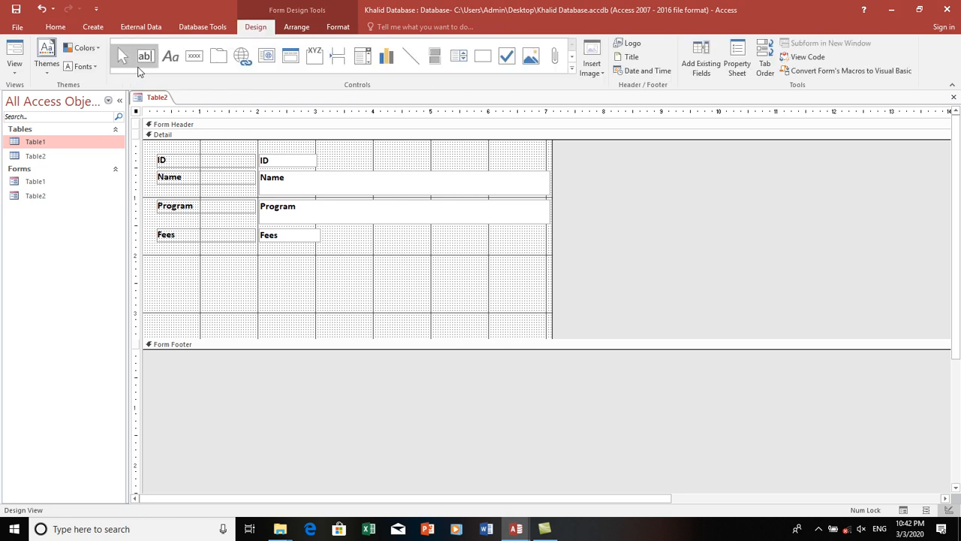
click(145, 58)
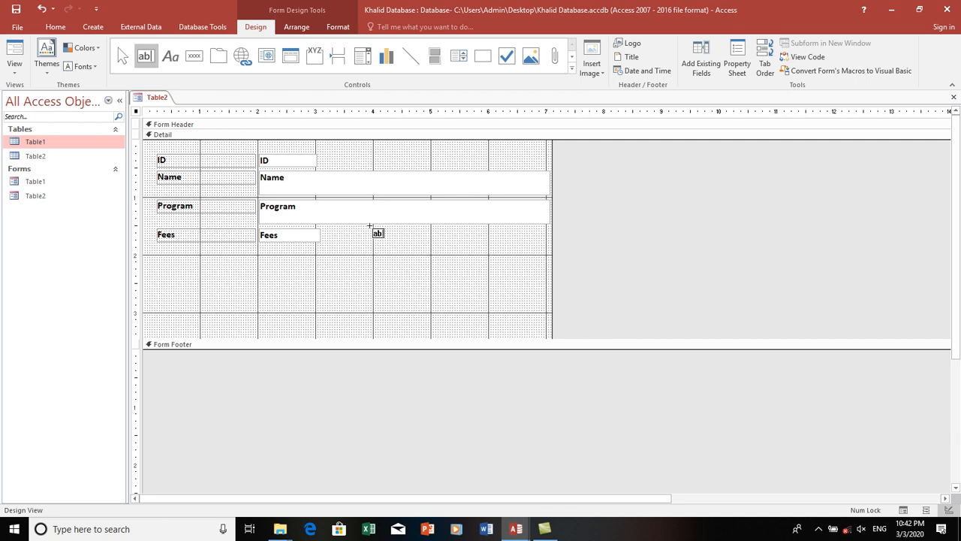
drag(368, 266, 513, 289)
- Start the new text box's expression with =iif([Program]="DEL",[Fees]-[Fees]*10/100,iif(
click(468, 283)
text(=ii)
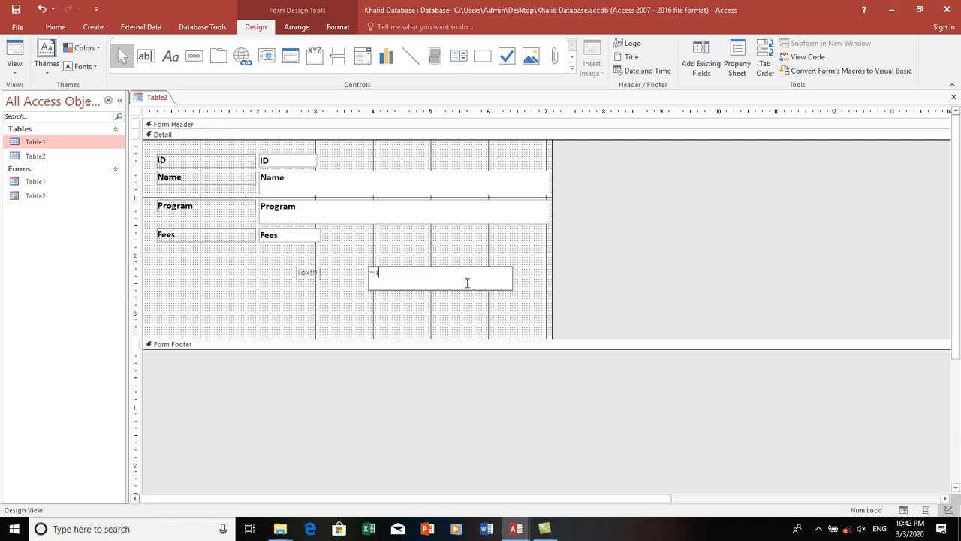
text(f([)
key(Caps_Lock)
text(P)
key(Caps_Lock)
text(rogram]=")
key(Caps_Lock)
text(DEL)
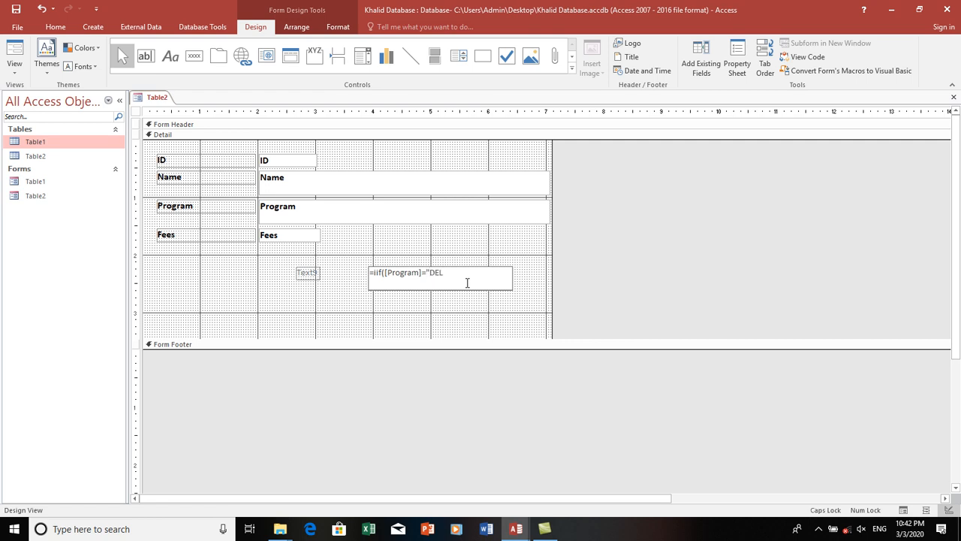
text(",[F)
key(Caps_Lock)
text(ees]-[)
key(Caps_Lock)
text(F)
key(Caps_Lock)
text(ees]*10)
text(/100,)
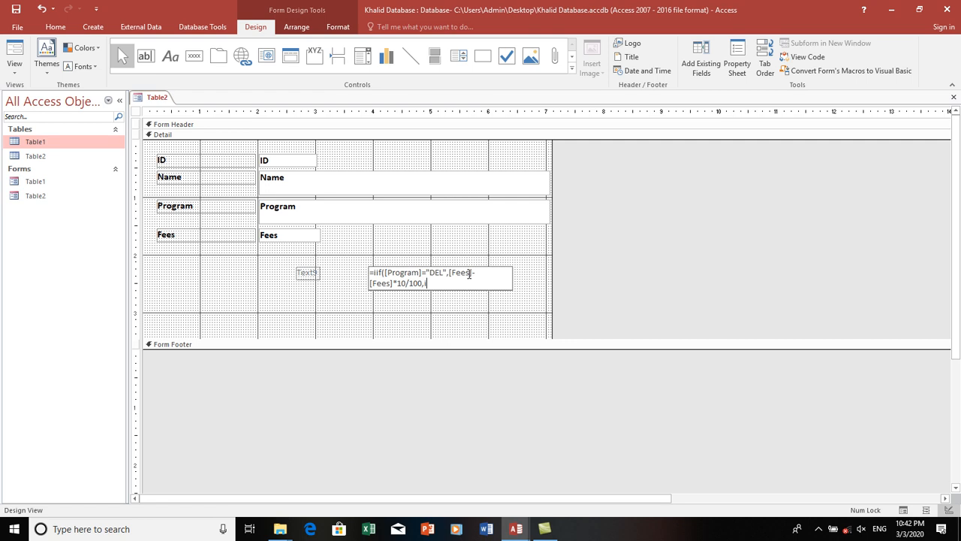
text(iif()
key(Caps_Lock)
text([CEL)
text(]=)
key(BackSpace)
key(BackSpace)
key(BackSpace)
key(BackSpace)
key(BackSpace)
key(BackSpace)
- Complete the expression with the nested condition [Program]="CEL" that deducts 20 percent of Fees from [Fees]
text(([P)
key(Caps_Lock)
text(rogram]=")
key(Caps_Lock)
text(CEL)
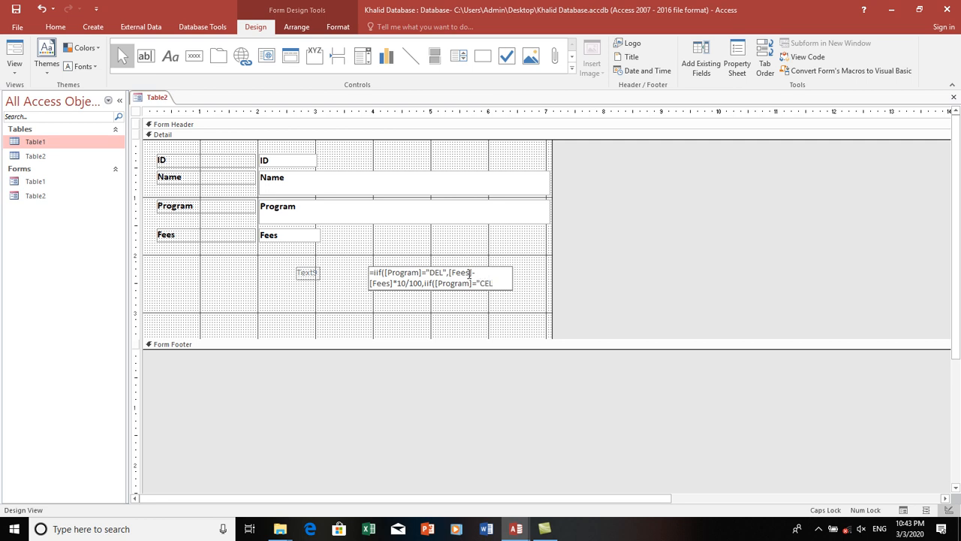
text(",[)
key(Caps_Lock)
key(Caps_Lock)
text(F)
key(Caps_Lock)
text(es]-[)
key(Caps_Lock)
text(F)
key(Caps_Lock)
text(es)
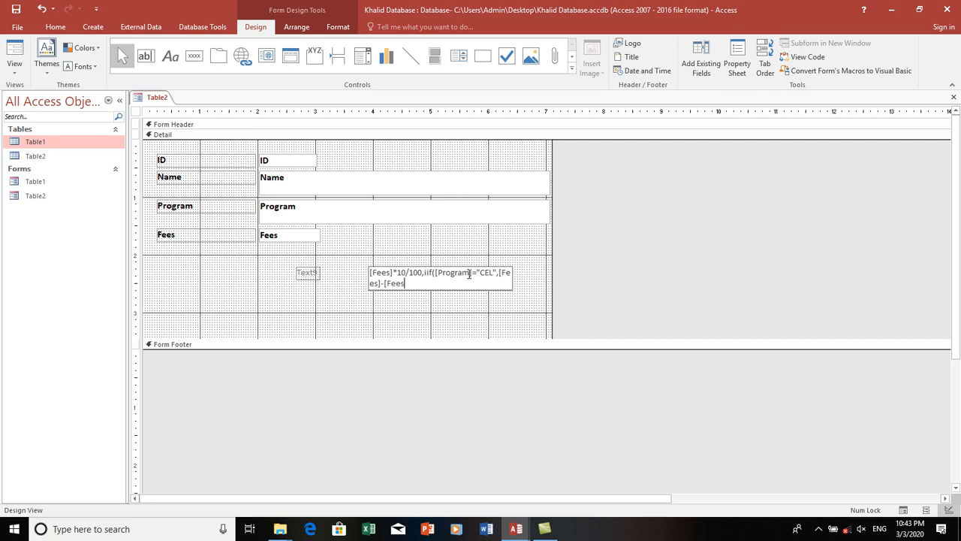
text(])
text(20/10)
key(Return)
- Delete the calculated text box's attached label and draw a new label beside the box reading "Total OF Discount"
click(306, 273)
click(308, 274)
key(Delete)
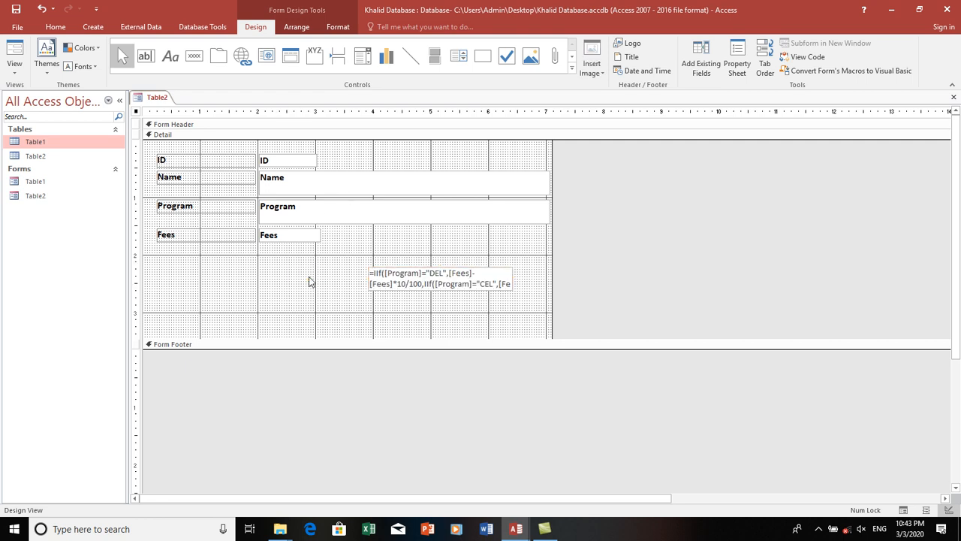
click(179, 66)
drag(242, 267, 368, 294)
text(Total OF Discount)
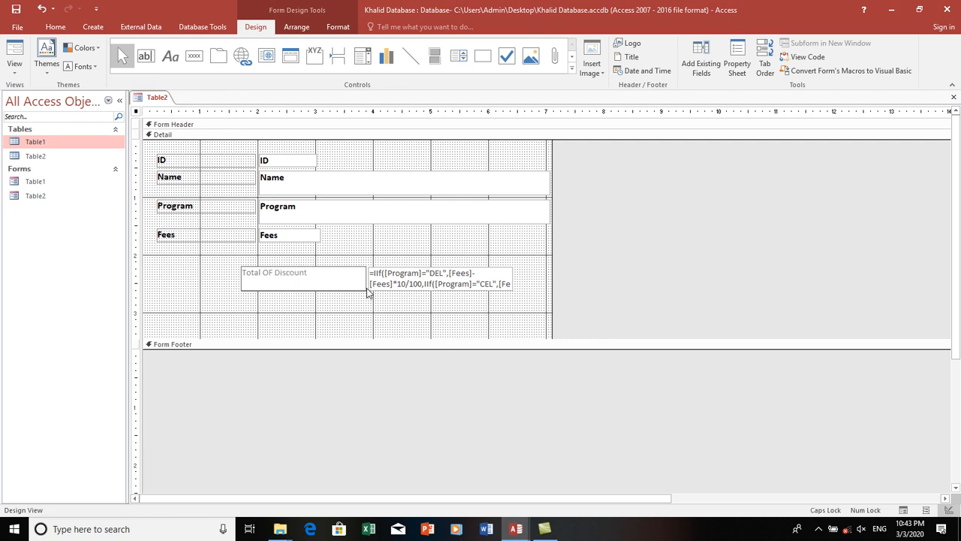
- Change the new label's text to "Total OF Net Fee"
key(BackSpace)
key(BackSpace)
key(BackSpace)
key(BackSpace)
key(BackSpace)
key(BackSpace)
key(BackSpace)
key(BackSpace)
key(BackSpace)
text(Net Fees)
key(BackSpace)
click(365, 295)
- Make the Total OF Net Fee label and its text box bold, black, centred and 12-point, and show the form in Form View
click(57, 27)
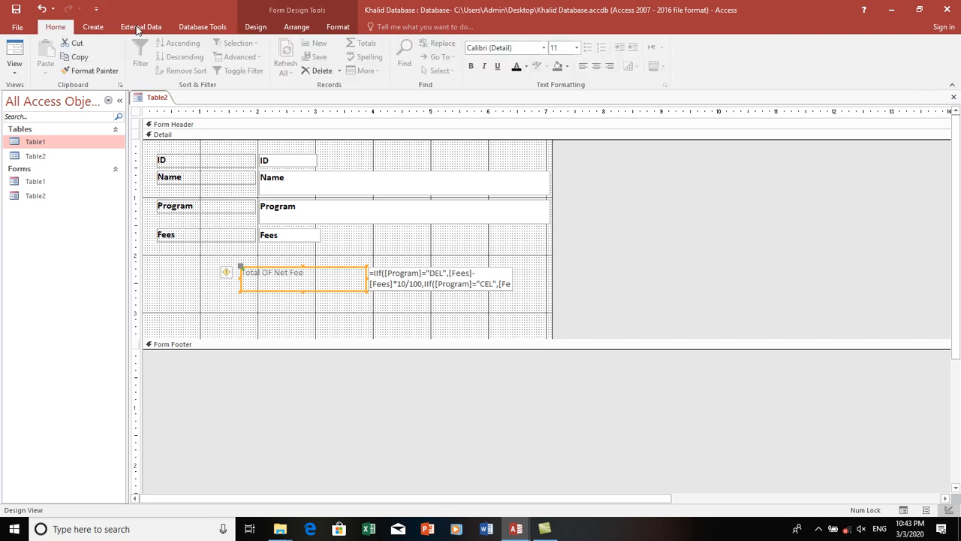
click(472, 67)
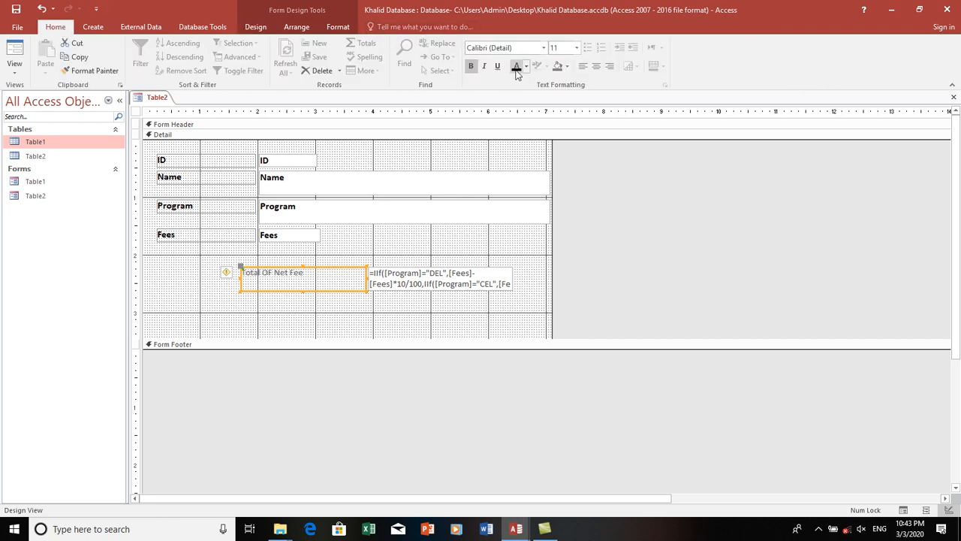
drag(217, 254, 533, 319)
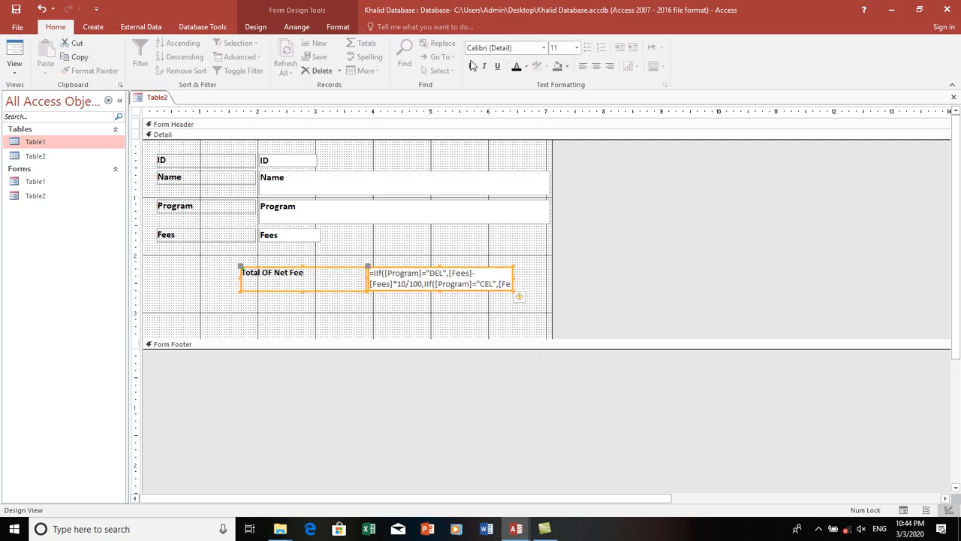
click(471, 66)
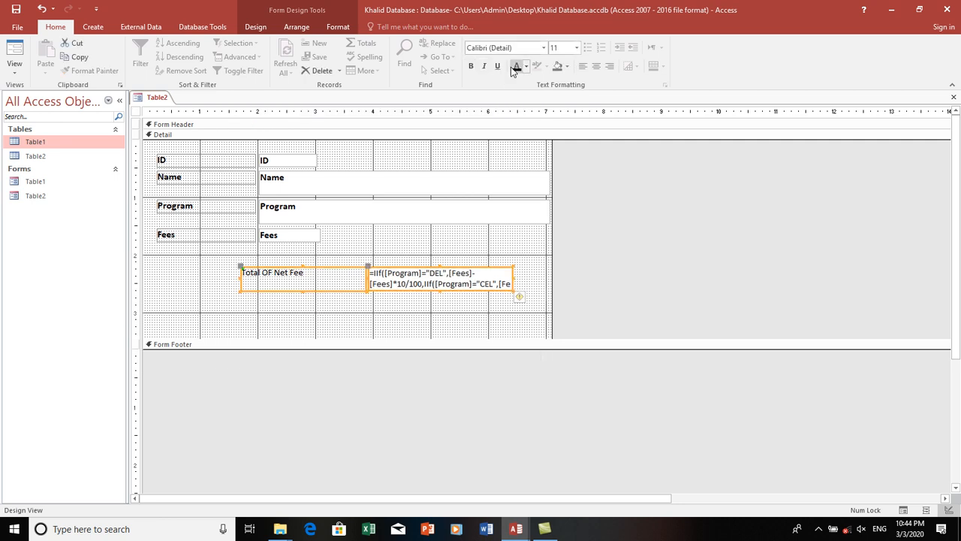
click(576, 47)
click(556, 107)
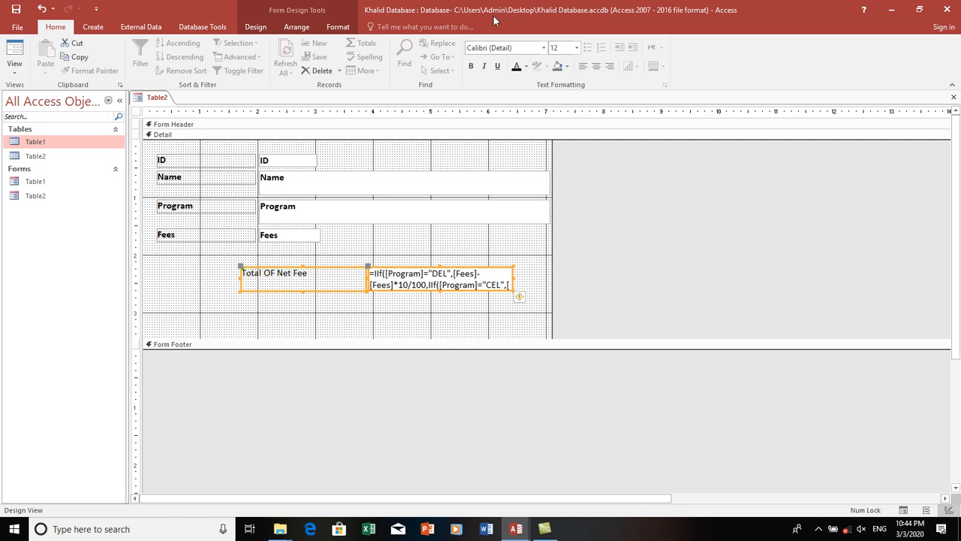
click(597, 68)
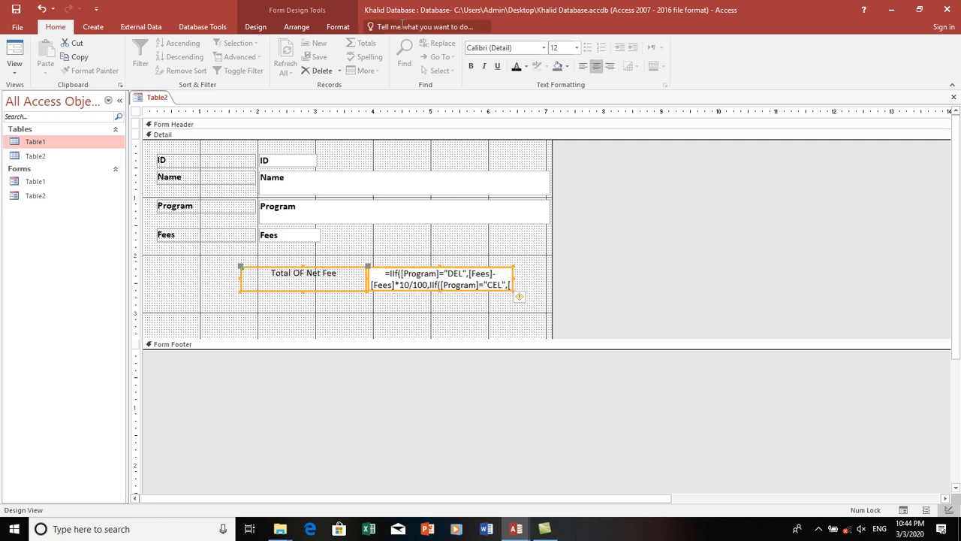
click(473, 66)
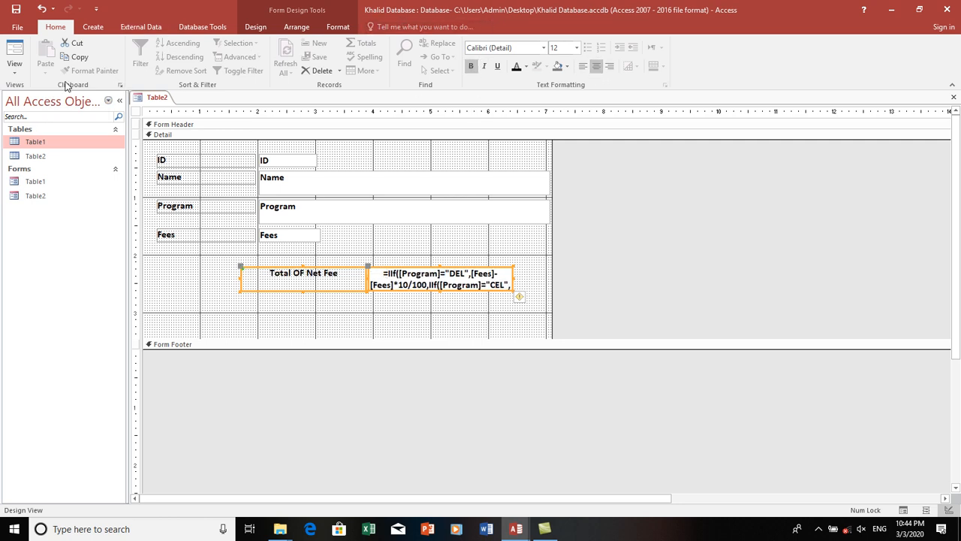
click(14, 66)
click(33, 92)
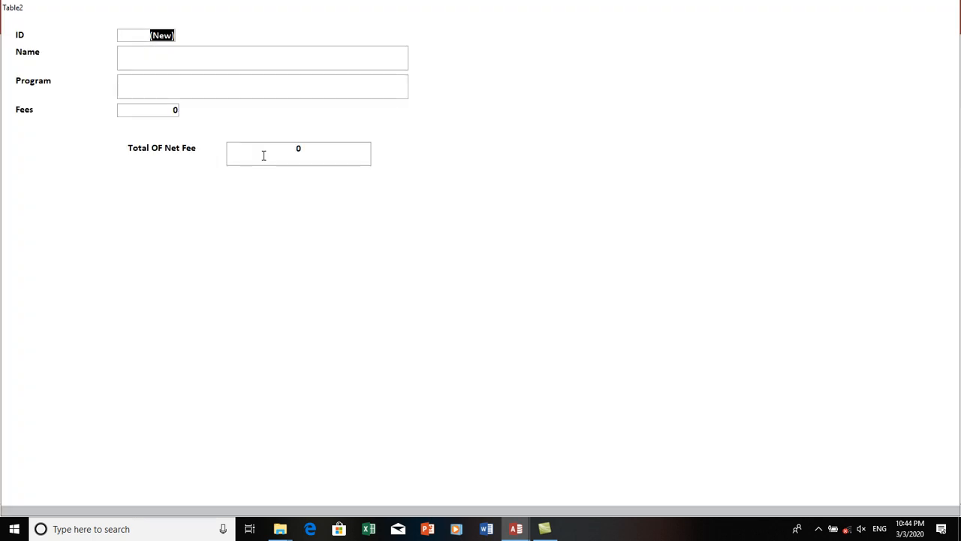
- Enter the first Table2 record with a student's name, program DEL and fees 20000, and advance to a new record
click(171, 63)
text(Nambiullah)
key(Tab)
text(DEL)
key(Tab)
text(20000)
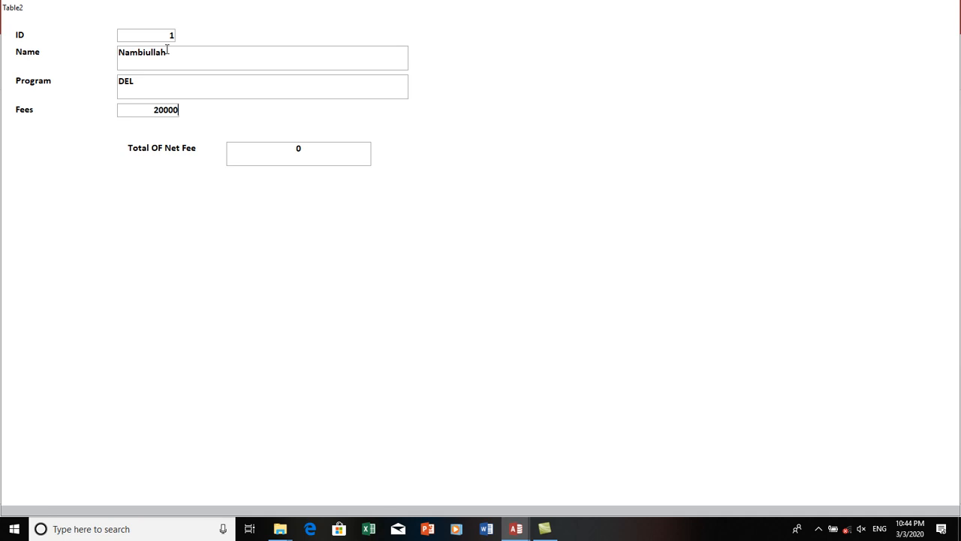
click(189, 64)
click(148, 108)
scroll(149, 108, down, 1)
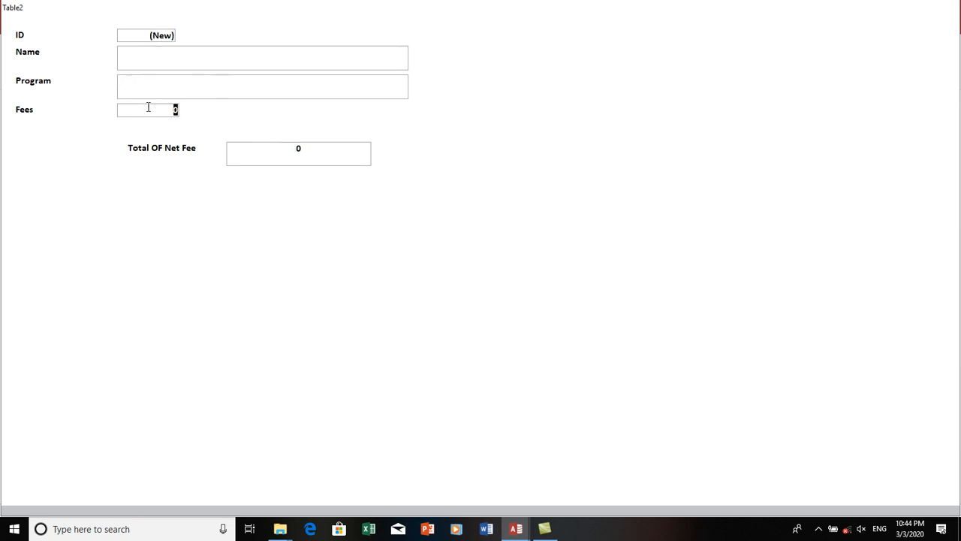
- Enter the second record with a student's name, program CEL and fees 21000, and advance to a new record
click(165, 54)
text(Fa)
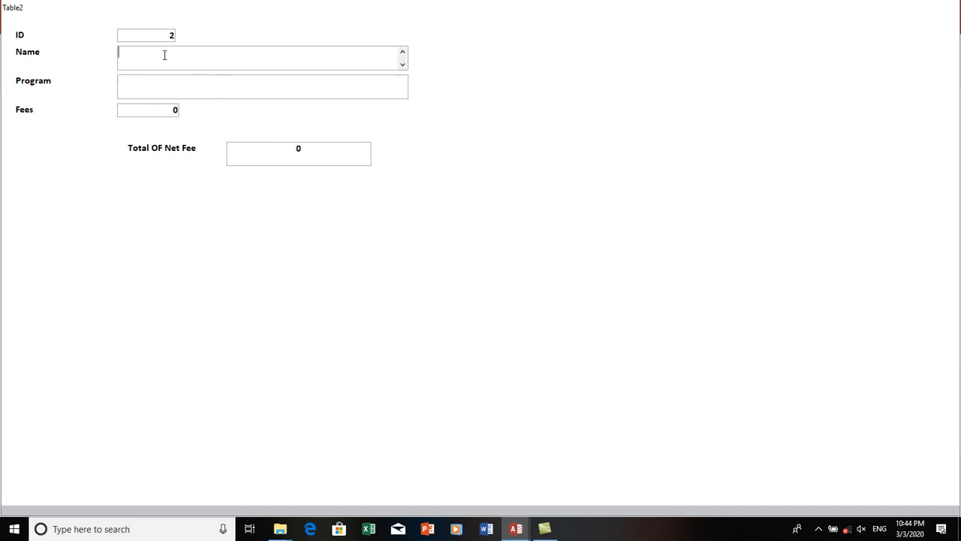
text(rida)
key(Tab)
text(CEL)
key(Tab)
text(2)
text(1000)
click(189, 49)
click(150, 110)
key(Tab)
- Enter the third record with a student's name, program DIT and fees 2000, and check its Total OF Net Fee
click(169, 54)
text(N)
text(ea)
key(BackSpace)
key(BackSpace)
key(BackSpace)
text(Nab)
key(Tab)
text(CS)
key(BackSpace)
key(BackSpace)
text(DIT)
key(Tab)
text(2000)
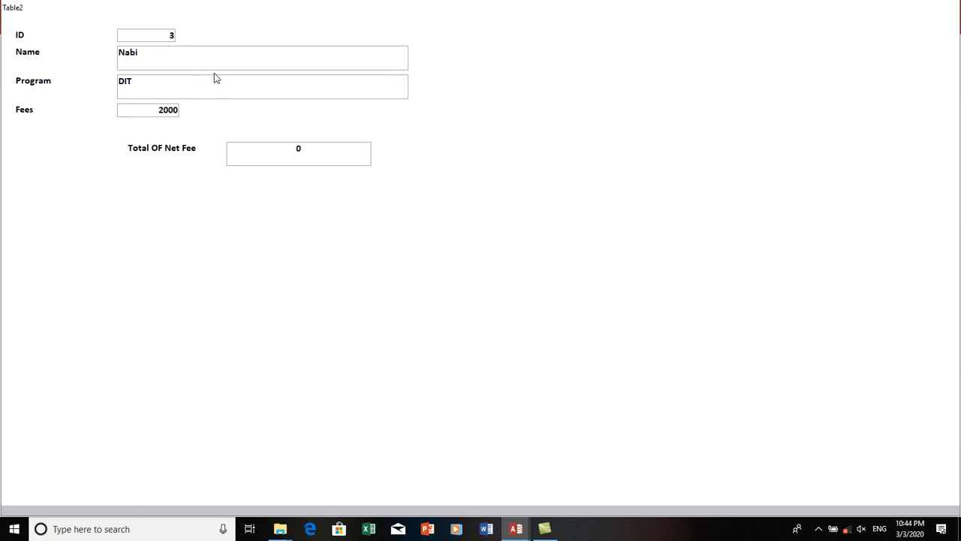
click(210, 62)
click(283, 151)
- Return the Table2 form to Design View and close it, saving the design changes
right_click(508, 194)
click(543, 227)
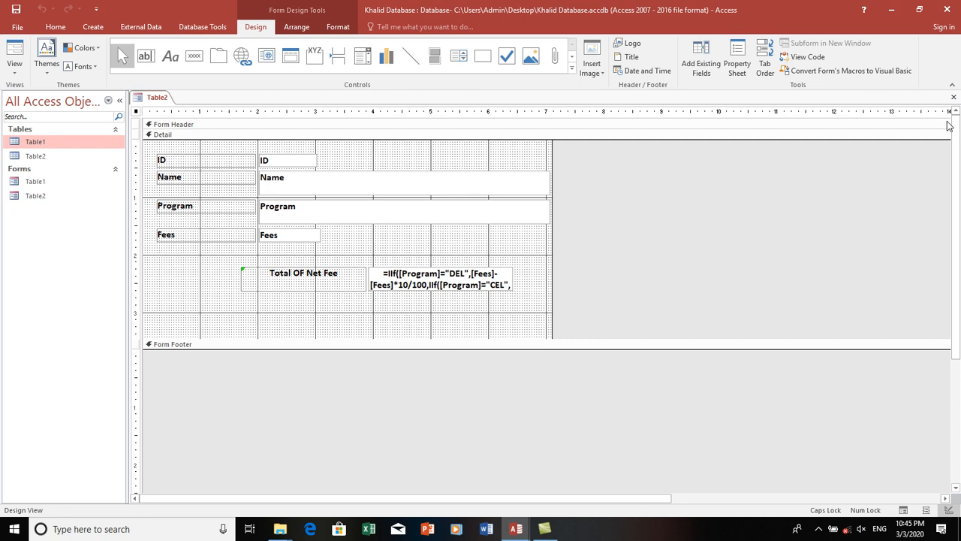
click(954, 99)
click(434, 299)
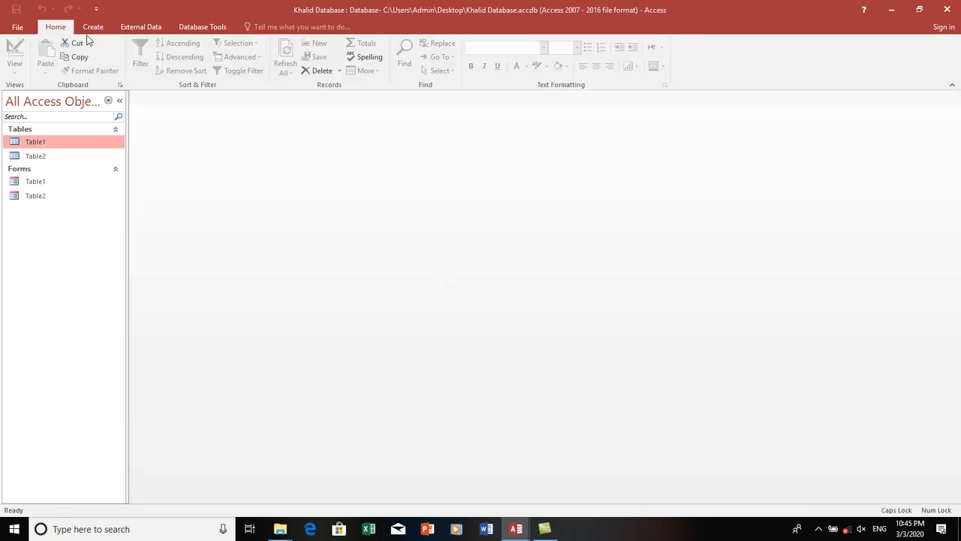
- Create a new table in Design View with the fields ID, Name, Program and Fees
click(94, 27)
click(90, 61)
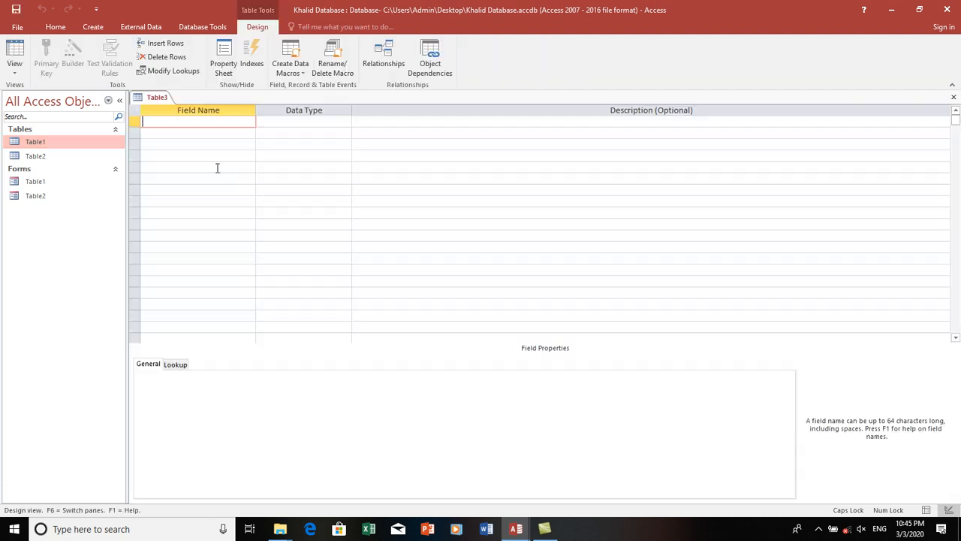
text(ID)
key(Down)
text(Name)
key(Down)
key(Return)
key(Caps_Lock)
text(P)
key(Caps_Lock)
text(rogram)
key(Down)
key(Caps_Lock)
text(F)
key(Caps_Lock)
text(ees)
key(Down)
- Add a fifth field named "Techer Percentage" below Fees in the new table
key(Caps_Lock)
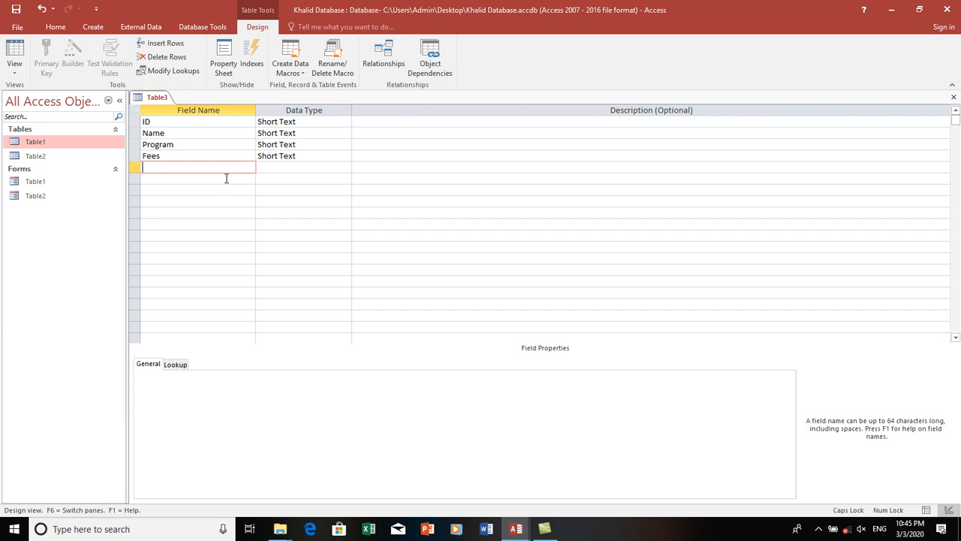
text(R)
key(Caps_Lock)
text(eache)
key(BackSpace)
key(BackSpace)
key(BackSpace)
key(BackSpace)
key(BackSpace)
key(BackSpace)
key(Caps_Lock)
text(T)
key(Caps_Lock)
text(echer)
key(Caps_Lock)
text(P)
key(Caps_Lock)
text(ercent)
key(BackSpace)
key(BackSpace)
key(BackSpace)
text(enta)
key(BackSpace)
key(BackSpace)
text(tage)
click(224, 180)
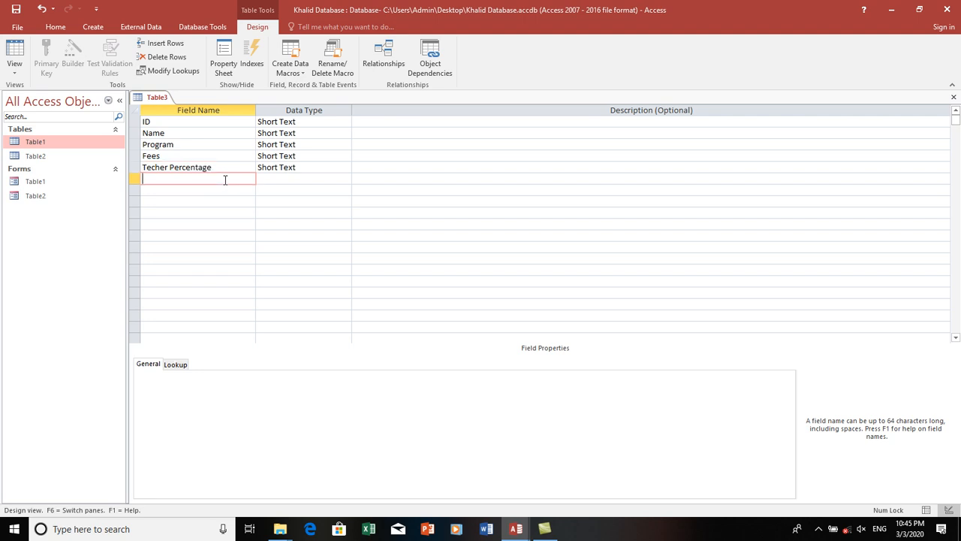
- Set the data type of Techer Percentage and Fees to Number and of ID to AutoNumber
key(Up)
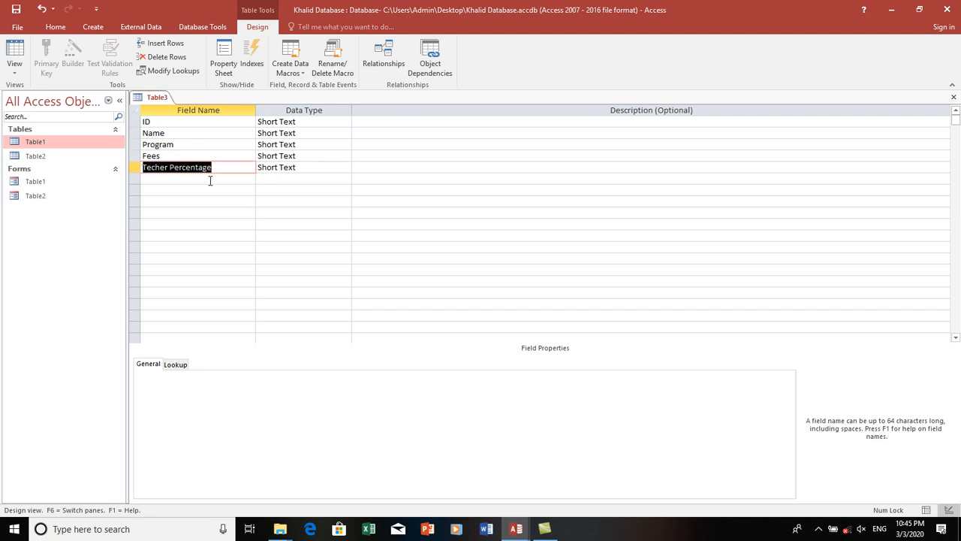
key(Tab)
text(n)
key(Up)
text(n)
key(Up)
key(Up)
key(Up)
text(a)
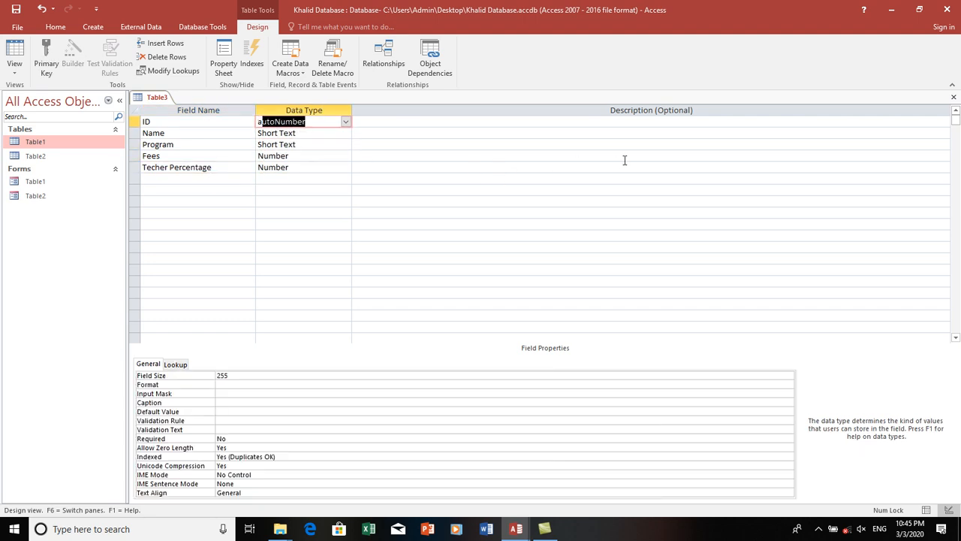
- Close the new table's design and save it under the name Table3
click(954, 99)
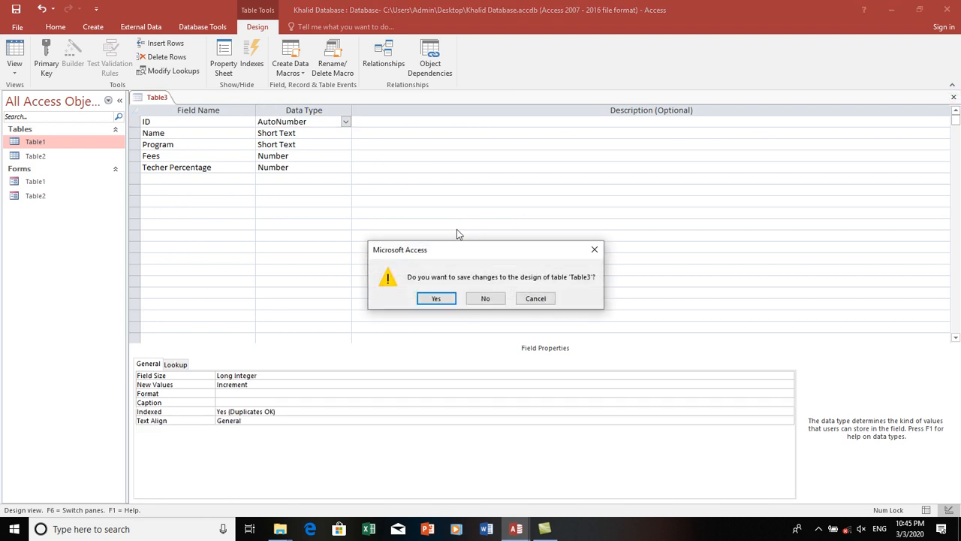
click(434, 298)
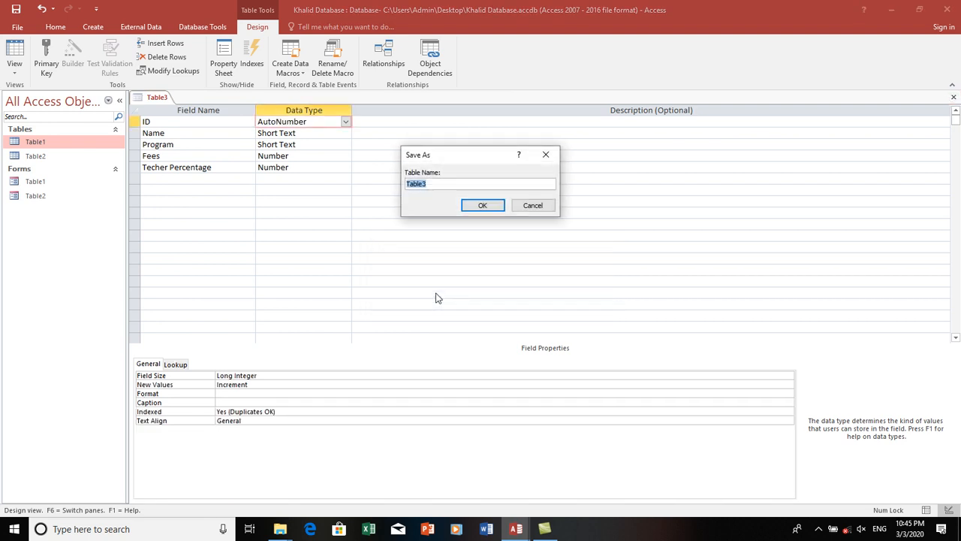
key(Return)
click(484, 309)
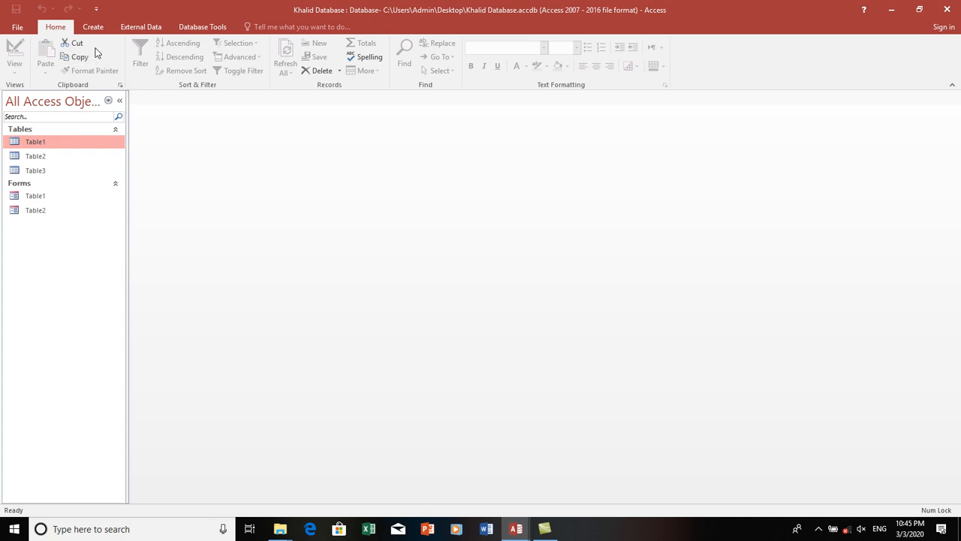
- Create a columnar form titled Table3 with the Form Wizard from all Table3 fields, opening it for design modification
click(94, 28)
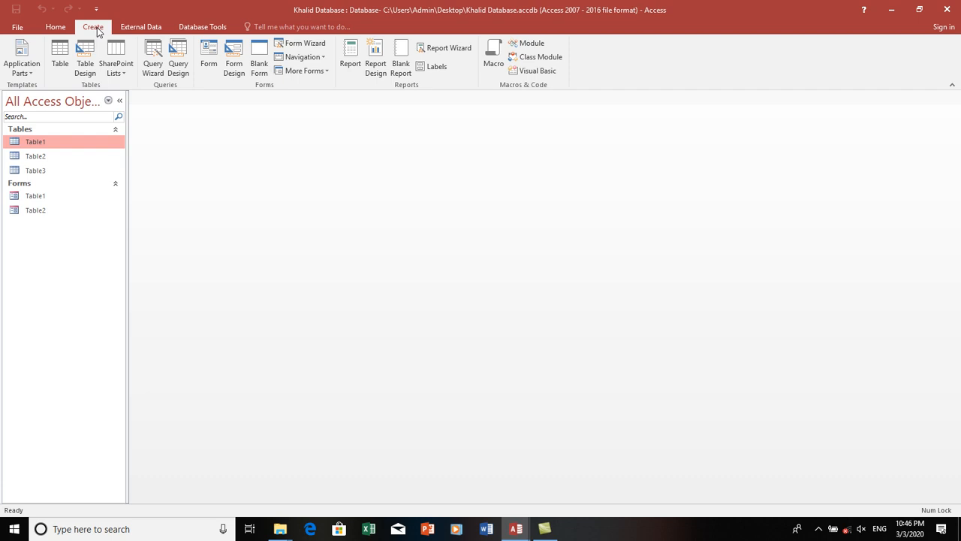
click(300, 44)
click(494, 184)
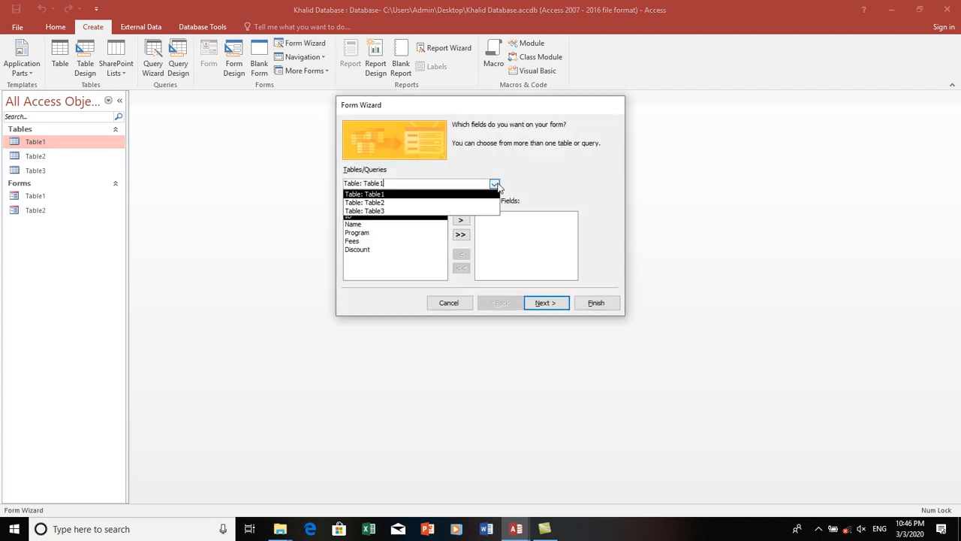
click(449, 211)
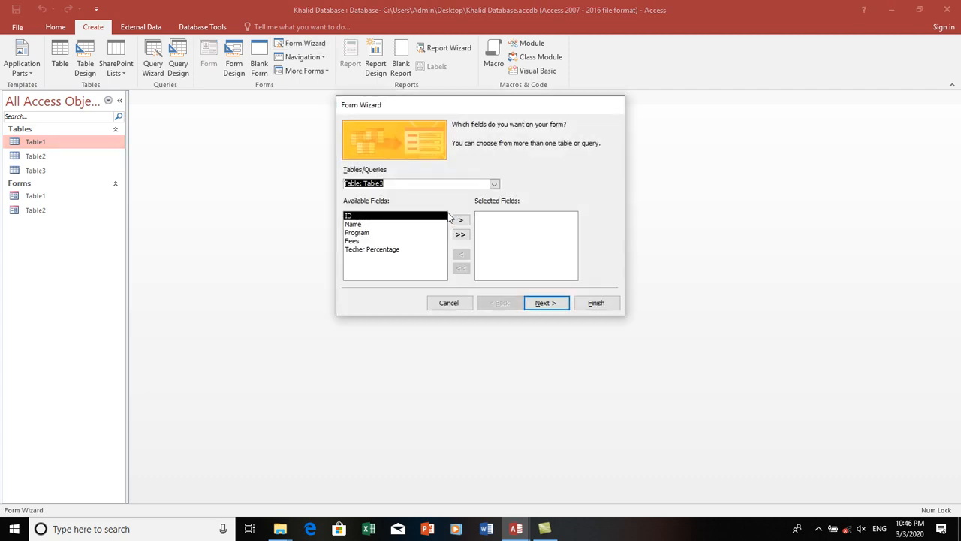
click(461, 234)
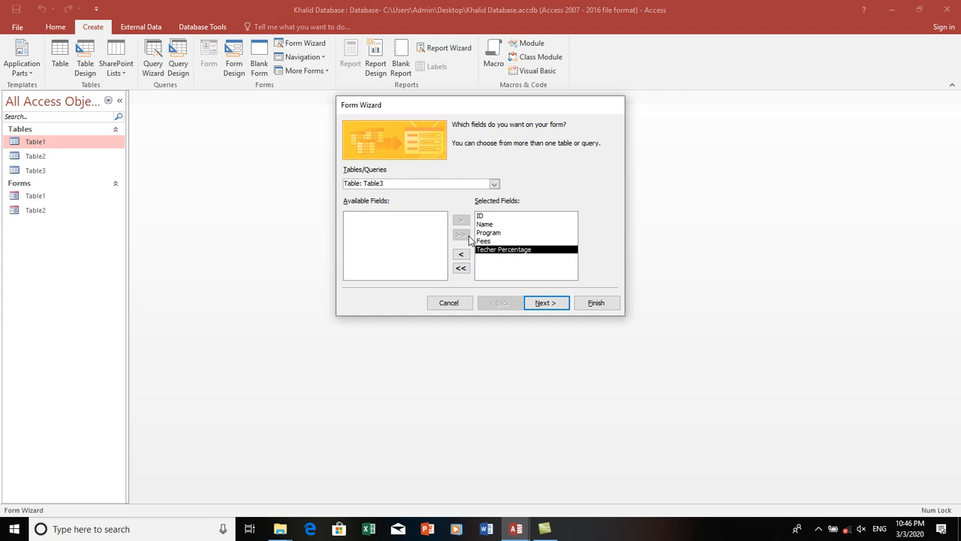
click(535, 304)
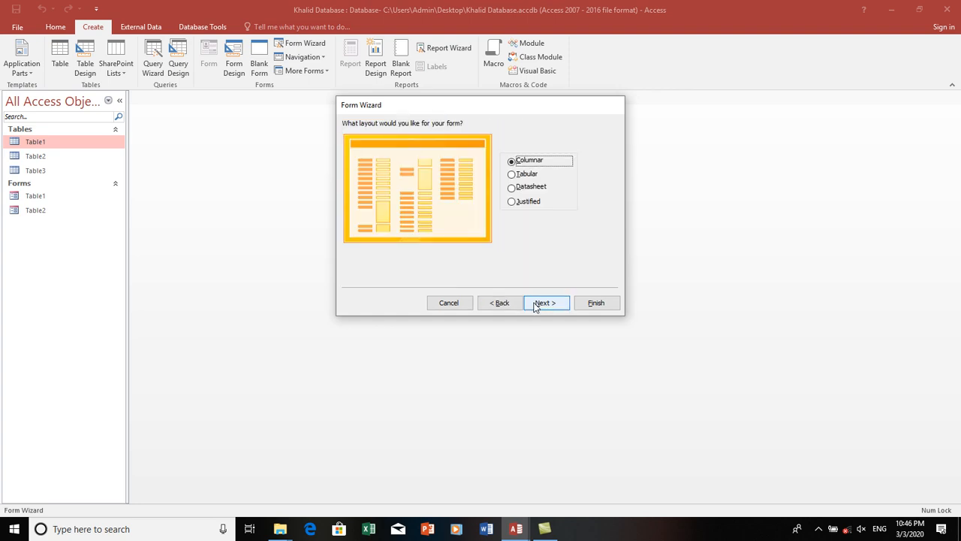
click(536, 304)
click(480, 239)
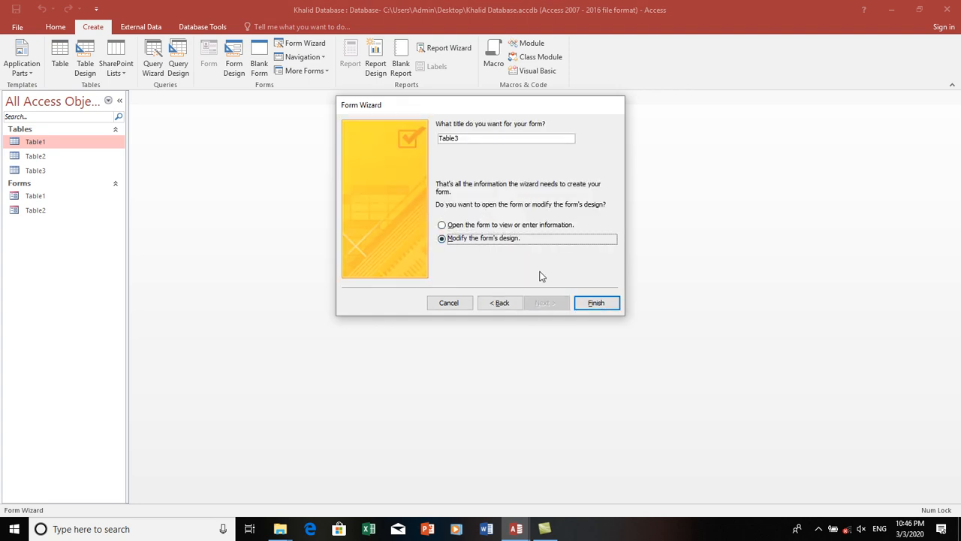
click(587, 302)
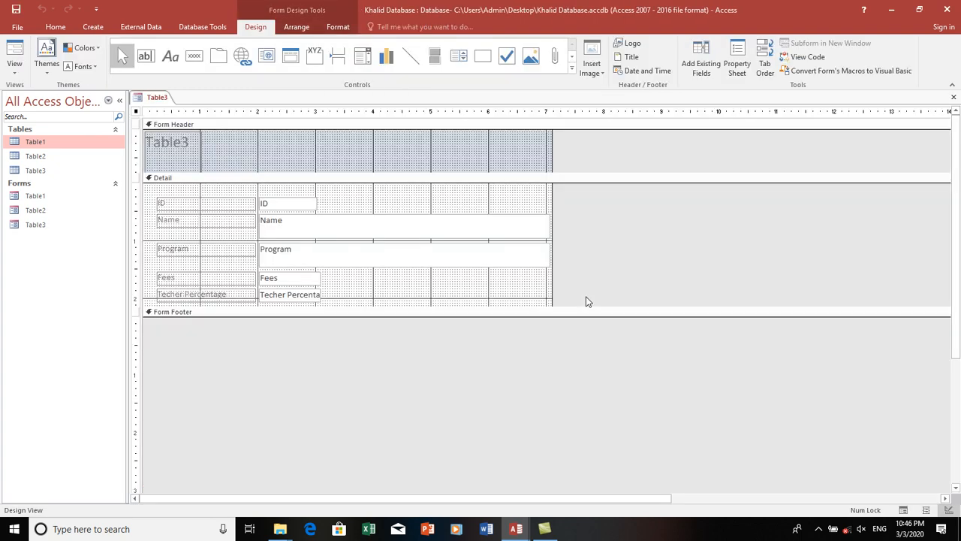
- Remove the form header's title and empty space, and make all labels and text boxes in the Detail section bold, black and 12-point
click(201, 156)
key(Delete)
drag(203, 173, 431, 385)
click(55, 27)
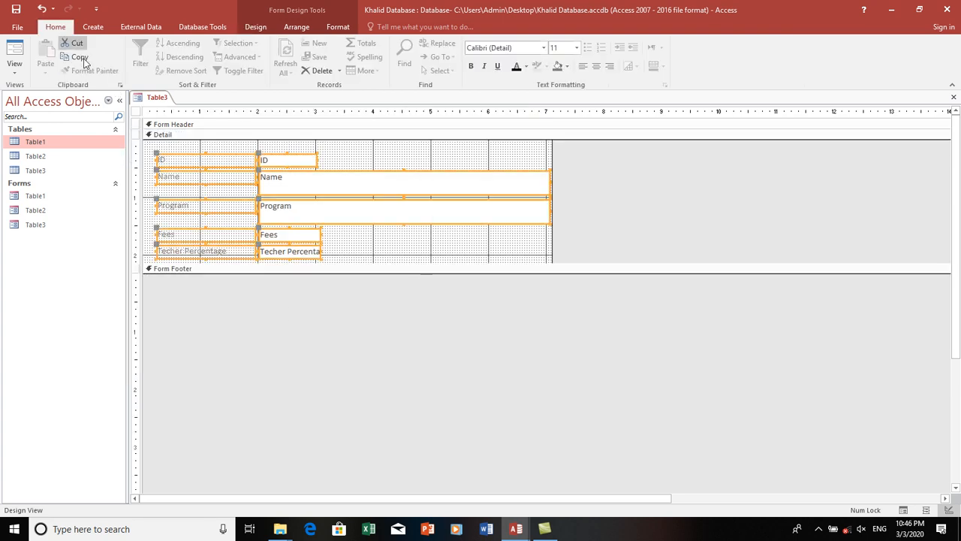
click(470, 66)
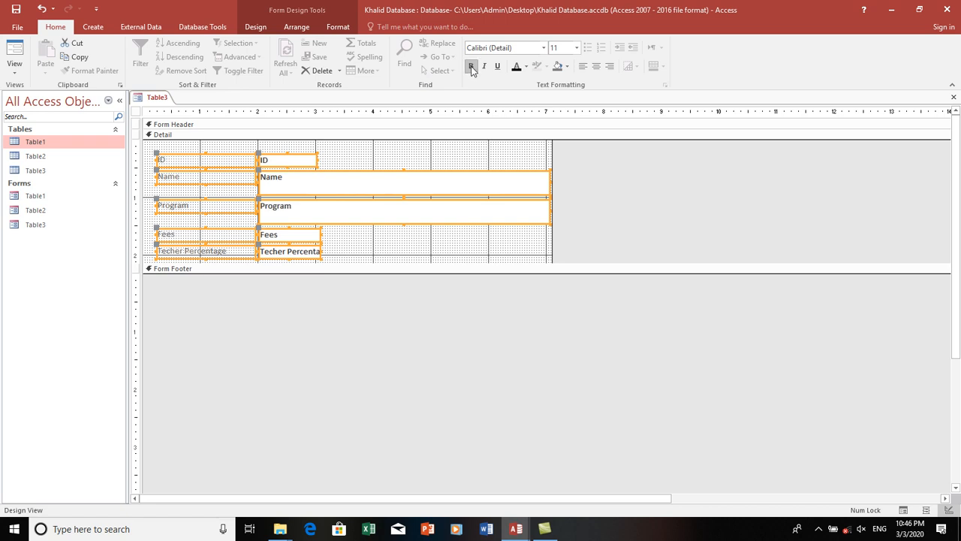
click(576, 47)
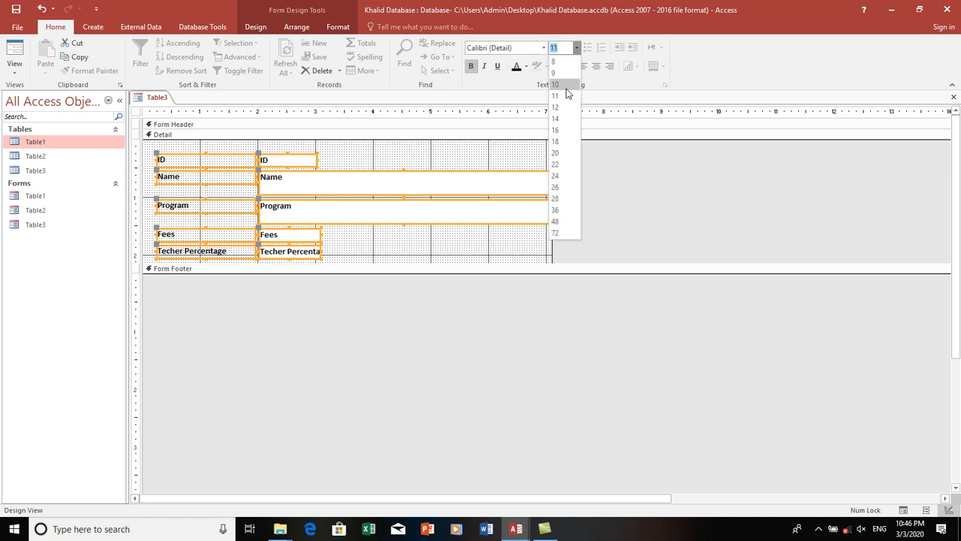
click(556, 107)
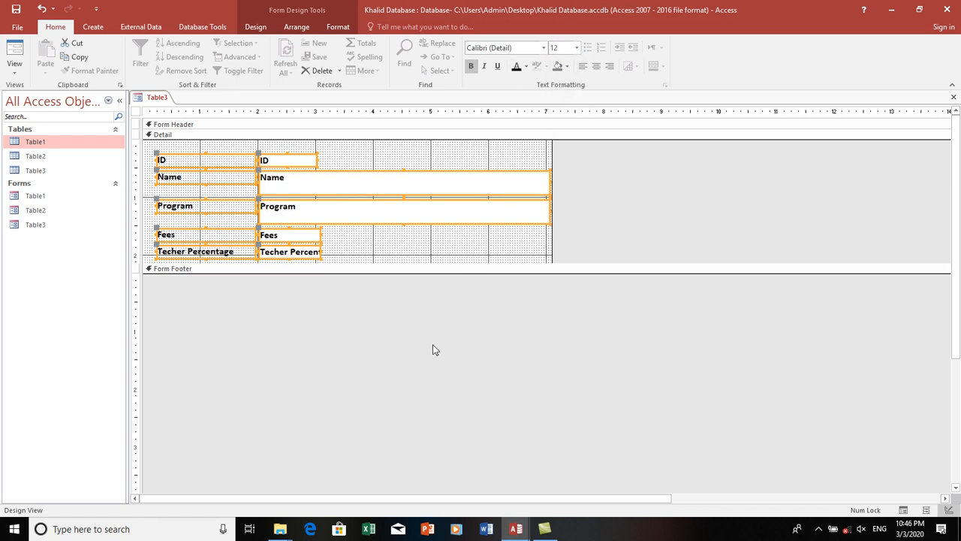
- Open the form's properties and set Pop Up to Yes
right_click(423, 375)
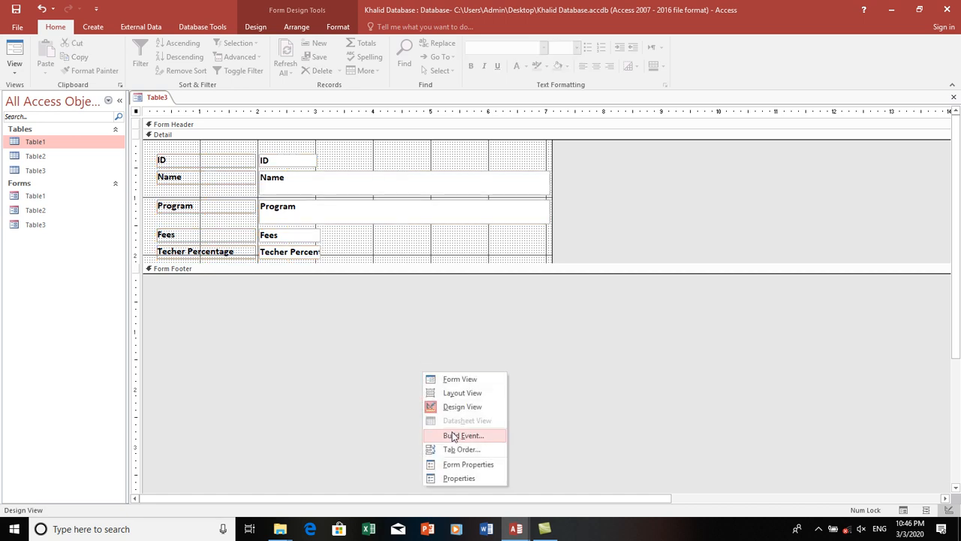
click(458, 476)
click(893, 151)
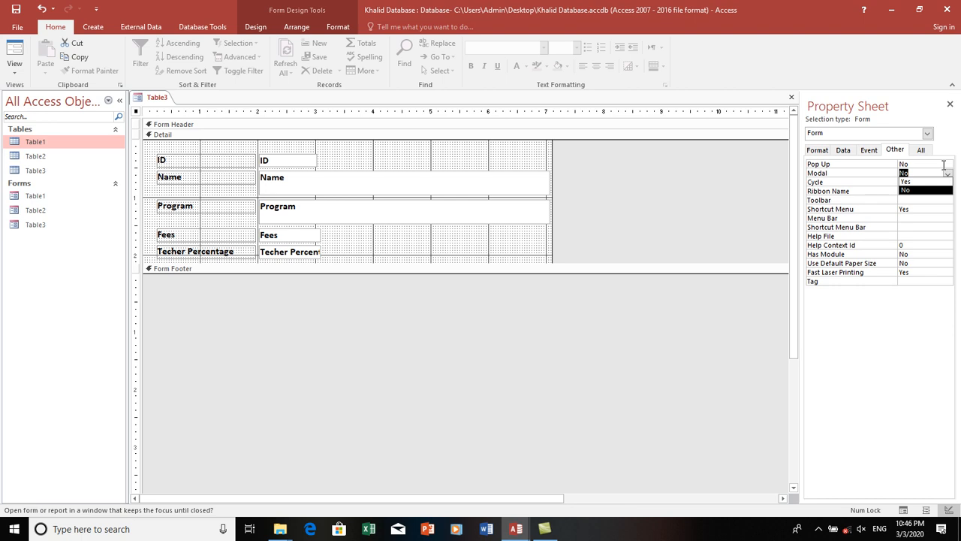
click(931, 164)
click(948, 164)
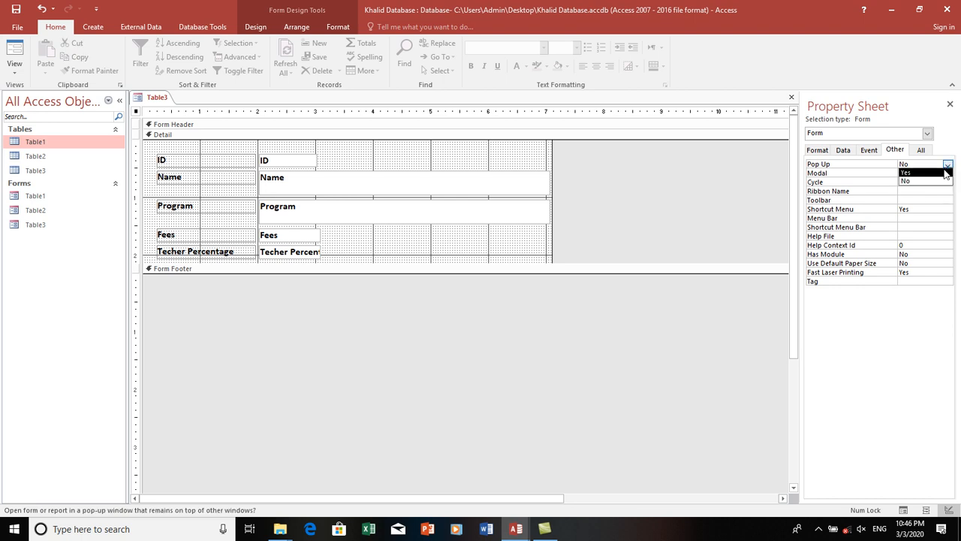
click(869, 149)
click(897, 149)
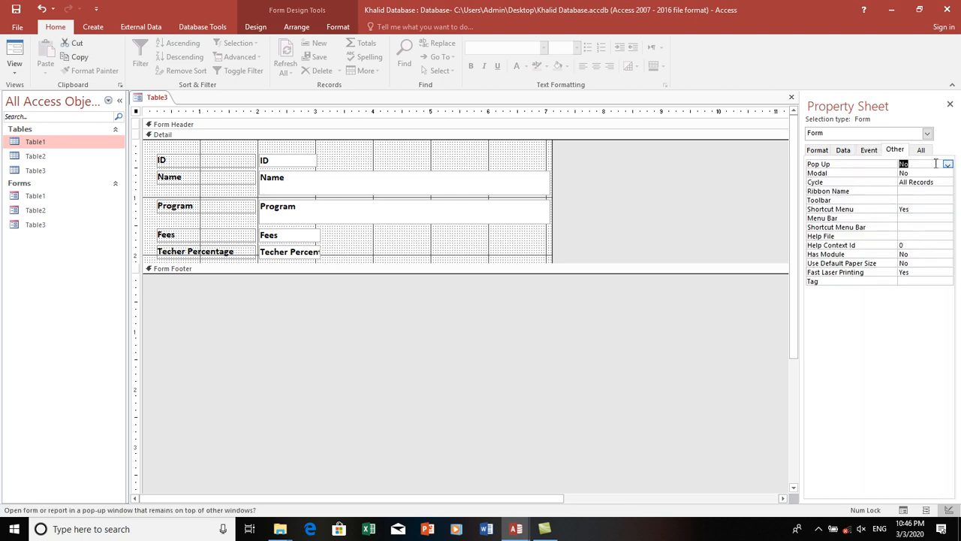
click(947, 164)
click(945, 172)
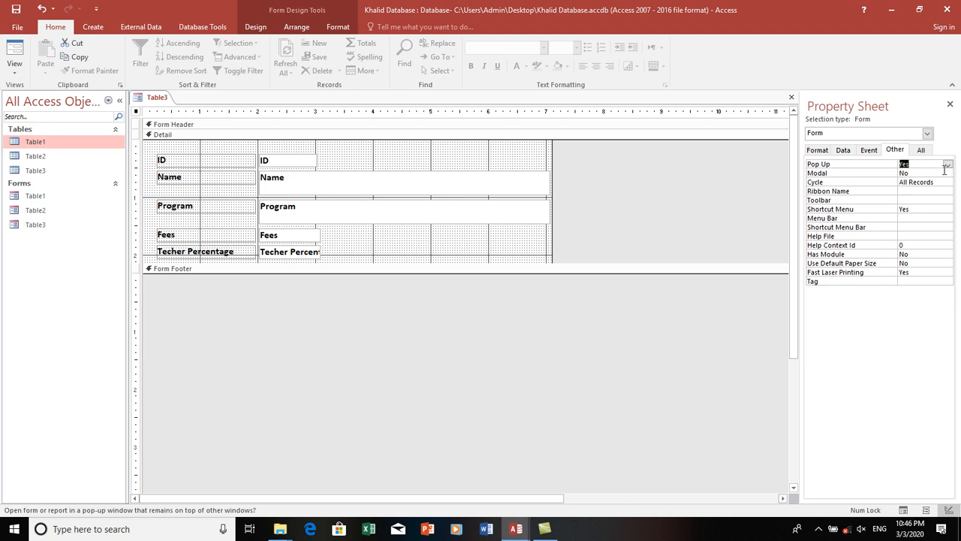
- Add an On Load event procedure containing Docmd.Maximize to the form and return to the form design
click(877, 153)
click(920, 174)
click(928, 174)
click(925, 186)
click(938, 174)
text(Docmd)
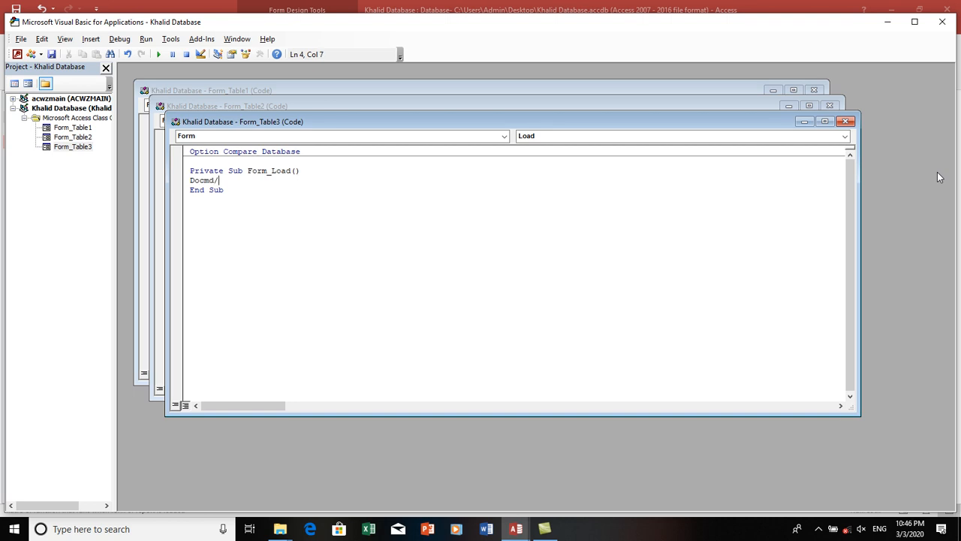
text(.ma)
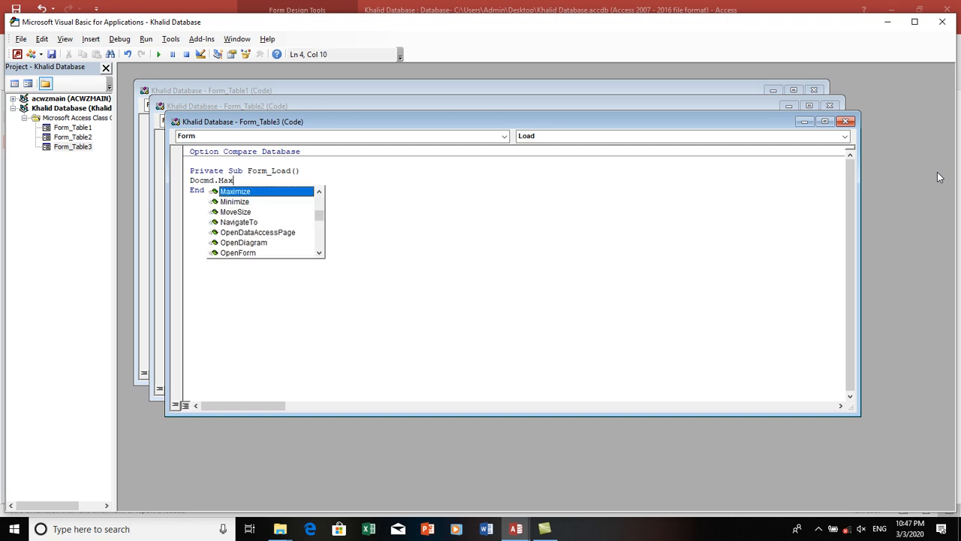
key(Return)
click(16, 54)
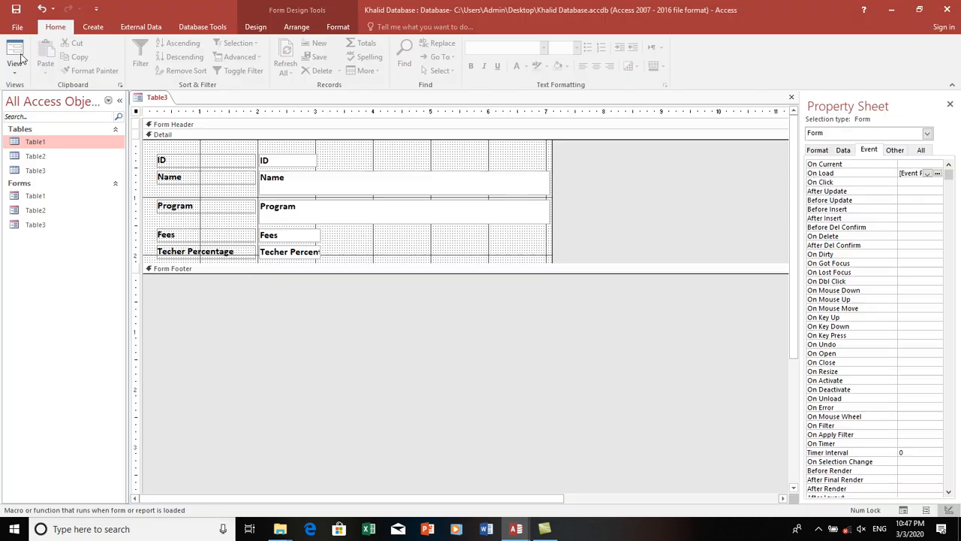
- Set the form's Auto Center, Auto Resize, Fit to Screen, Record Selectors and Navigation Buttons properties to No
click(819, 149)
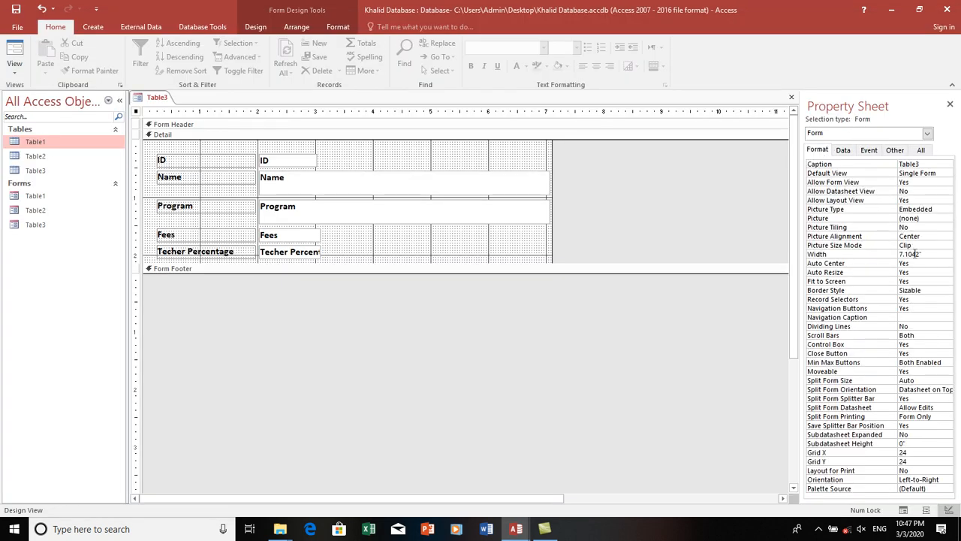
text(n)
key(Down)
text(n)
key(Down)
text(n)
key(Down)
key(Down)
key(Down)
text(n)
- Set the form's Control Box, Close Button, Moveable and Save Splitter Bar Position properties to No
key(Down)
key(Down)
key(Down)
key(Down)
text(n)
key(Down)
text(n)
key(Down)
key(Down)
text(n)
key(Down)
key(Down)
key(Down)
key(Down)
key(Down)
key(Down)
text(n)
key(Down)
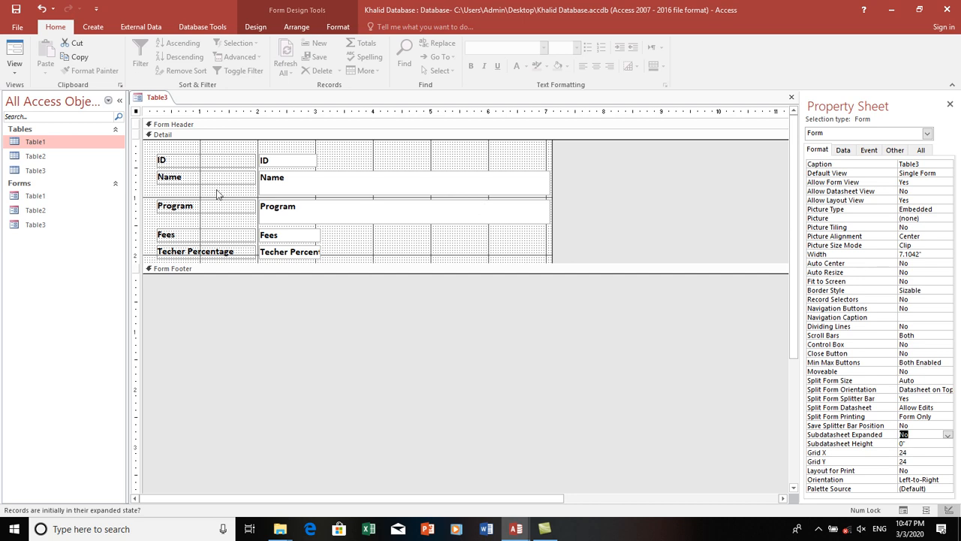
- Extend the Detail section to about 4.25 in high and draw a text box about 3.46 by 0.59 in below the Techer Percentage field
drag(368, 263, 387, 385)
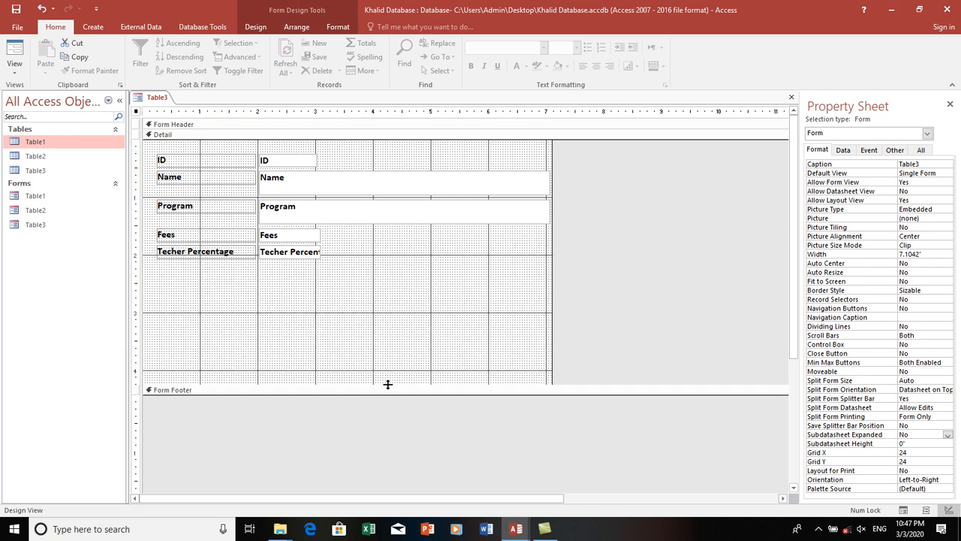
click(265, 32)
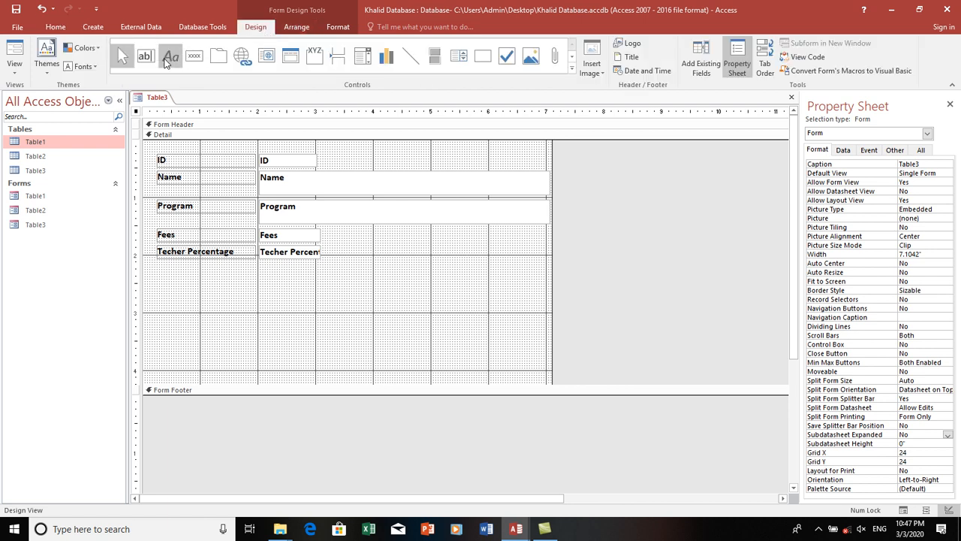
click(147, 58)
drag(332, 282, 532, 315)
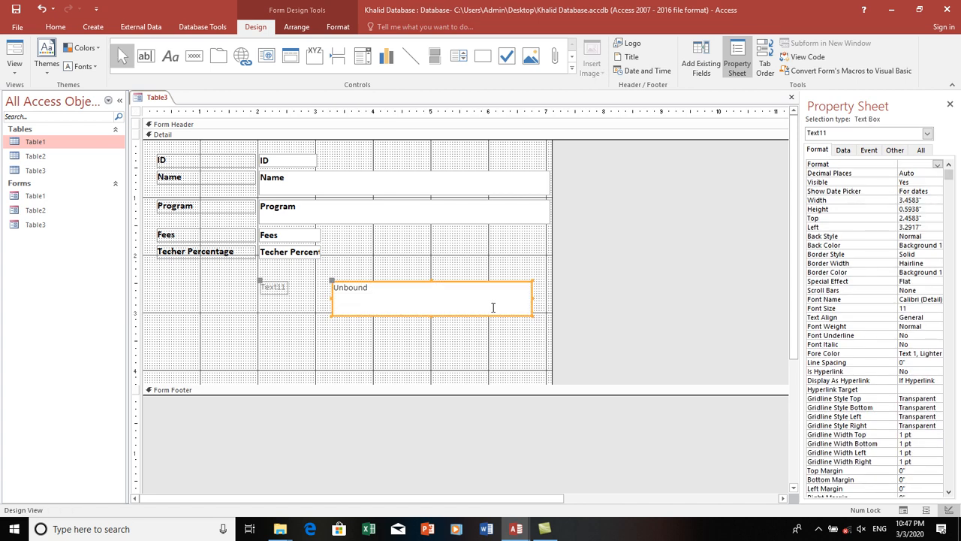
- Enter the expression =[Fees]-[Fees]*[Teacher Percentage]/100 in the new text box
click(477, 305)
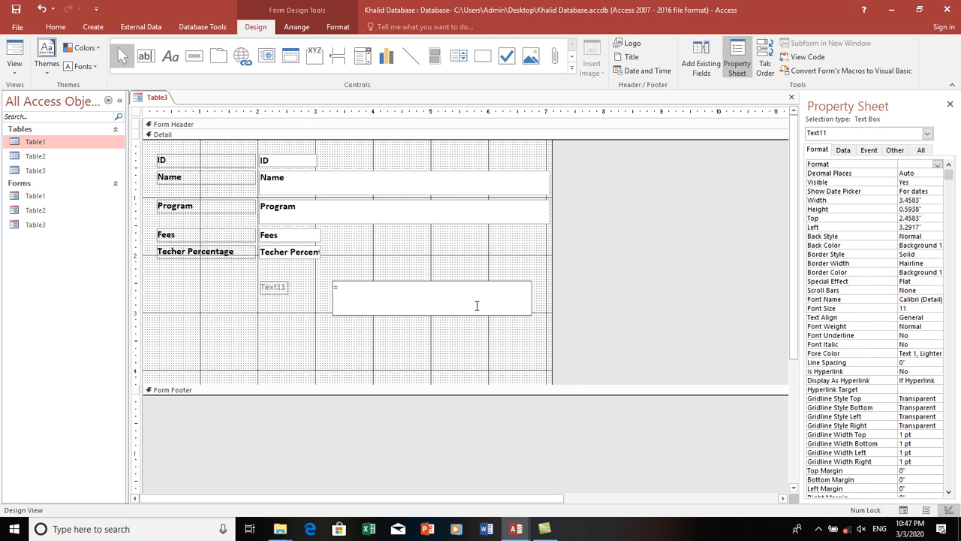
text(=[Fees]-[)
key(Caps_Lock)
text(F)
key(Caps_Lock)
text(ees]*[)
key(Caps_Lock)
text(T)
key(Caps_Lock)
text(eacher)
key(Caps_Lock)
text(P)
key(Caps_Lock)
text(ercentage)
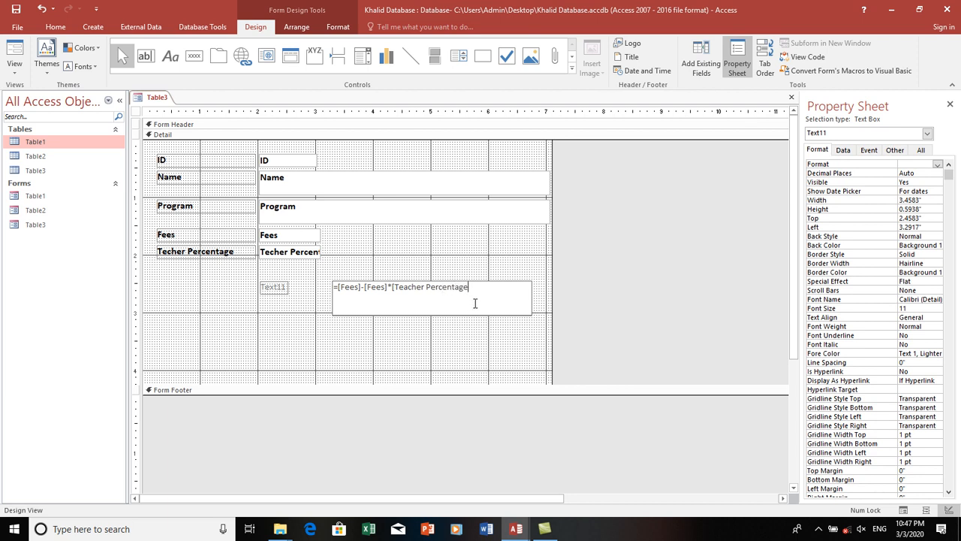
text(]1/0)
key(BackSpace)
key(BackSpace)
text(100)
key(Return)
- Format the teacher percentage formula box as bold black text at size 12
click(56, 27)
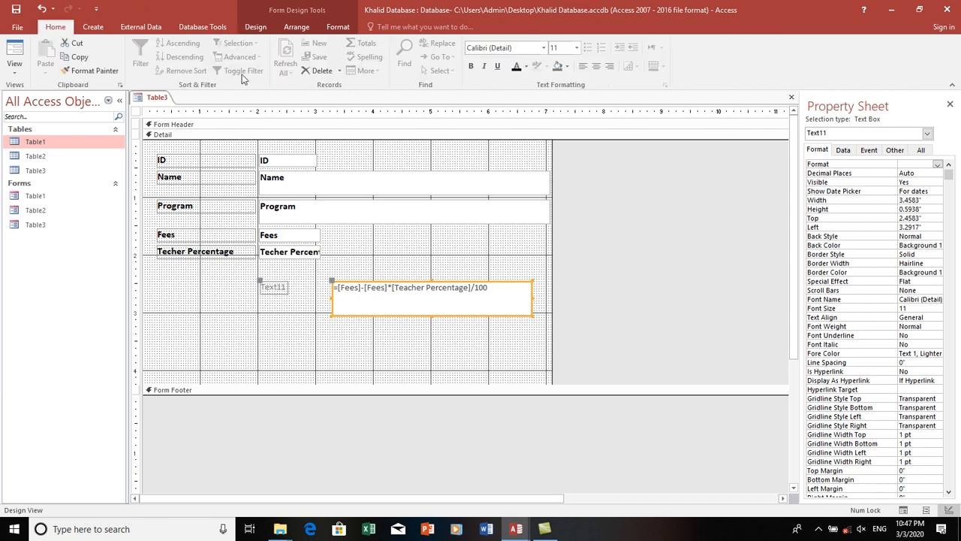
click(471, 66)
click(515, 67)
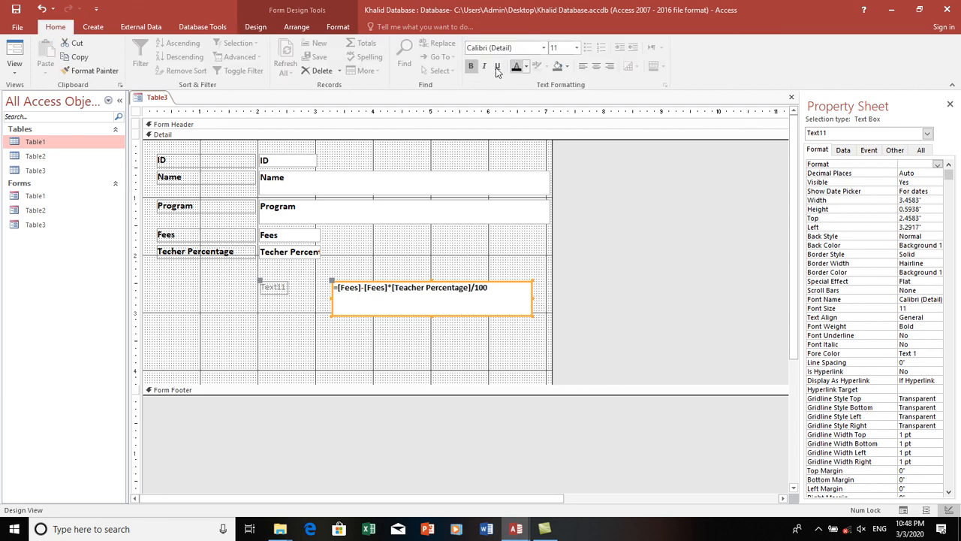
click(576, 48)
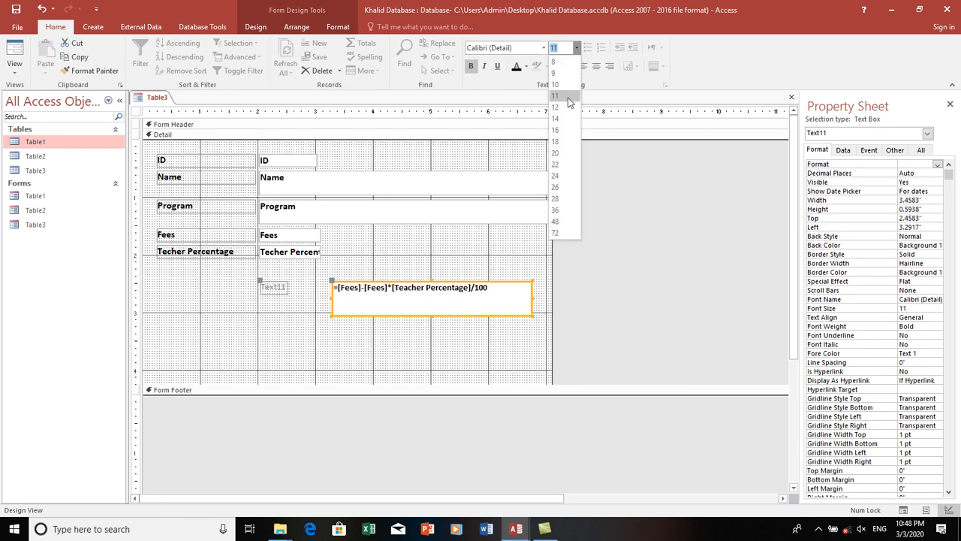
click(562, 106)
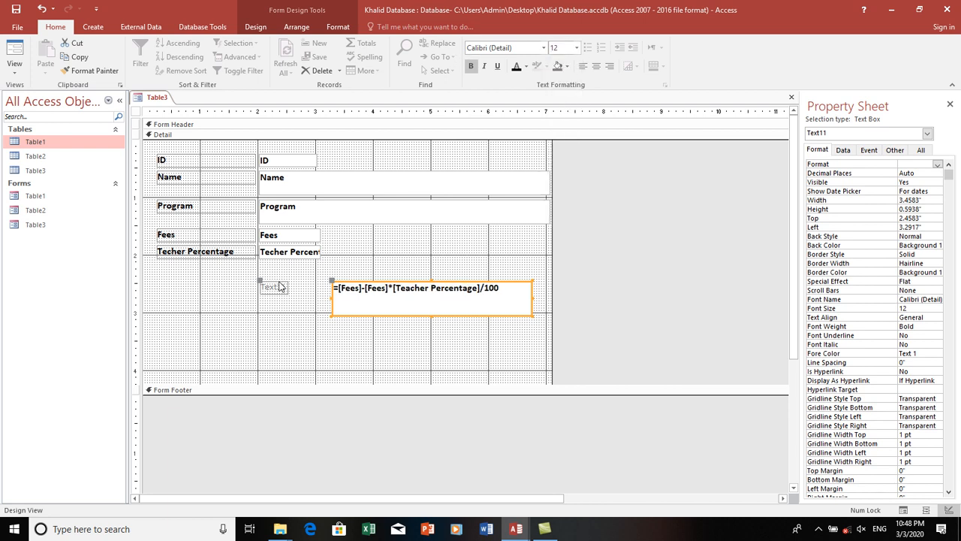
click(318, 288)
click(285, 288)
key(Delete)
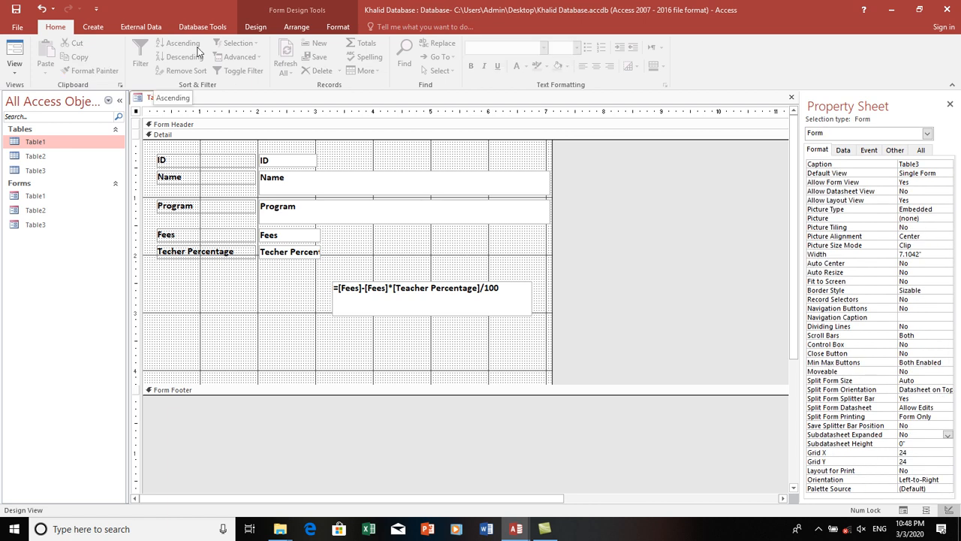
key(ctrl+z)
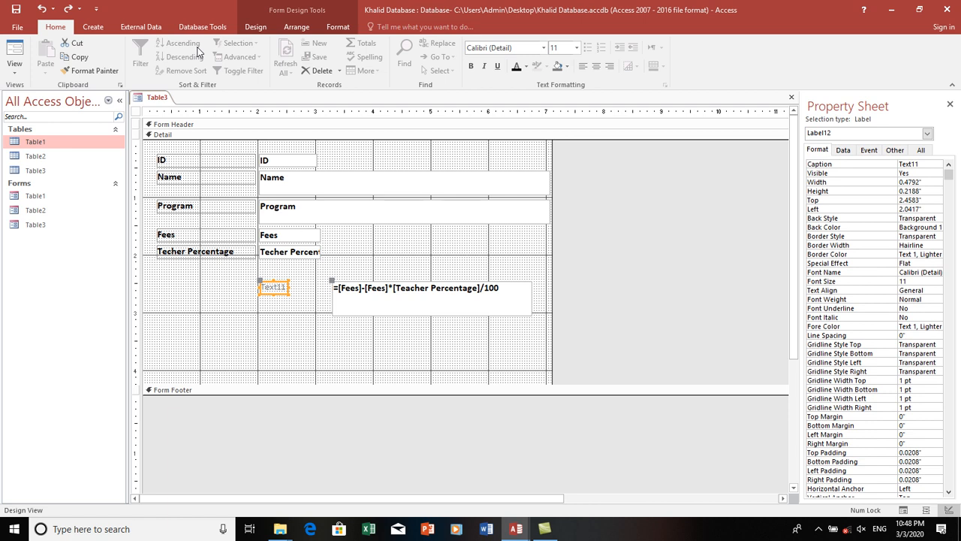
- Draw a second text box about 3.5 by 0.41 in directly below the formula box
click(255, 27)
click(145, 57)
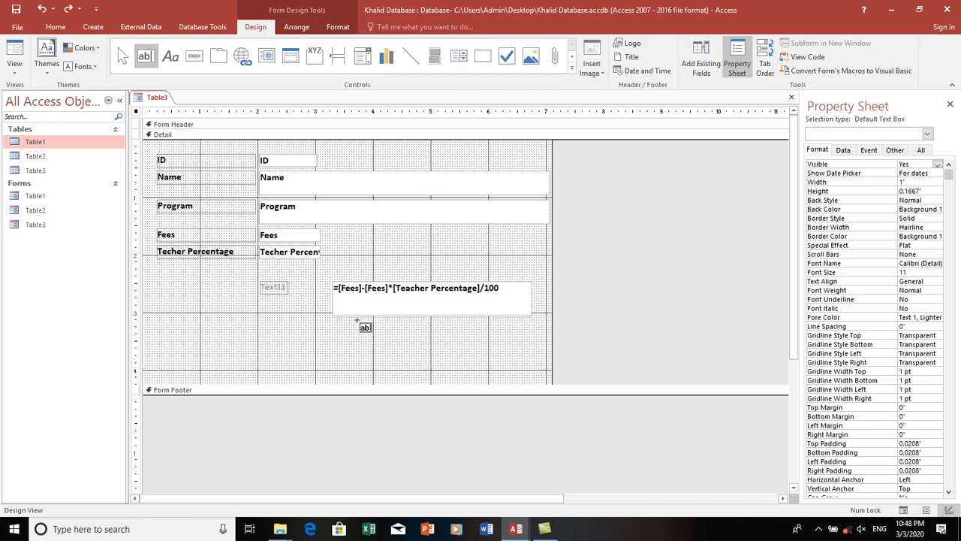
drag(335, 323, 537, 346)
- Enter the expression =[Fees]-[Text11] in the second text box
click(506, 340)
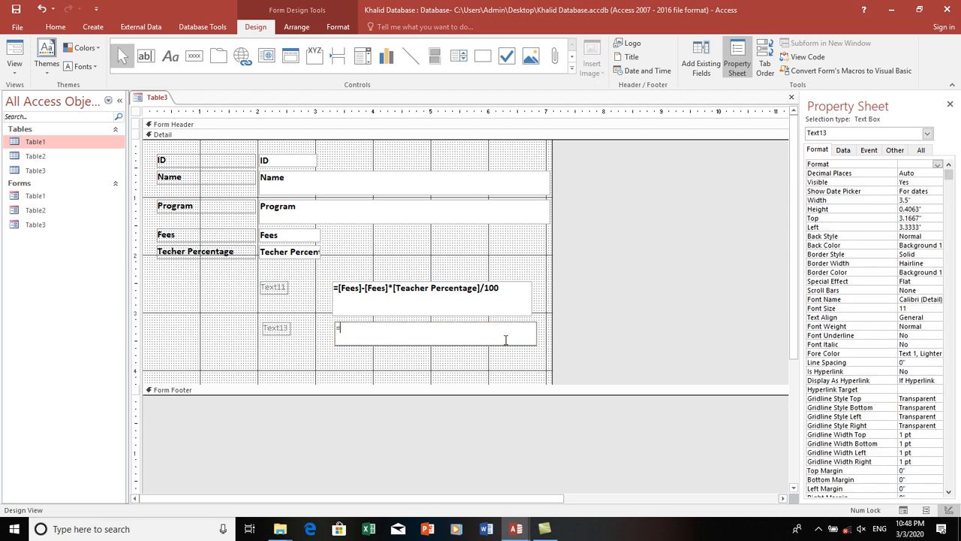
text(=[)
key(Caps_Lock)
text(F)
key(Caps_Lock)
text(ees]-[)
key(Caps_Lock)
text(T)
key(Caps_Lock)
text(ext11])
key(Return)
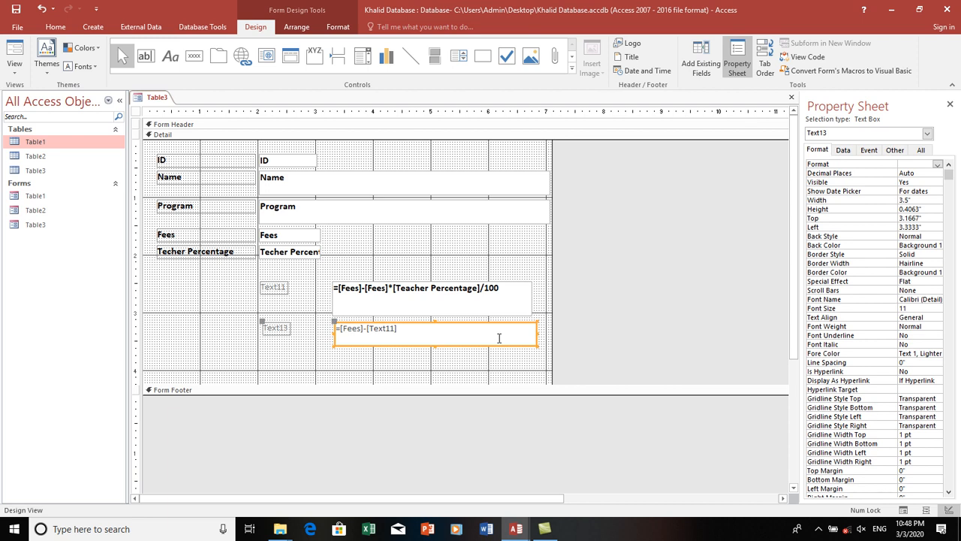
- Delete the default labels Text11 and Text13 attached to the two calculated text boxes
click(274, 287)
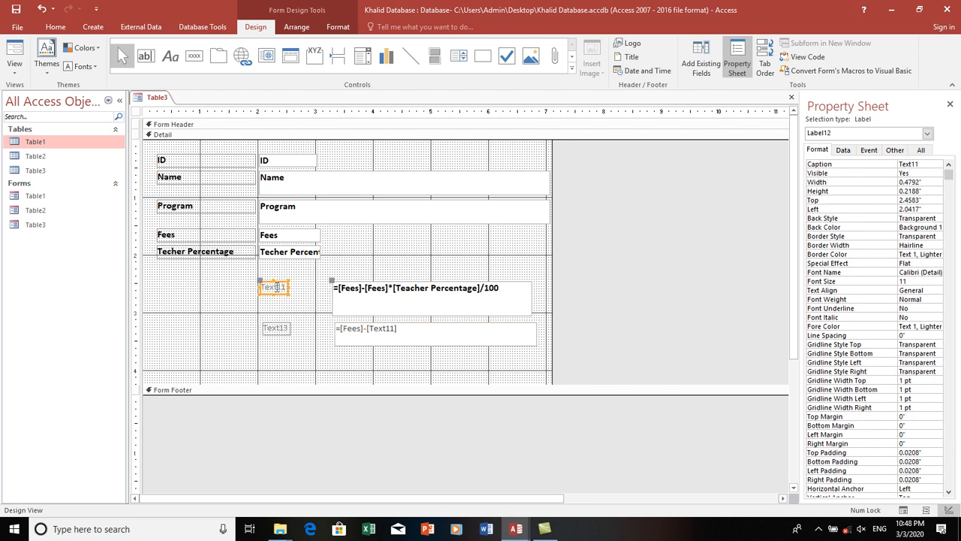
click(282, 287)
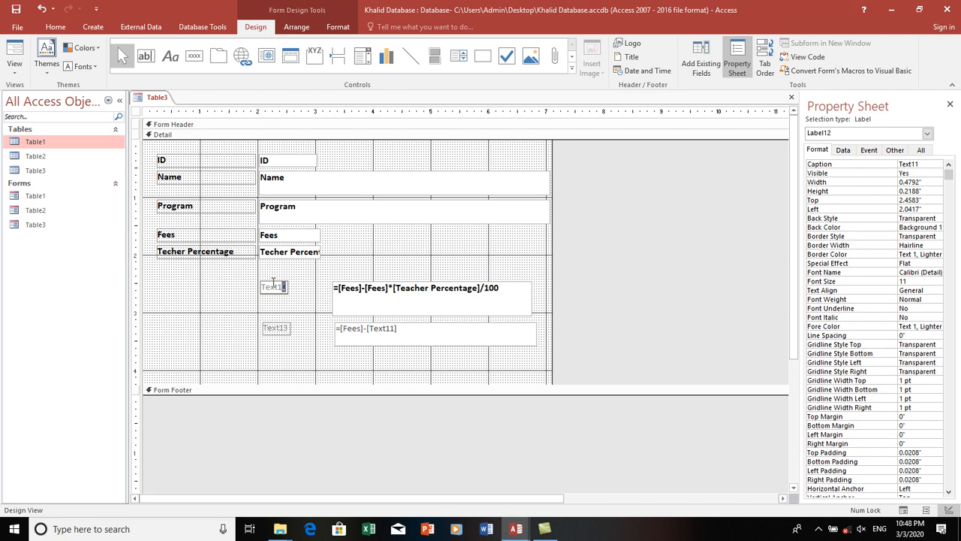
click(258, 292)
click(260, 291)
key(Delete)
click(275, 328)
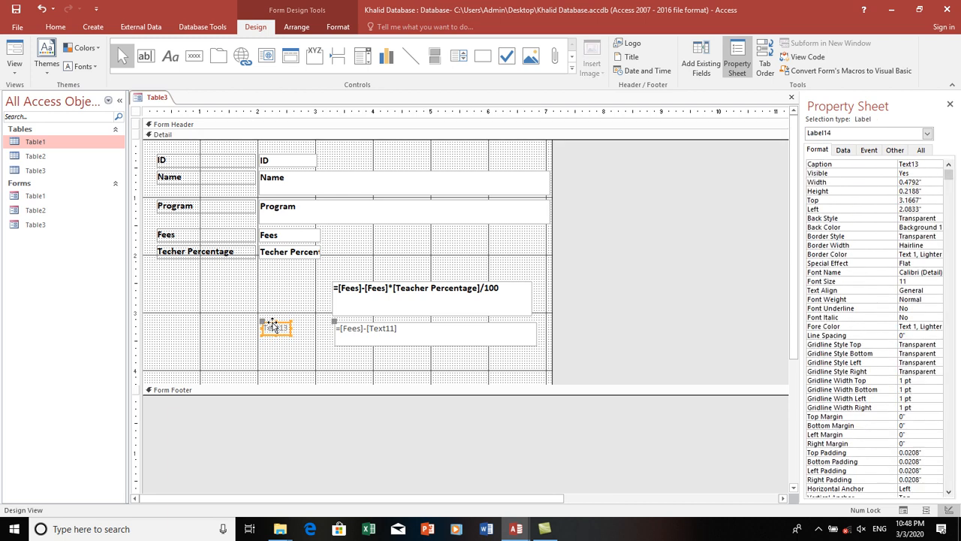
key(Delete)
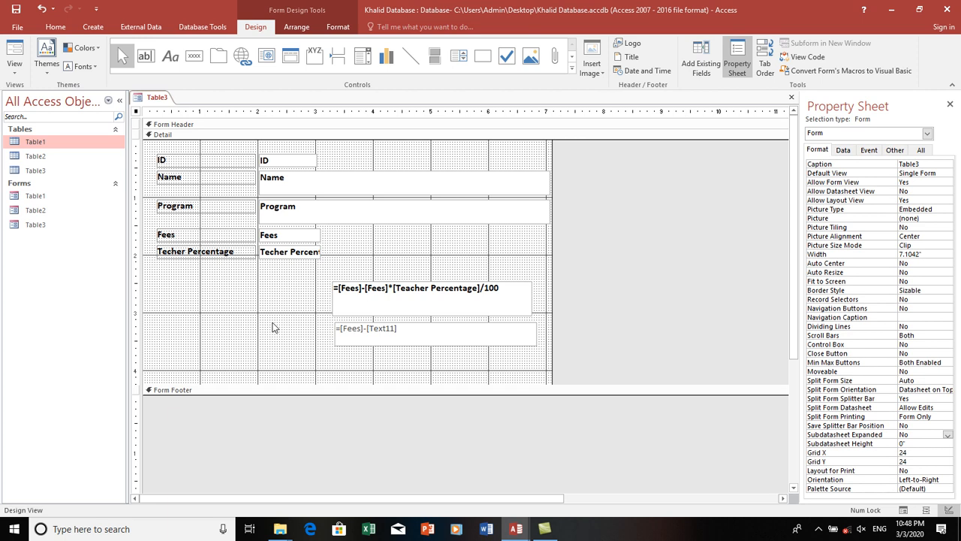
- Format the =[Fees]-[Text11] text box as bold black text at size 12
drag(316, 316, 466, 365)
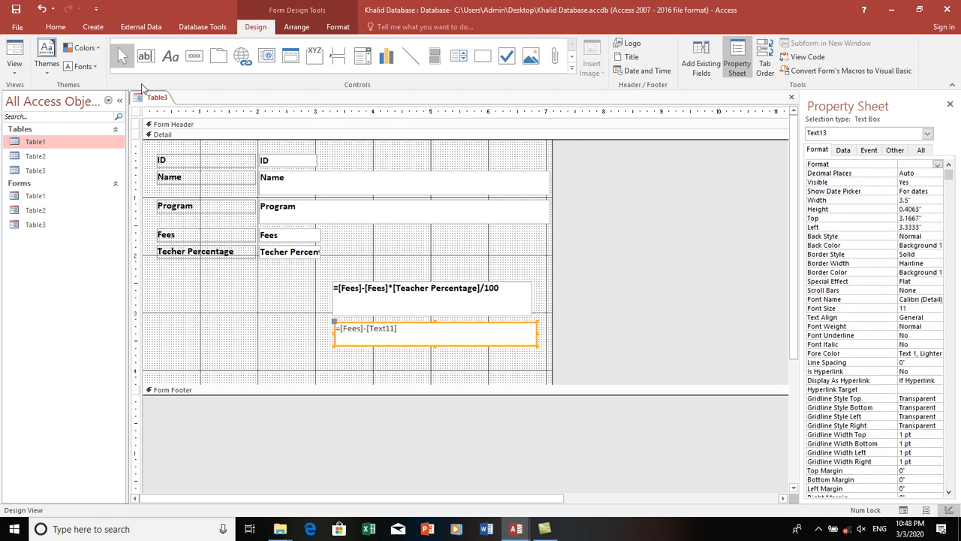
click(55, 27)
click(472, 67)
click(576, 47)
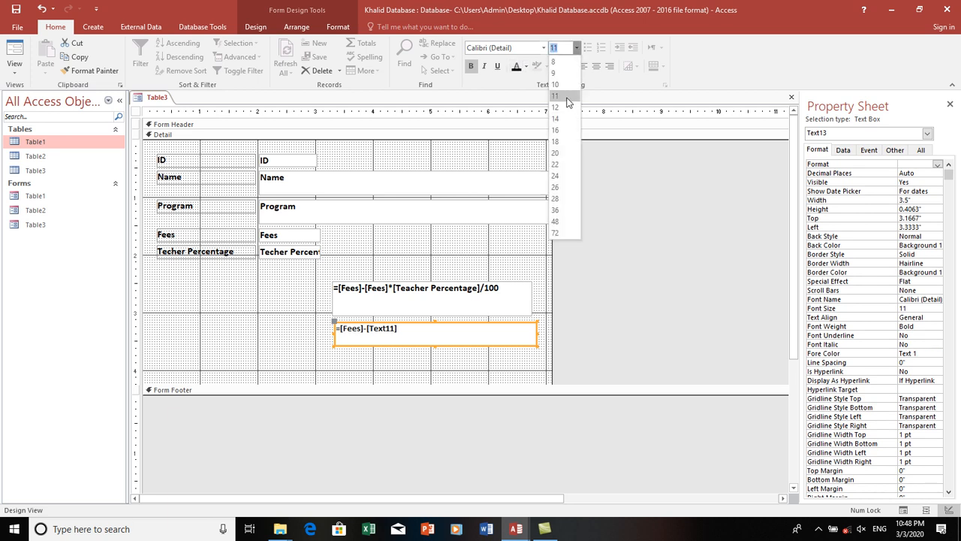
click(557, 107)
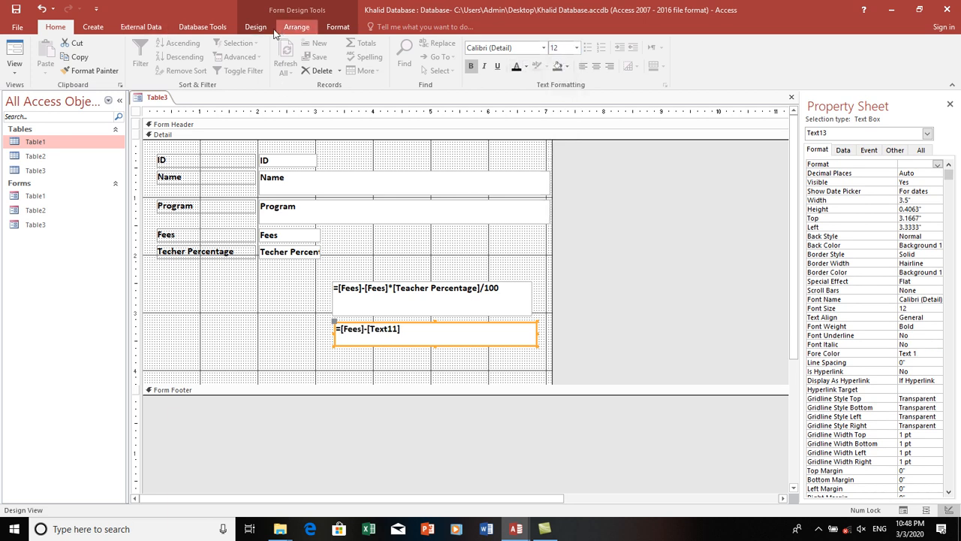
- Add a label about 2.63 by 0.5 in beside the first calculated text box, reading "Total OF Teacher Percentage"
click(257, 27)
click(170, 56)
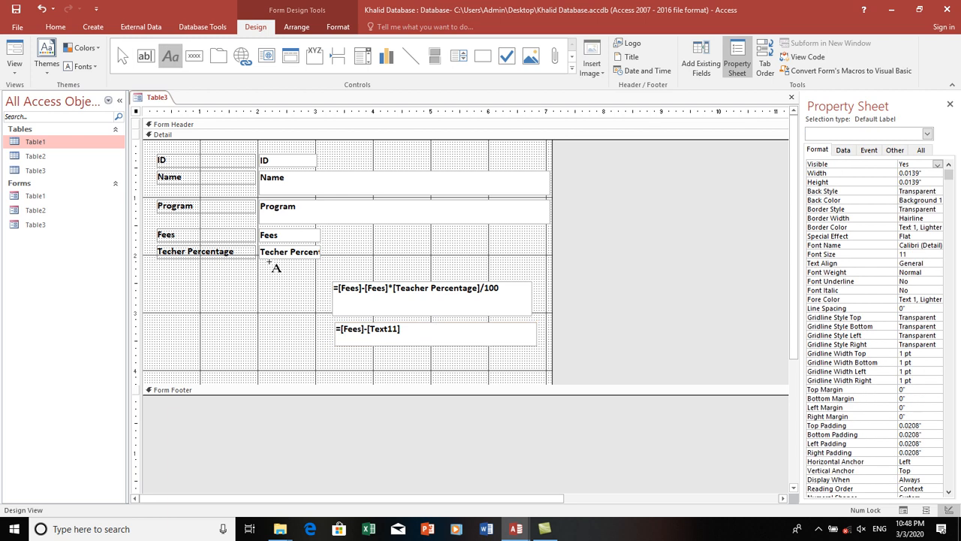
drag(176, 284, 327, 312)
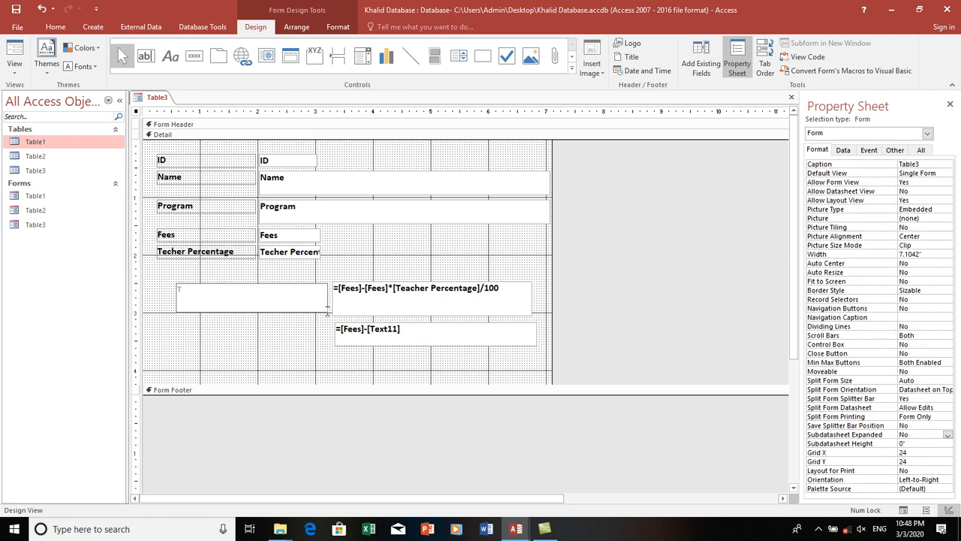
text(Total)
key(Caps_Lock)
text(OF T)
key(Caps_Lock)
text(eah)
text(cher)
key(Caps_Lock)
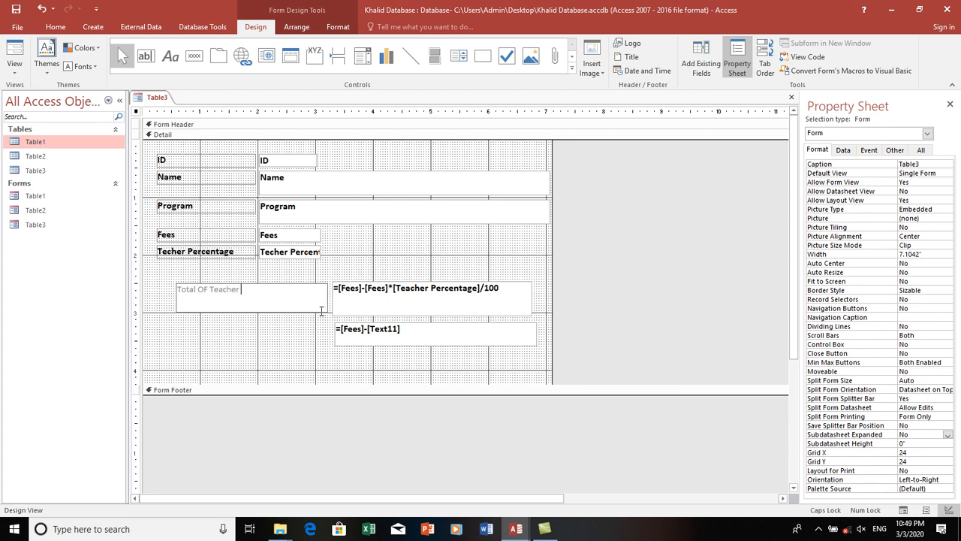
text(P)
key(Caps_Lock)
text(ercentage)
click(286, 343)
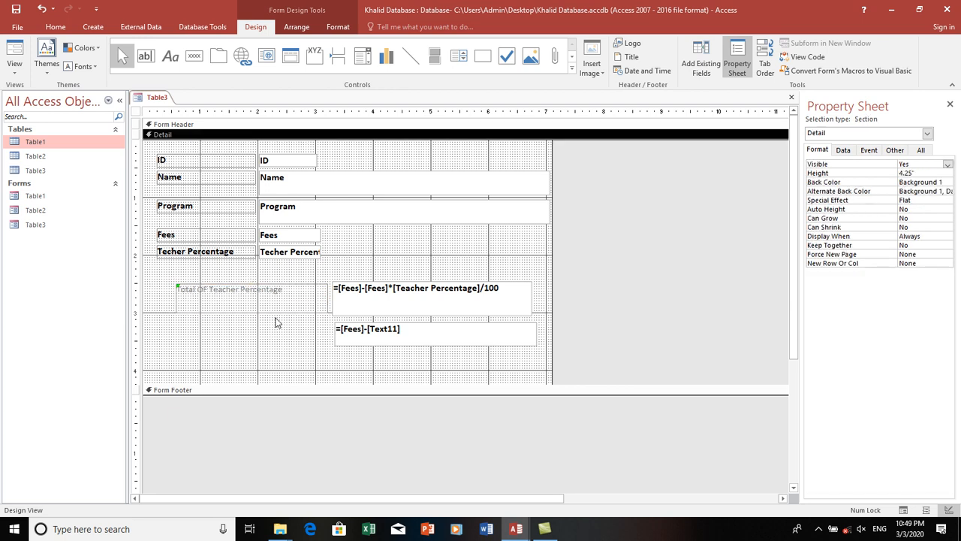
- Format the "Total OF Teacher Percentage" label as bold black text at size 12
click(271, 309)
click(56, 26)
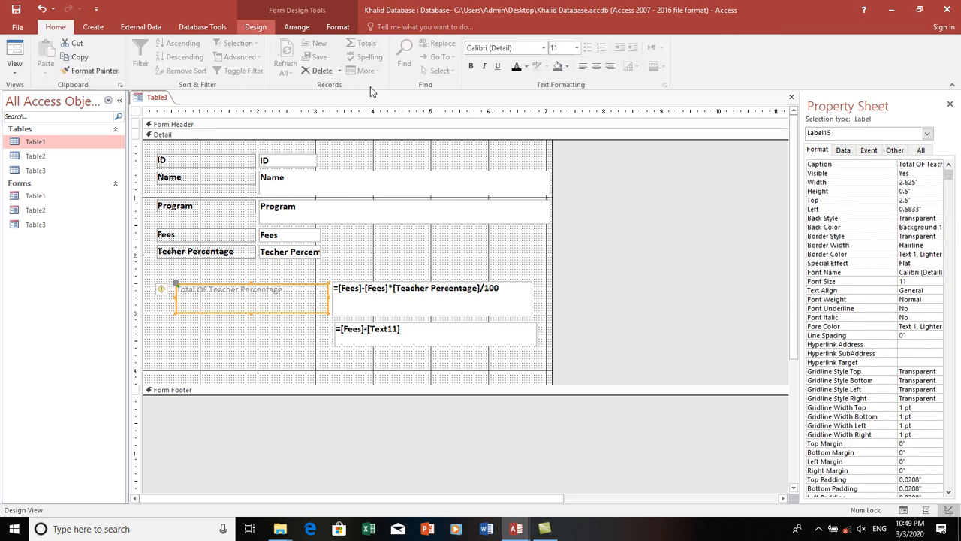
click(472, 66)
click(516, 68)
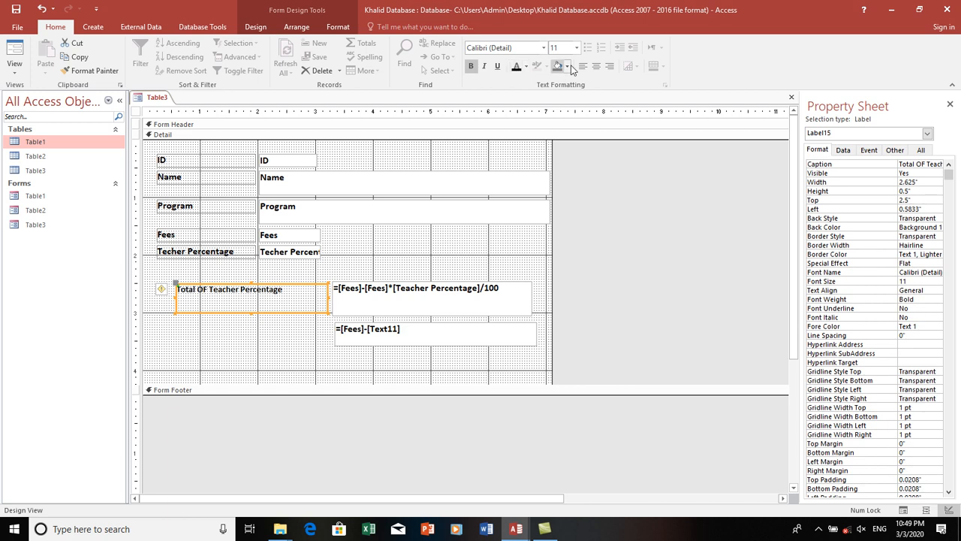
click(576, 47)
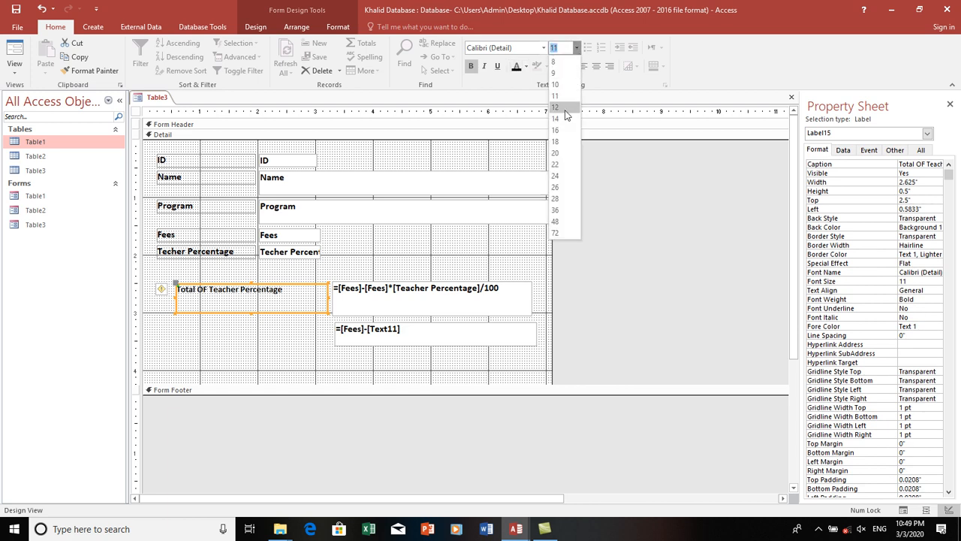
click(569, 107)
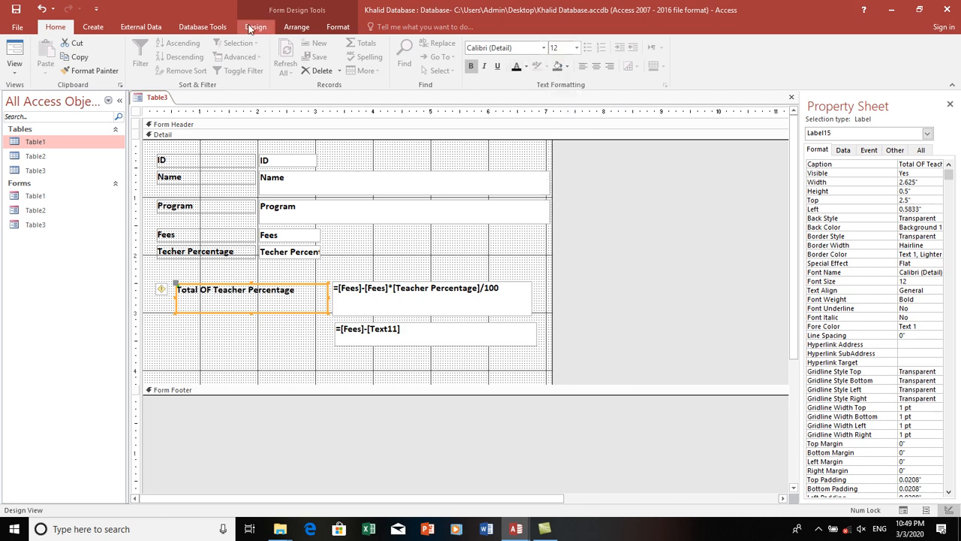
- Duplicate the "Total OF Teacher Percentage" label below itself and change the copy's text to "Office"
click(47, 56)
key(F2)
key(shift+Home)
key(Caps_Lock)
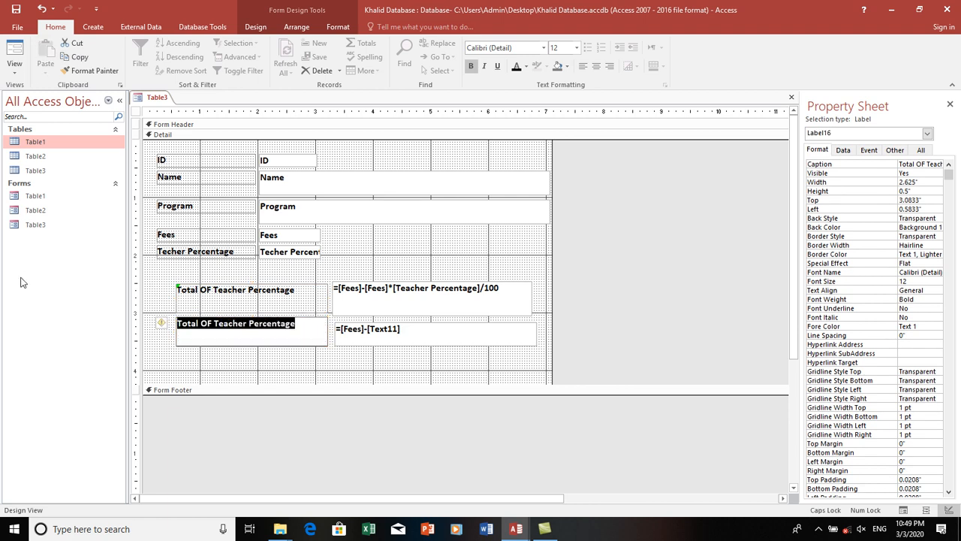
text(O)
key(Caps_Lock)
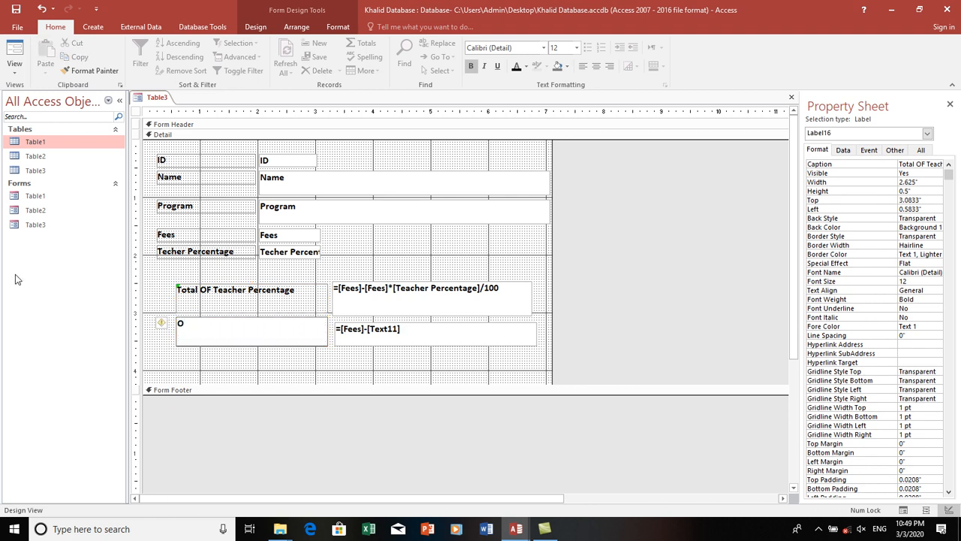
key(BackSpace)
text(T)
key(Caps_Lock)
text(O)
key(Caps_Lock)
text(ffice)
click(262, 371)
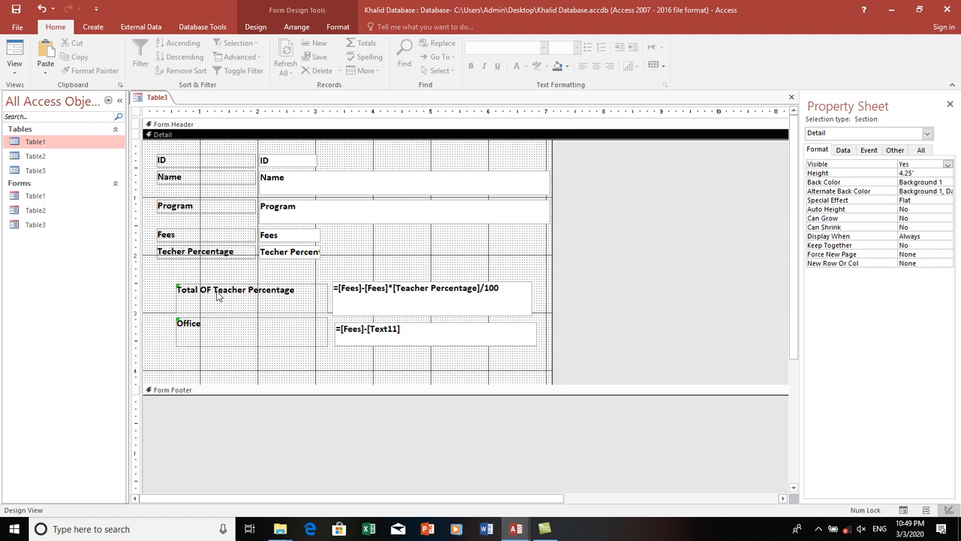
- Show the Table3 form in Form View and place the cursor in the Name field of the new record
click(298, 290)
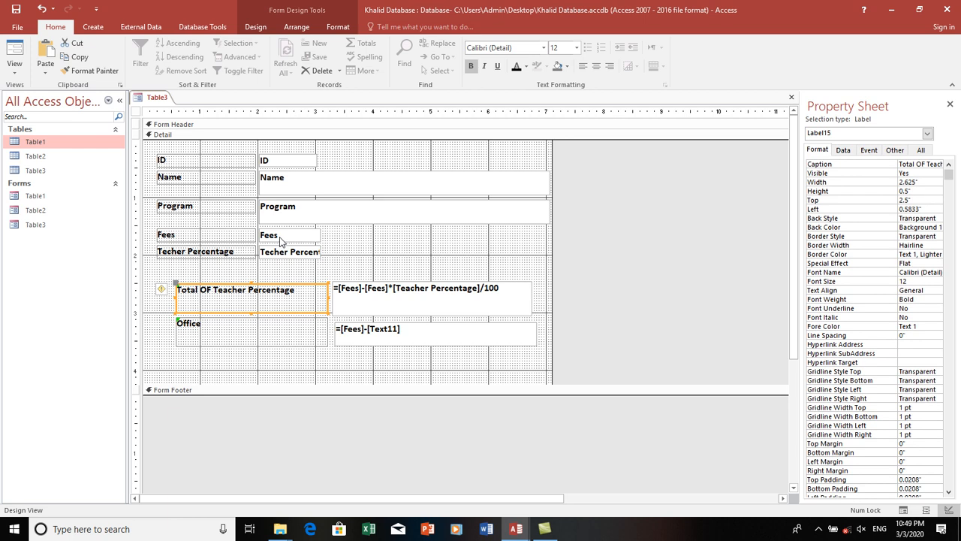
click(15, 72)
click(23, 85)
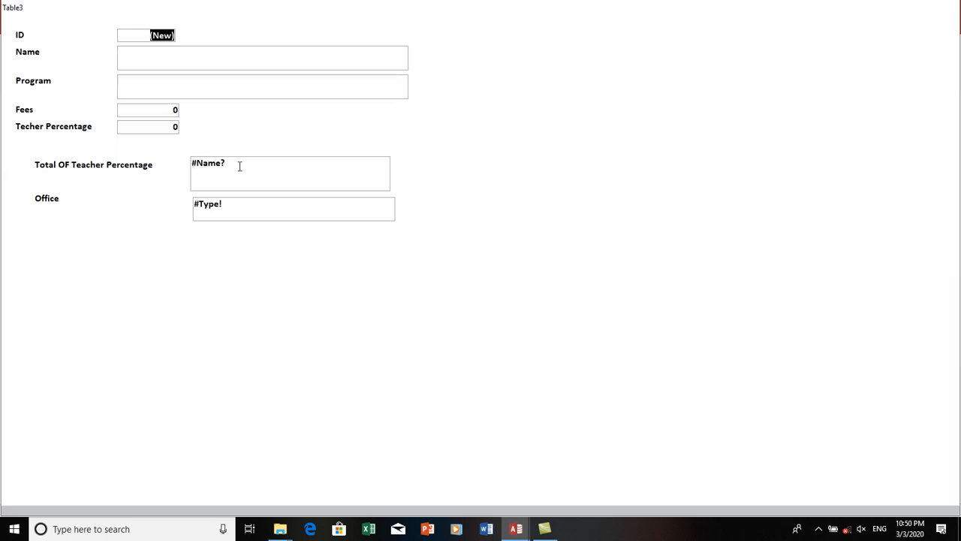
click(189, 80)
click(182, 63)
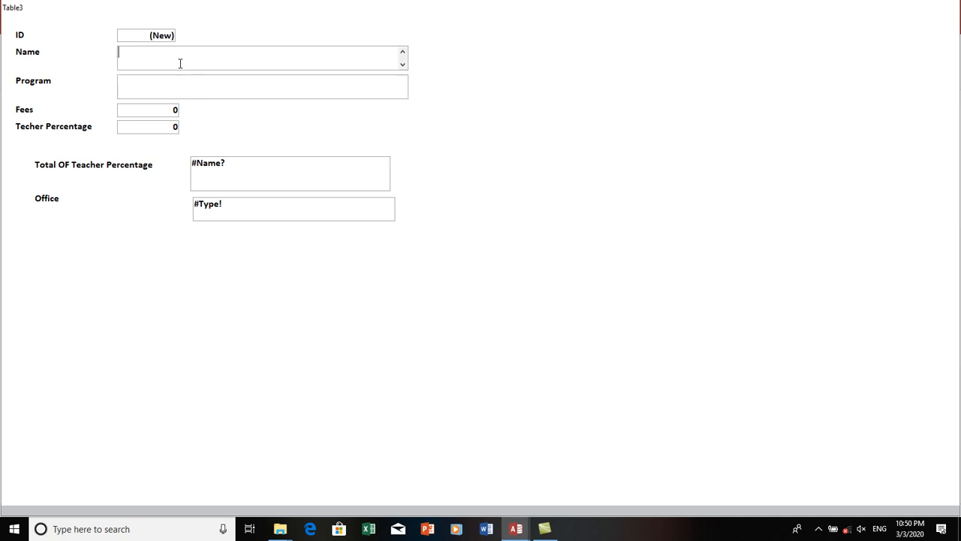
- Fill in the new record with the student's first name, program DEL and fees of 2000
click(177, 58)
text(Wa)
key(BackSpace)
key(BackSpace)
text(Ahmad)
key(Tab)
text(DEL)
key(Tab)
text(2000)
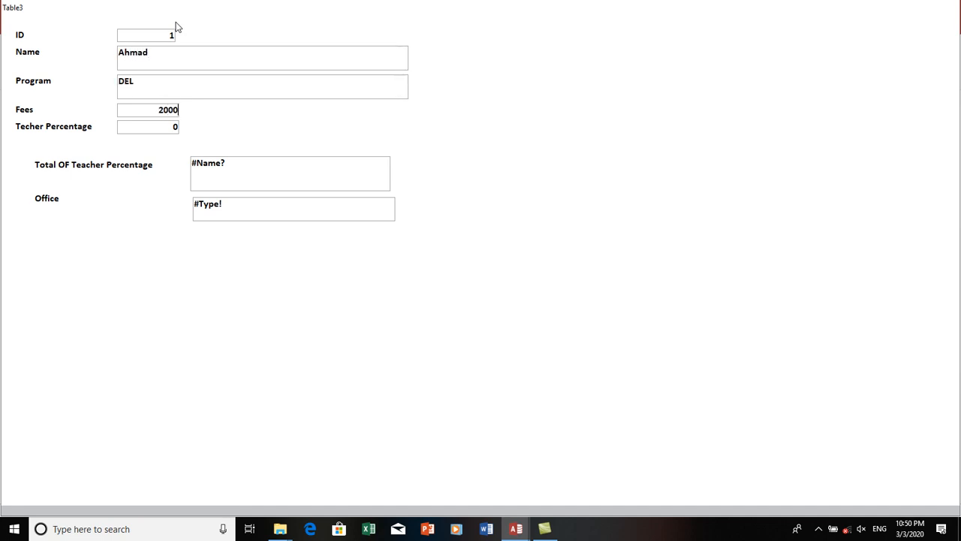
- Set the record's Techer Percentage to 10 and check the Total OF Teacher Percentage box
click(158, 125)
key(BackSpace)
text(10)
click(163, 60)
click(235, 181)
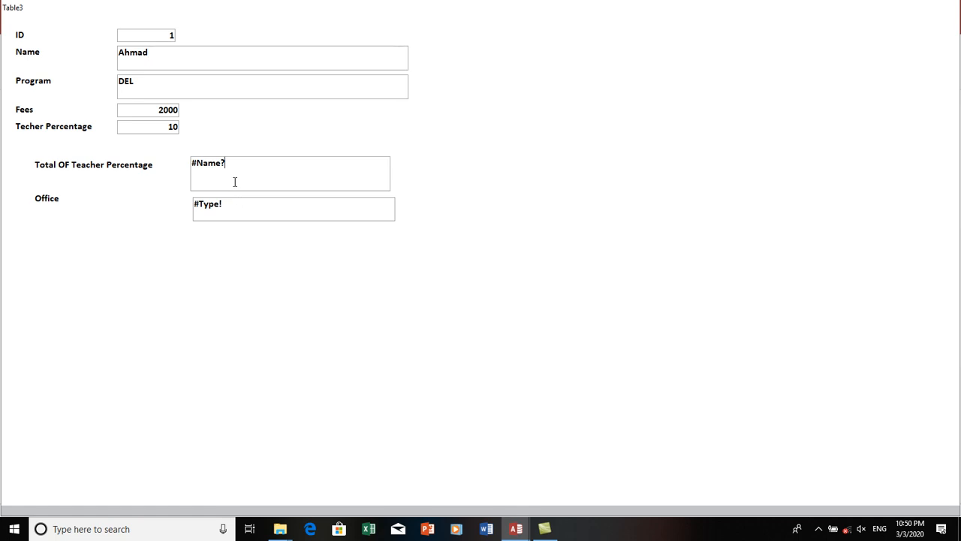
- In Design View, correct the field name in the first calculated text box so its formula reads =[Fees]-[Fees]*[Techer Percentage]/100
right_click(334, 249)
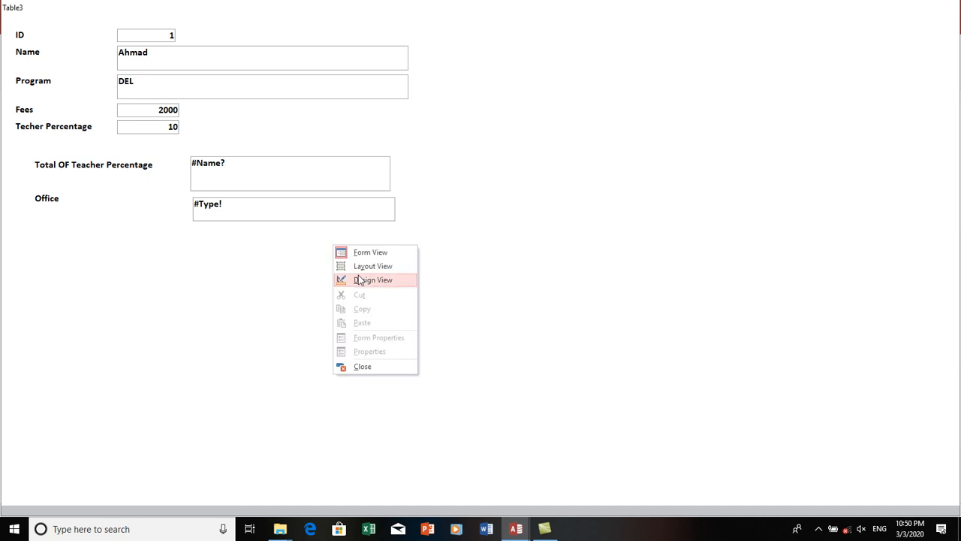
click(361, 279)
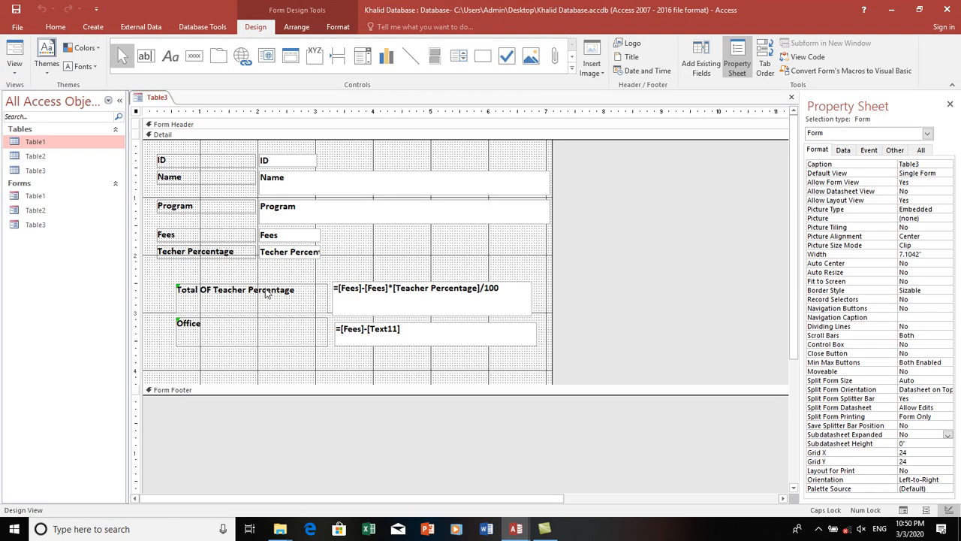
click(412, 292)
click(412, 291)
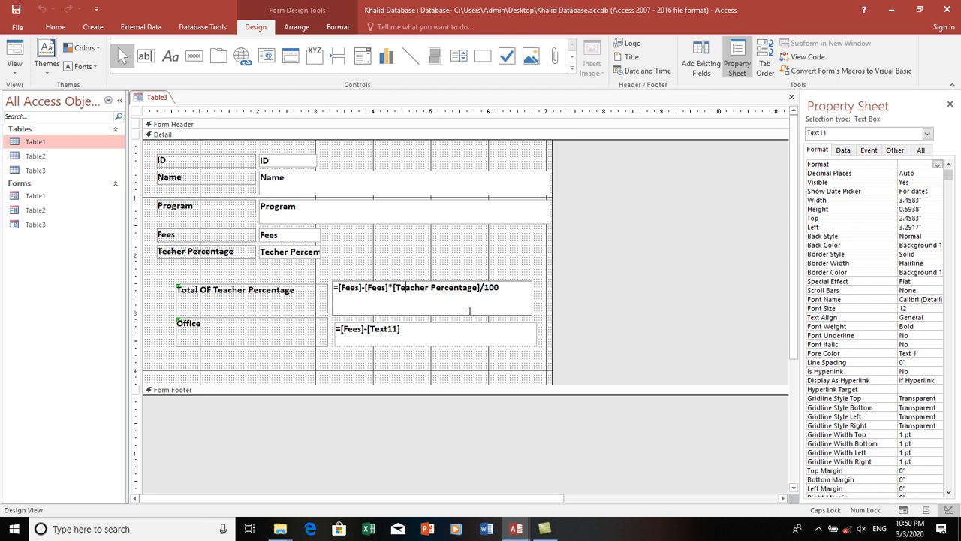
key(BackSpace)
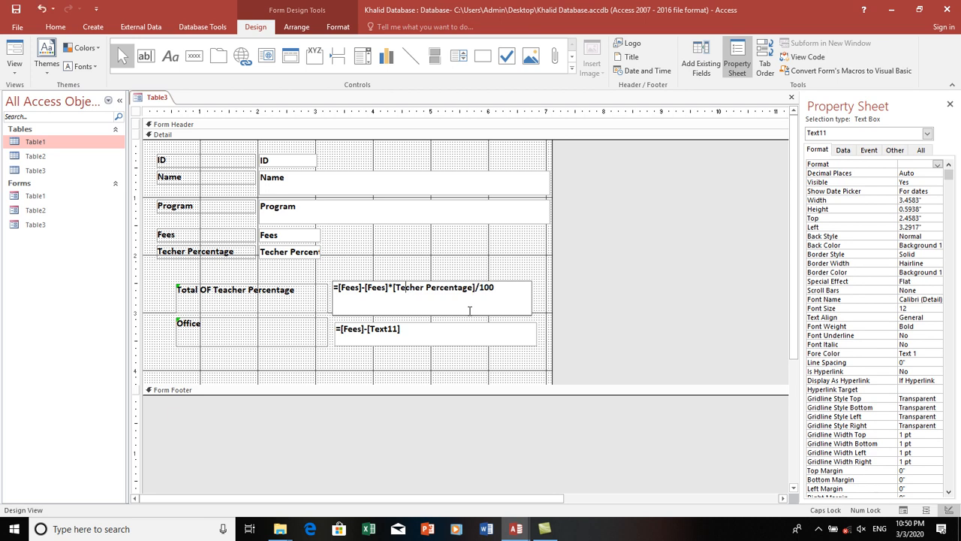
click(403, 272)
- Show the form in Form View and examine the record's fields and the calculated teacher total
click(27, 76)
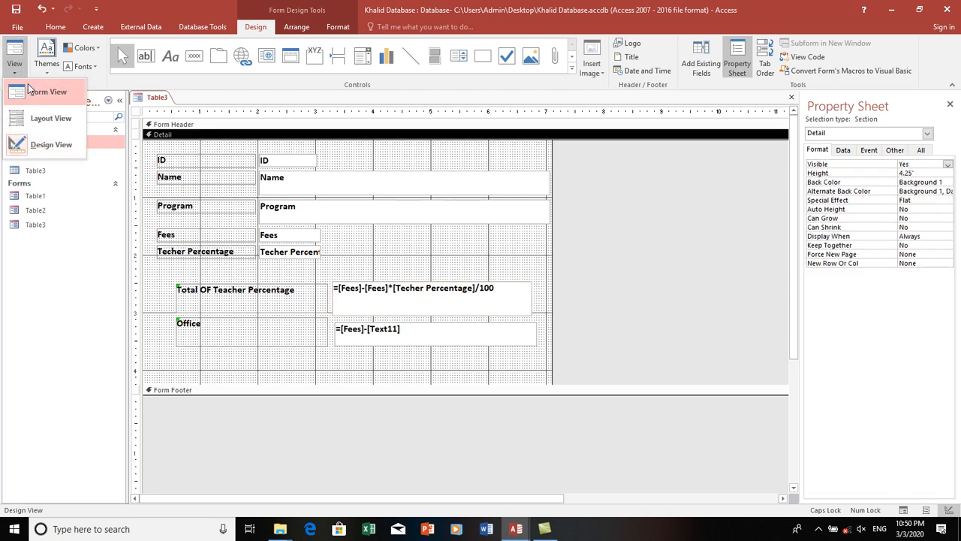
click(30, 88)
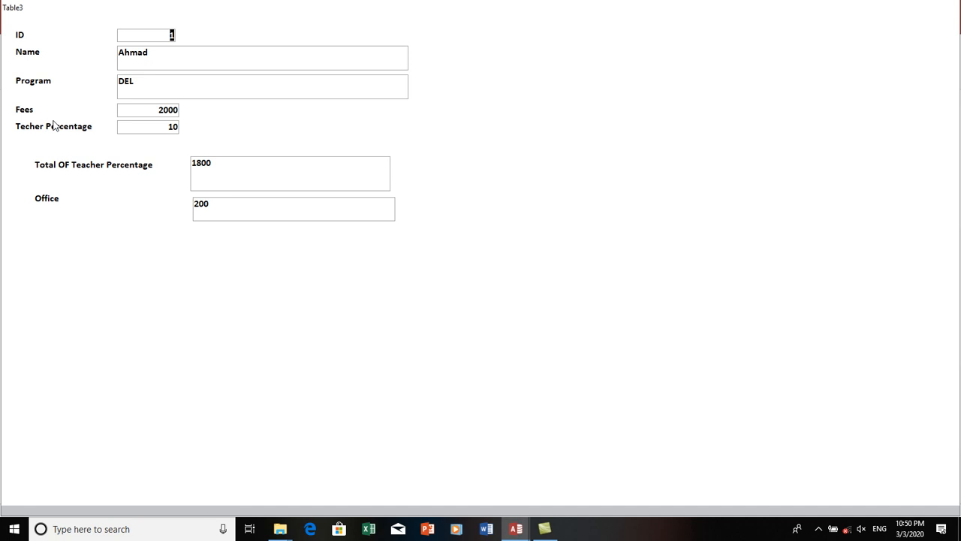
drag(150, 109, 219, 122)
click(136, 35)
drag(152, 50, 119, 47)
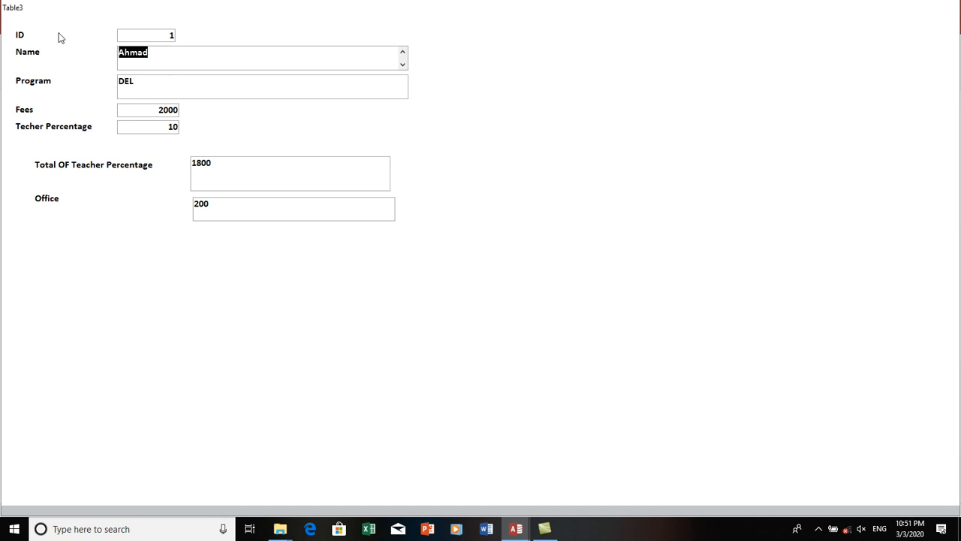
drag(140, 81, 97, 64)
drag(146, 113, 218, 112)
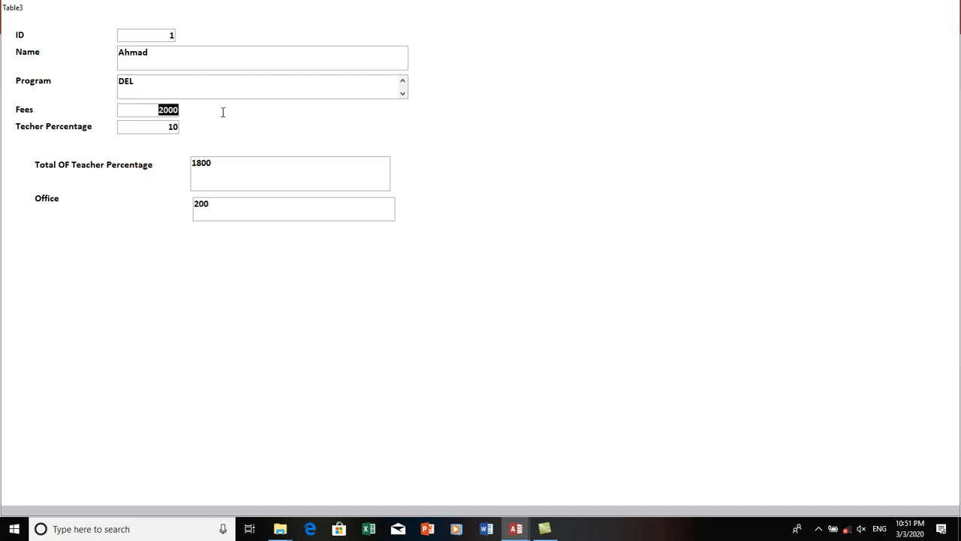
click(162, 124)
drag(162, 125, 204, 124)
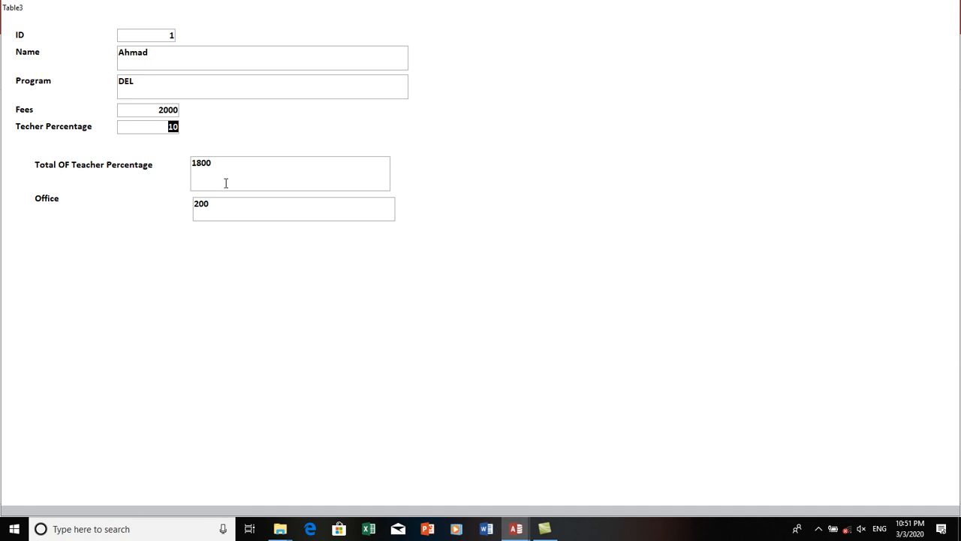
drag(218, 160, 152, 144)
- In Design View, remove the leading fee subtraction from the teacher total formula so it reads =[Fees]*[Techer Percentage]/100
right_click(440, 123)
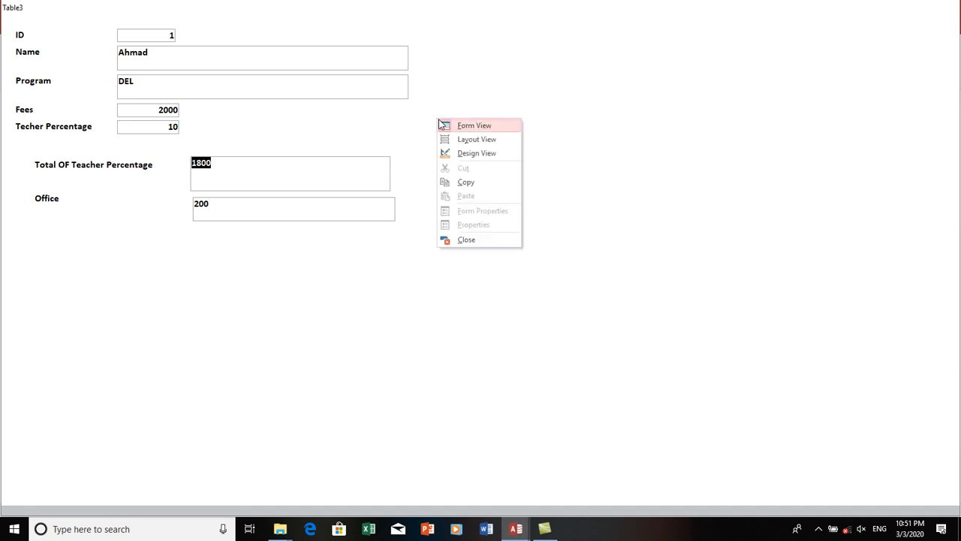
click(459, 154)
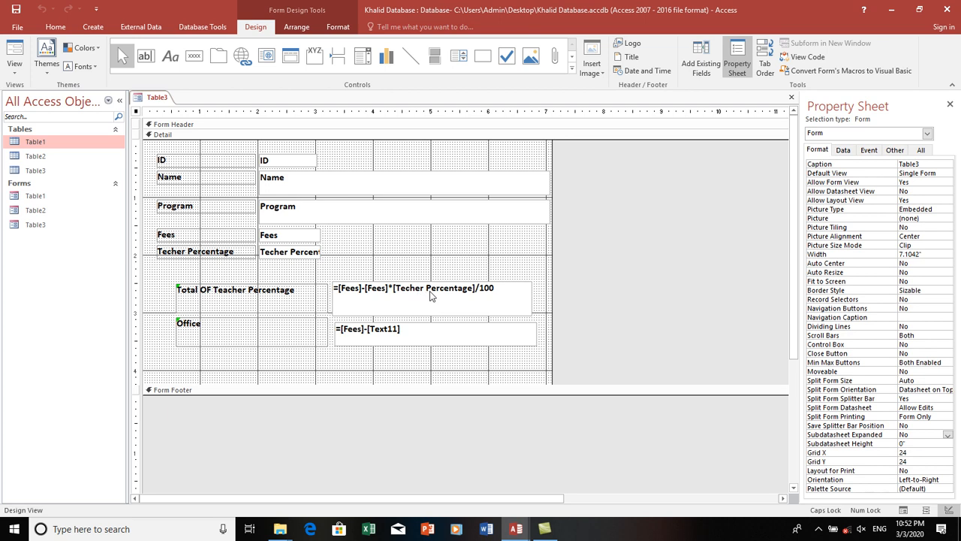
click(358, 289)
click(364, 288)
key(BackSpace)
key(BackSpace)
key(BackSpace)
key(BackSpace)
key(BackSpace)
key(BackSpace)
key(BackSpace)
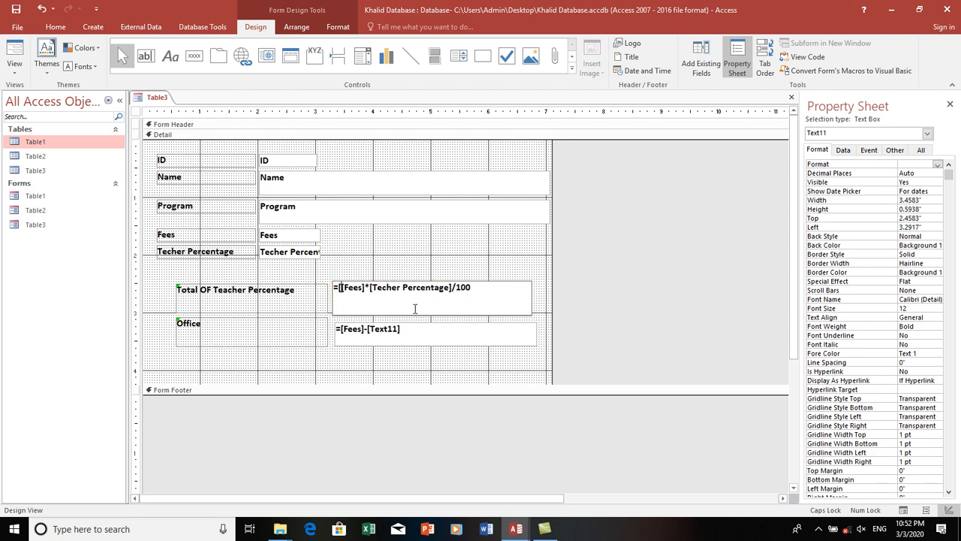
click(500, 237)
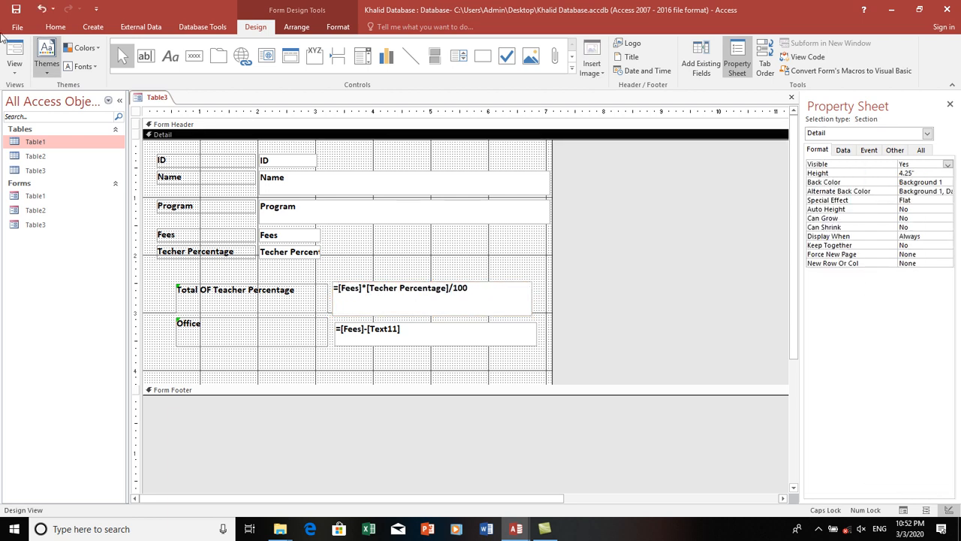
- Show the form in Form View and check the recalculated teacher total and Office amount
click(14, 75)
click(48, 88)
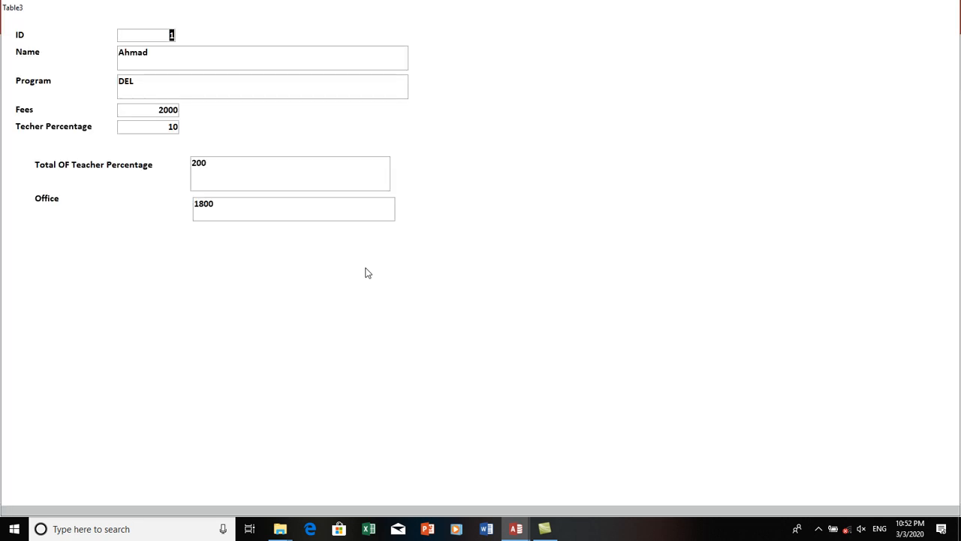
drag(231, 199, 136, 170)
- Close the Table3 form from Design View with its design changes saved, and exit the database program
right_click(581, 158)
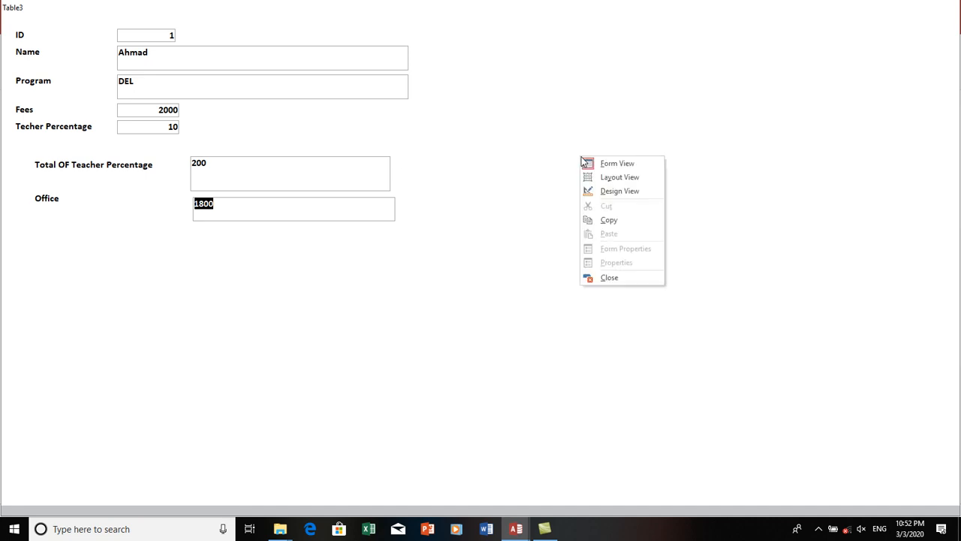
click(608, 194)
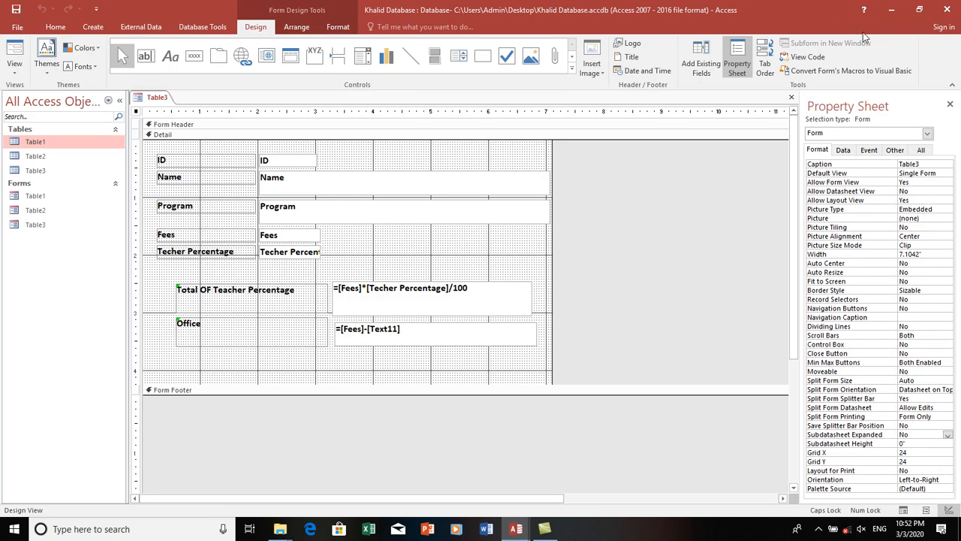
click(949, 104)
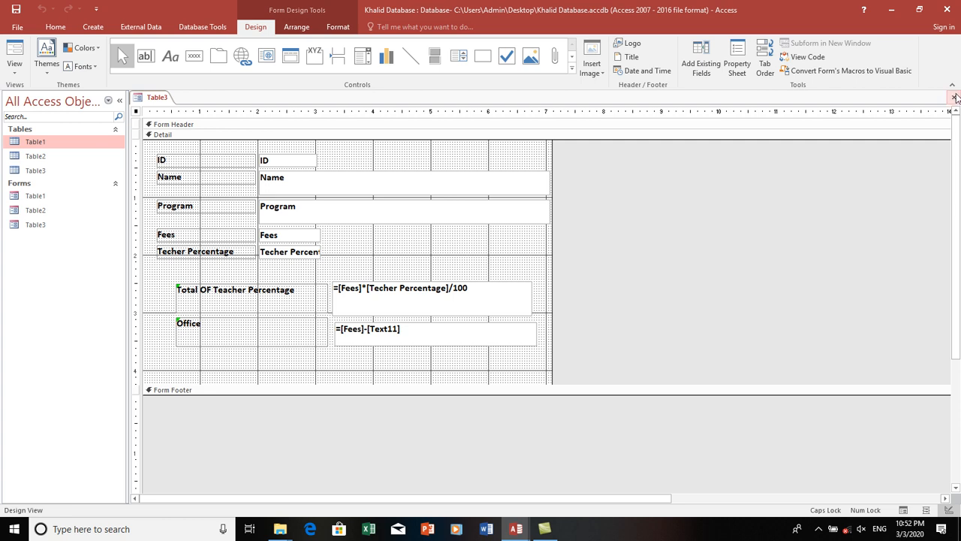
click(954, 97)
drag(478, 255, 578, 280)
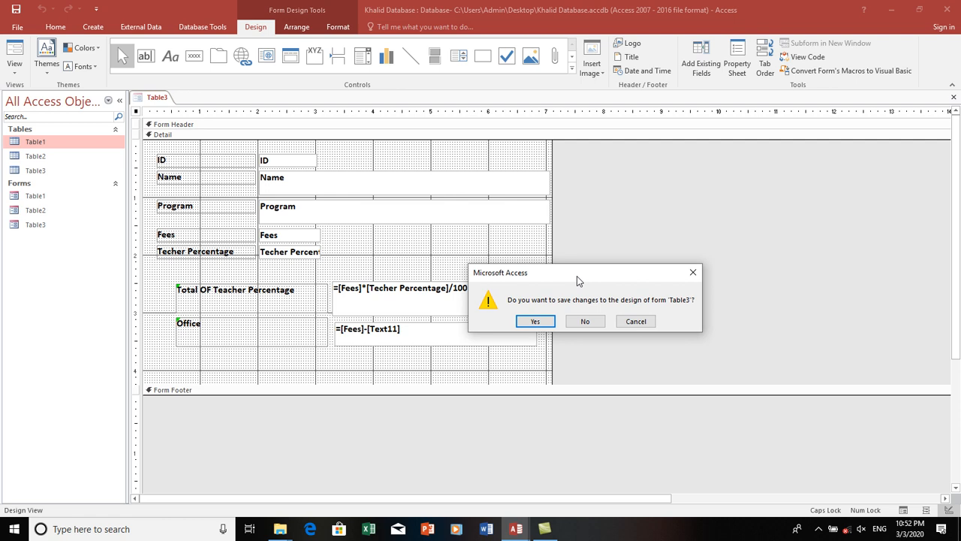
click(536, 321)
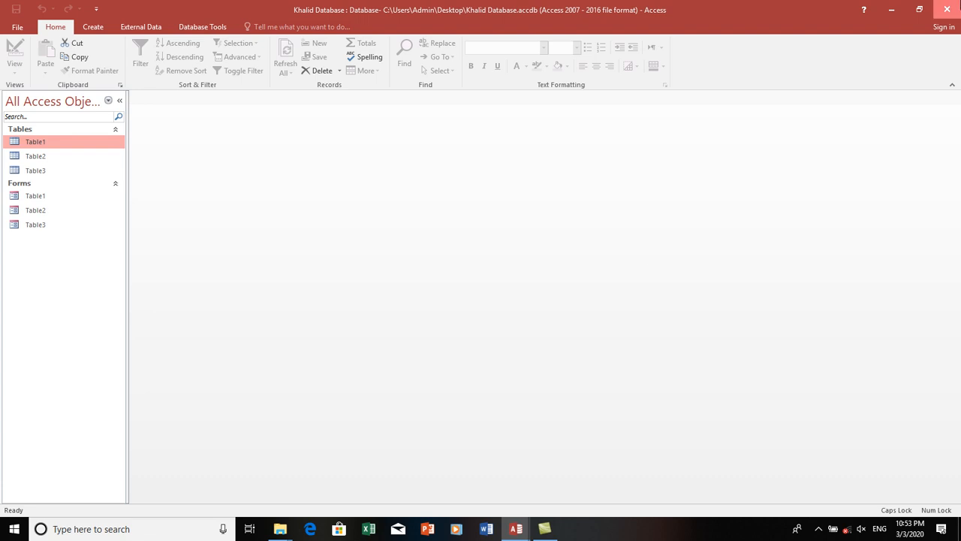
click(947, 9)
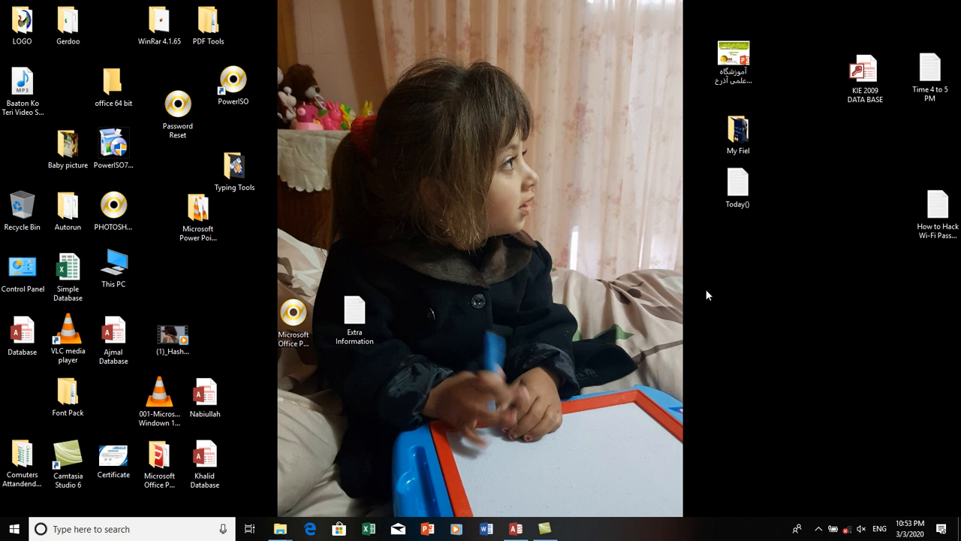
click(823, 528)
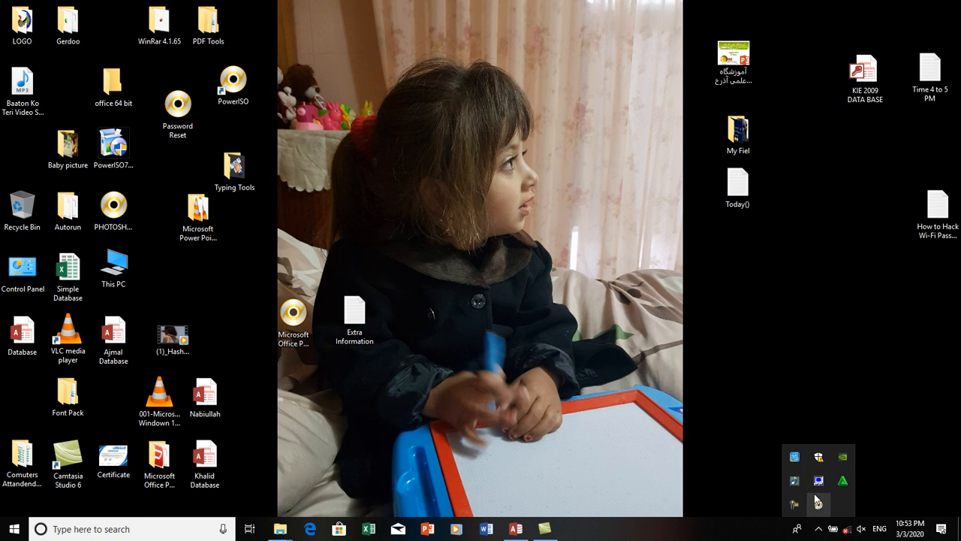